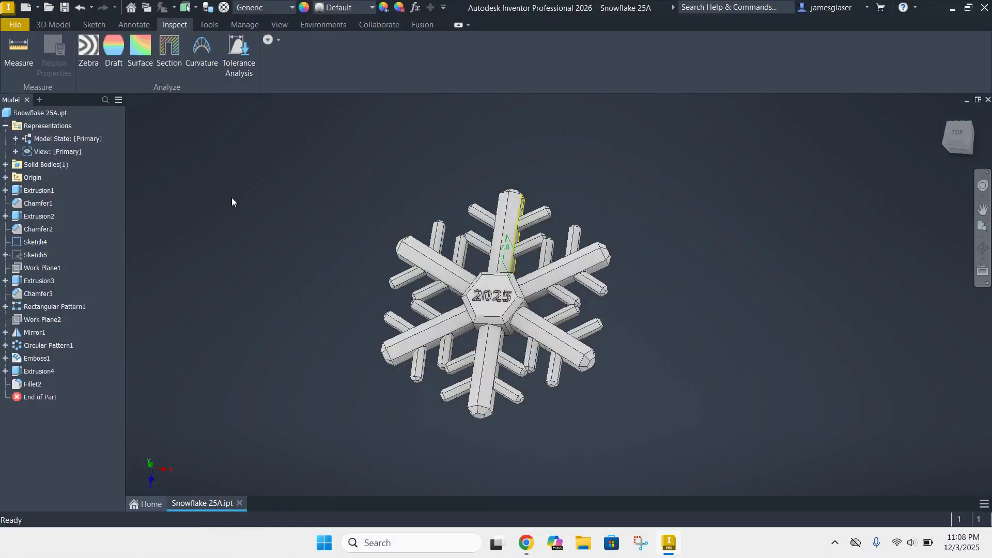
- Create a new part file from the metric Standard (mm).ipt template
click(15, 29)
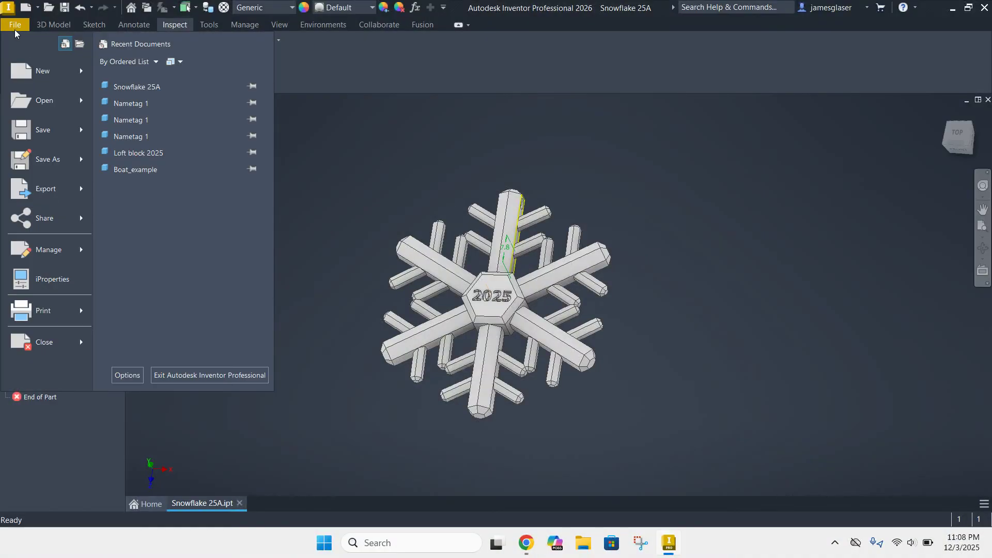
click(49, 73)
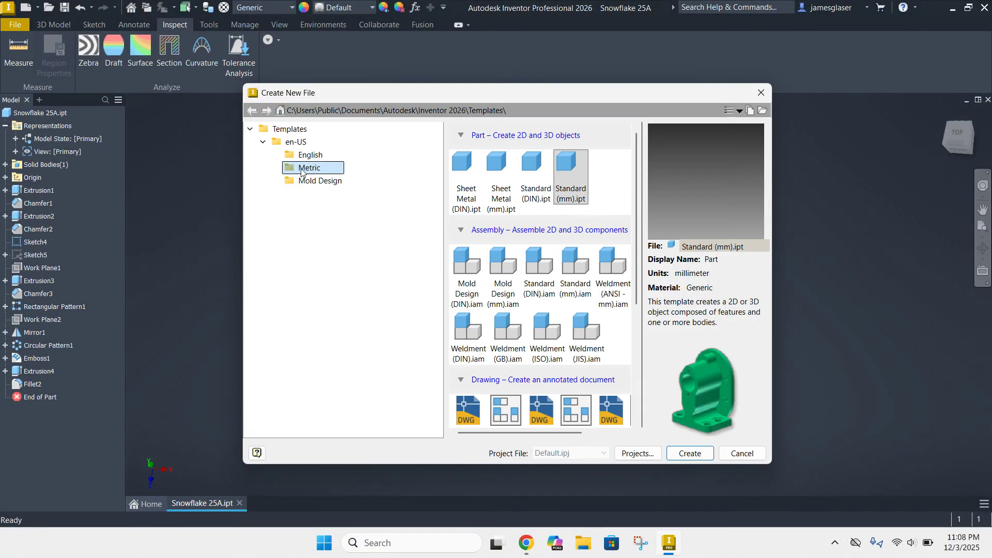
click(581, 187)
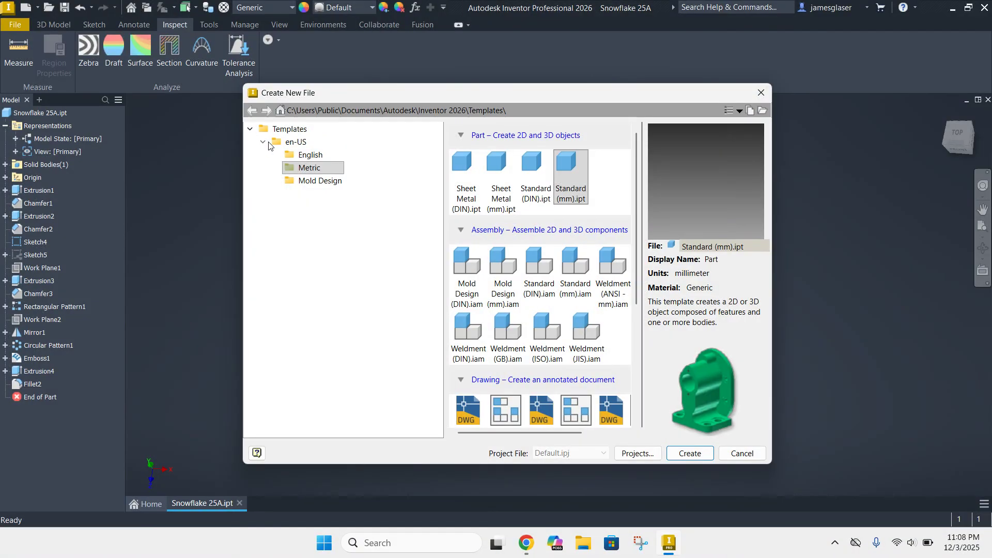
click(309, 155)
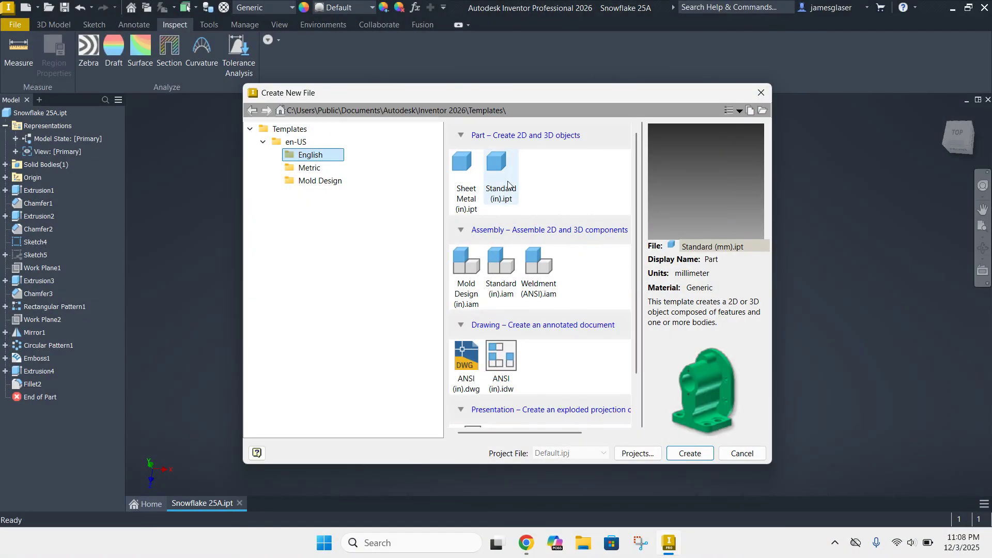
click(313, 168)
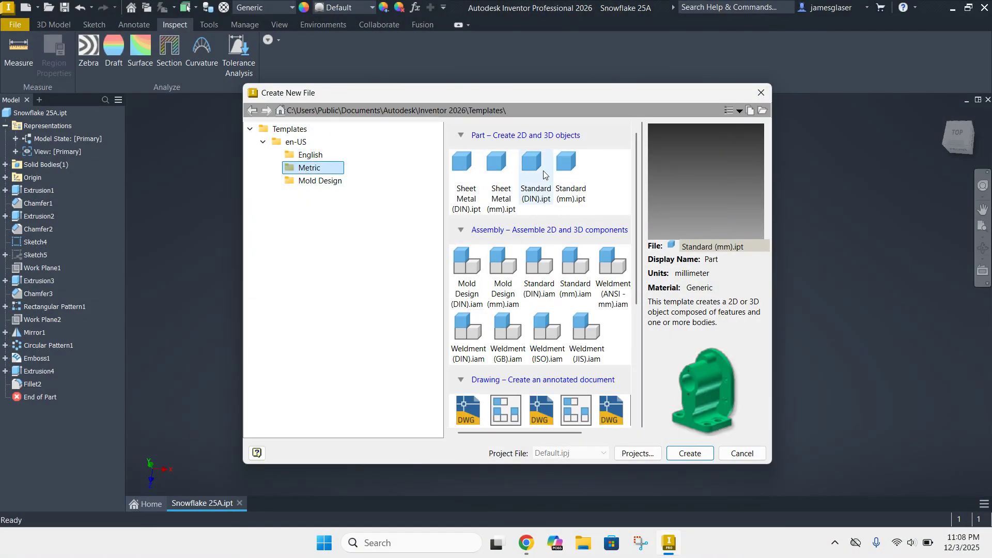
double_click(569, 169)
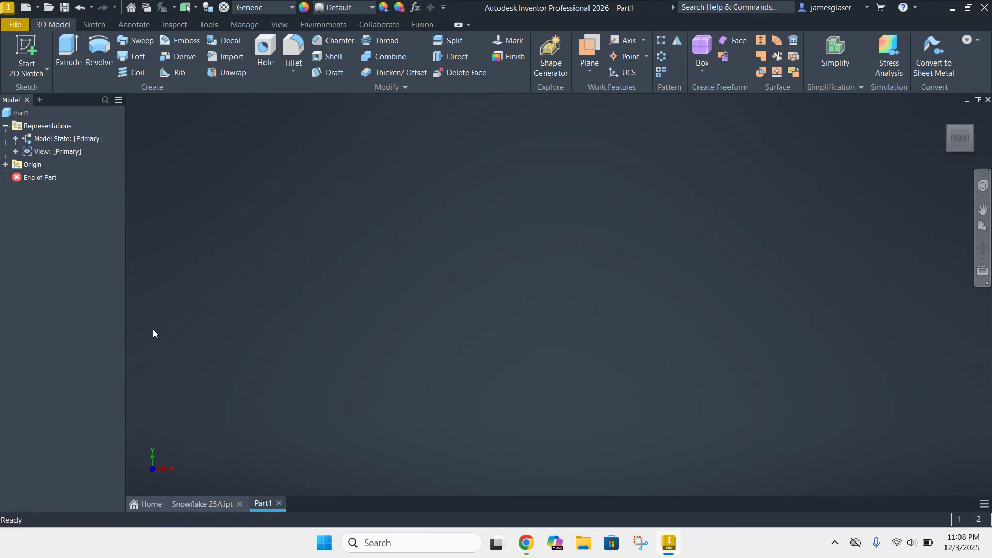
click(228, 504)
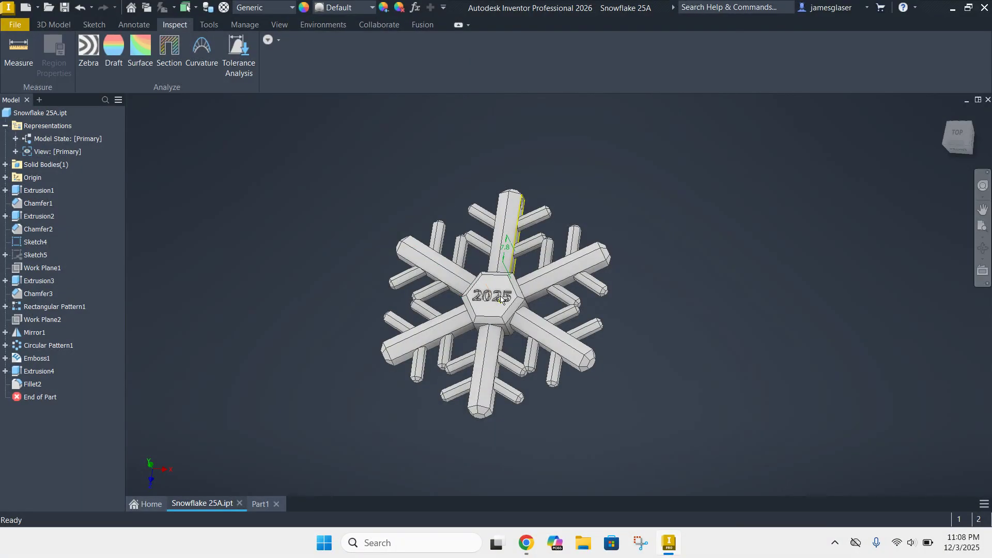
click(262, 505)
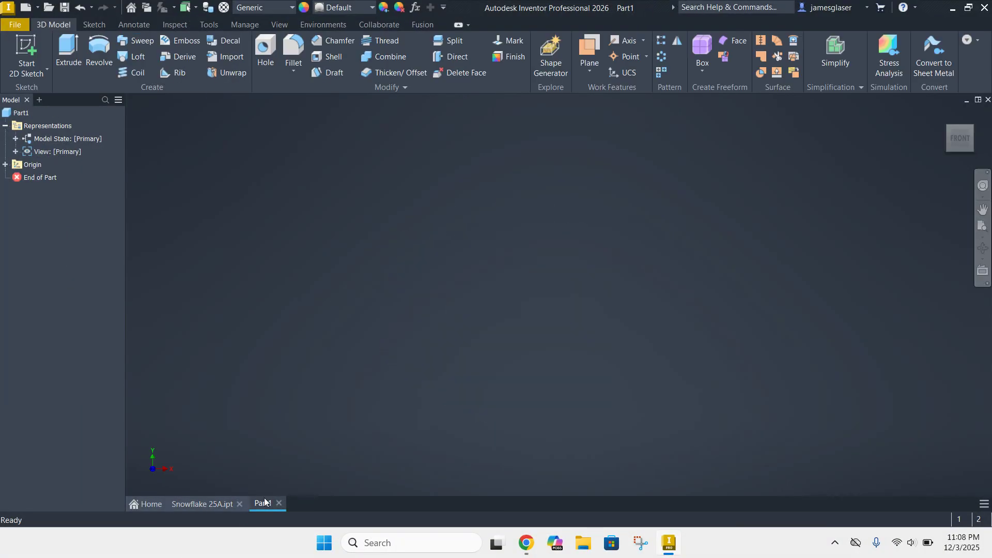
- Start a 2D sketch on the horizontal origin plane of the new part
click(26, 52)
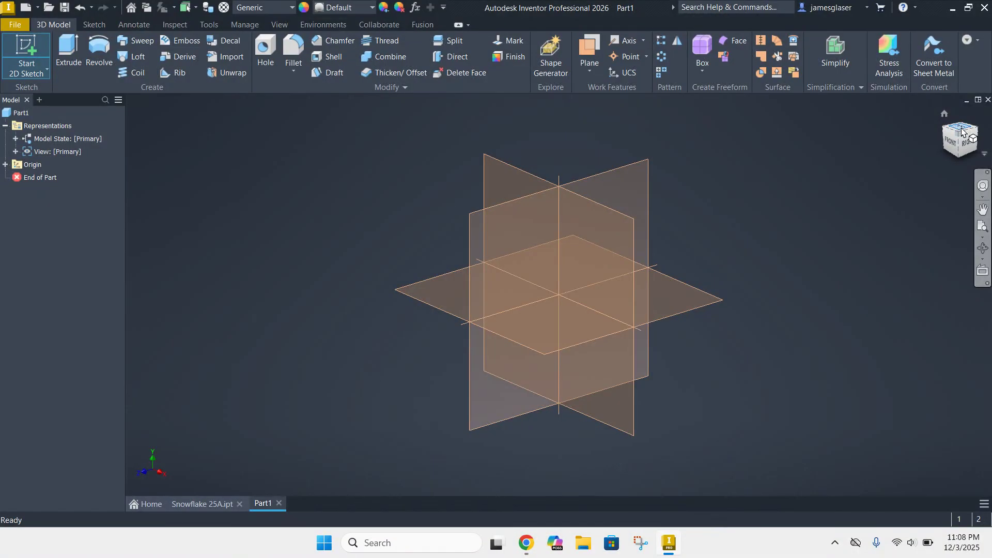
click(25, 54)
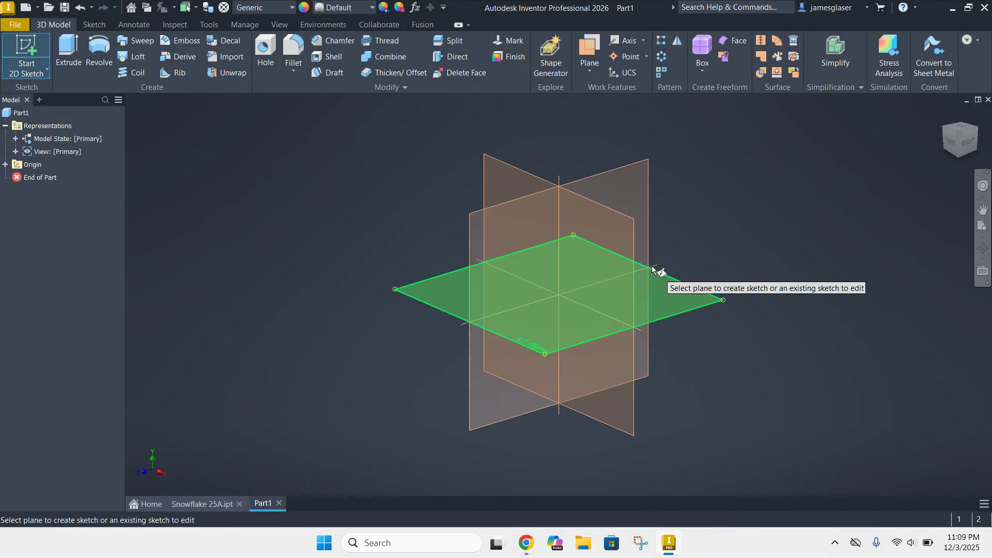
click(666, 294)
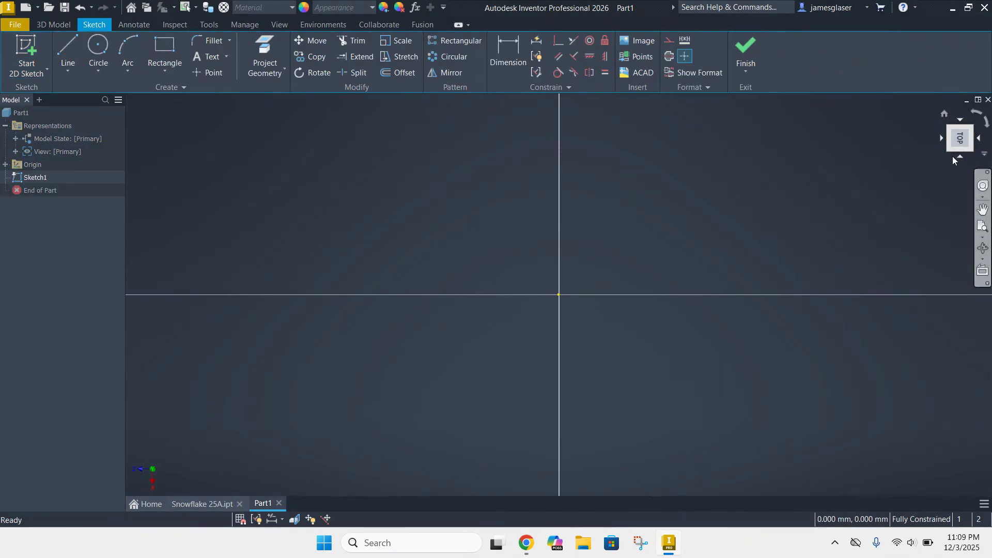
click(961, 143)
click(978, 112)
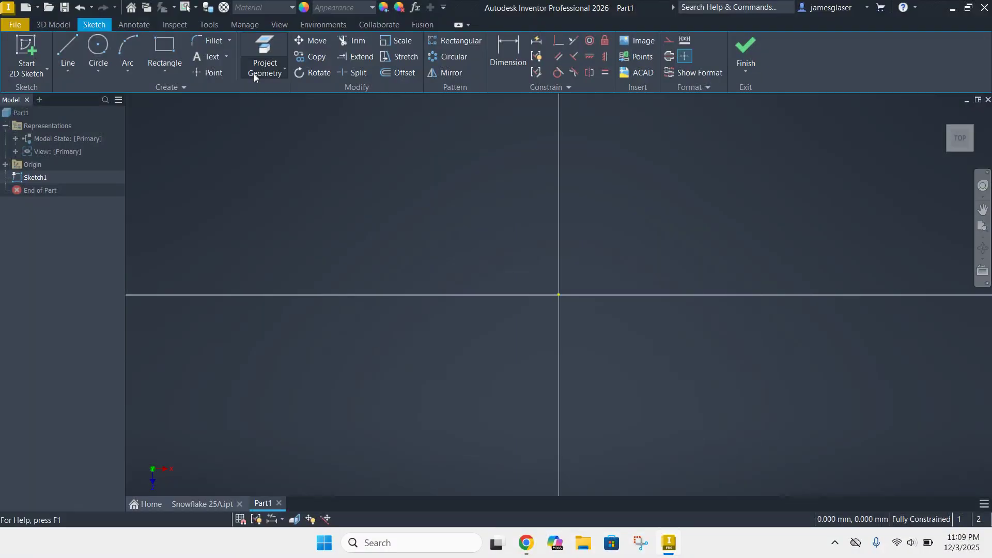
- Sketch a circumscribed six-sided polygon centred on the origin, about 208 mm across flats, with its upper side centred on the vertical axis
click(166, 69)
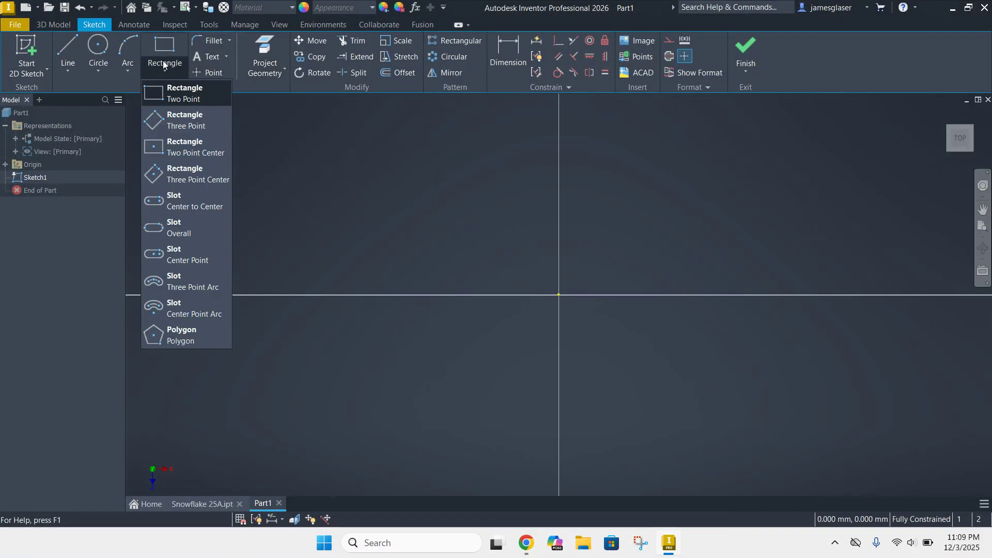
click(178, 334)
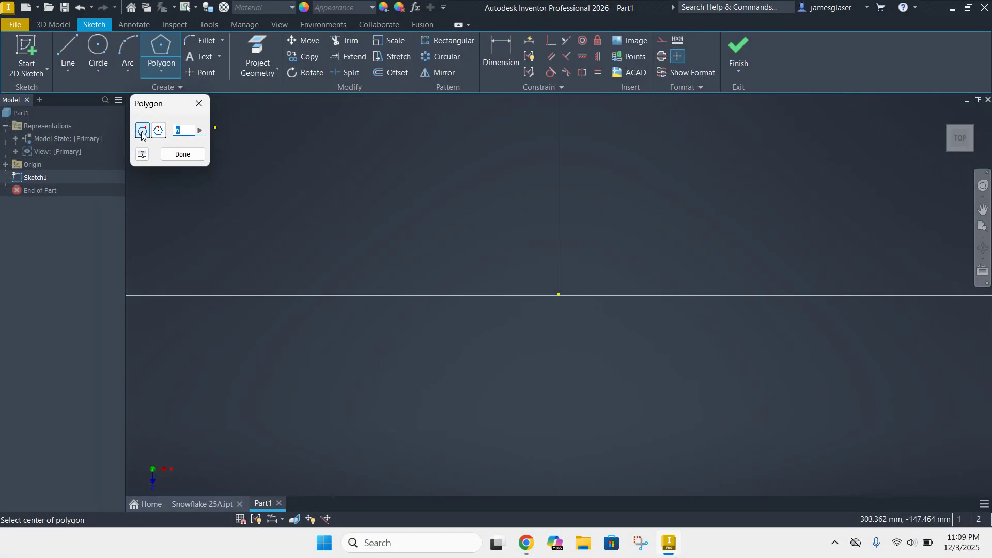
click(158, 130)
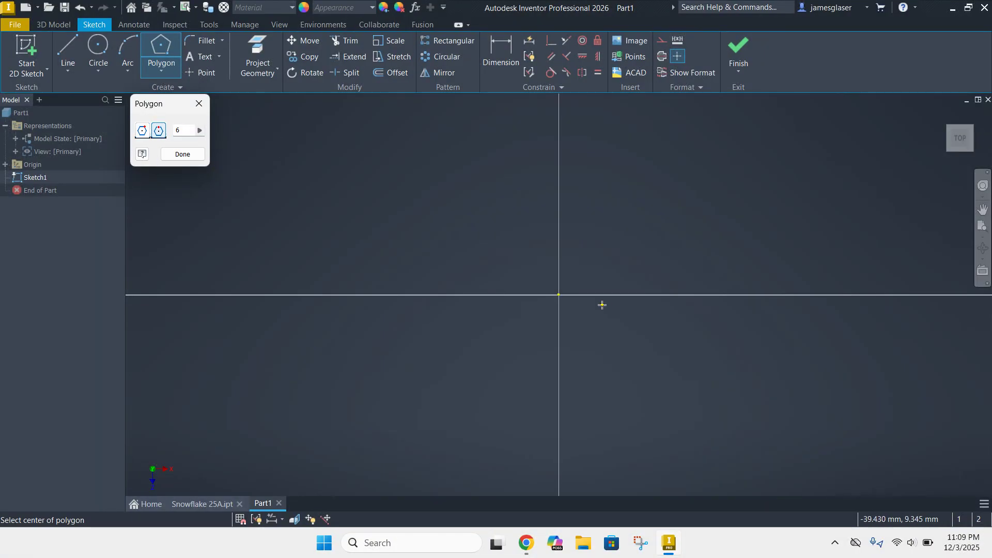
click(559, 295)
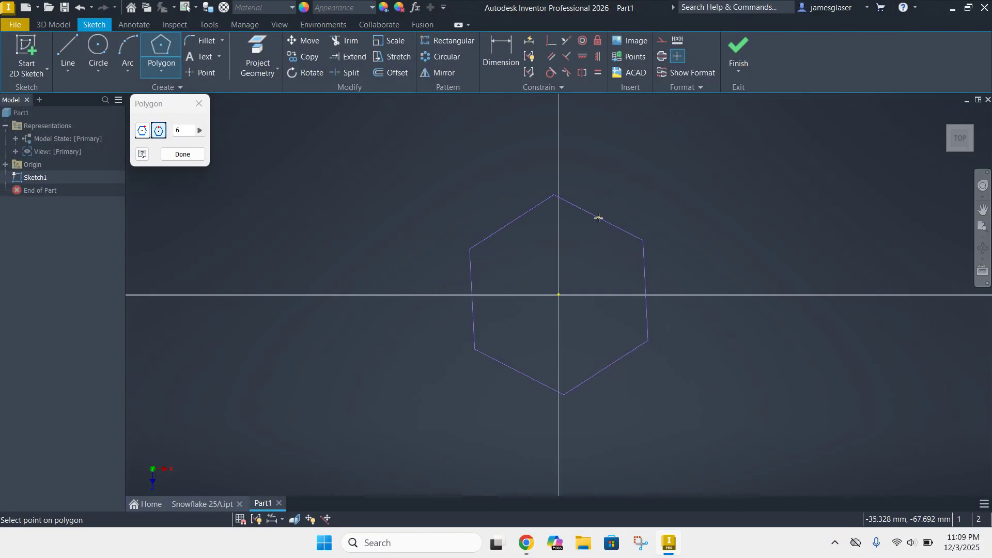
click(559, 177)
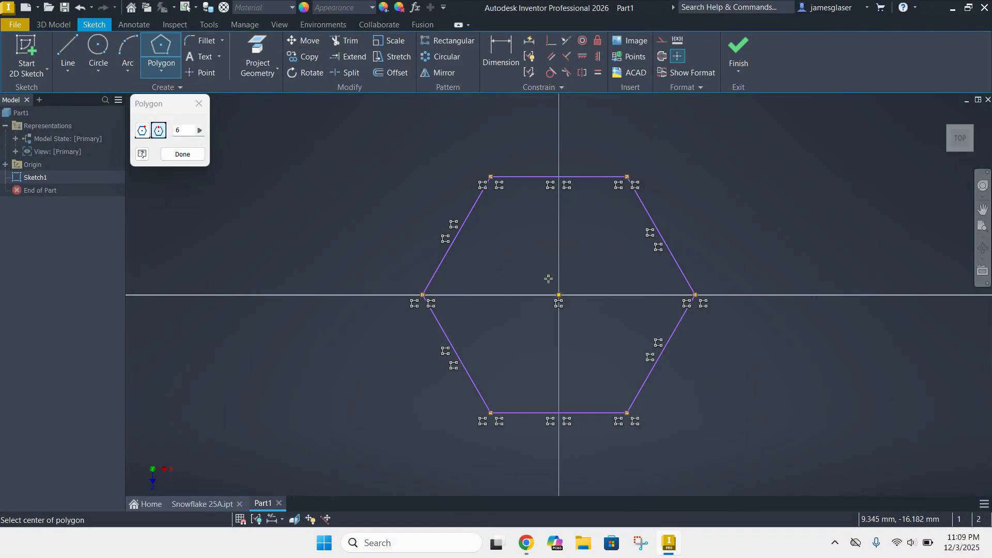
click(202, 504)
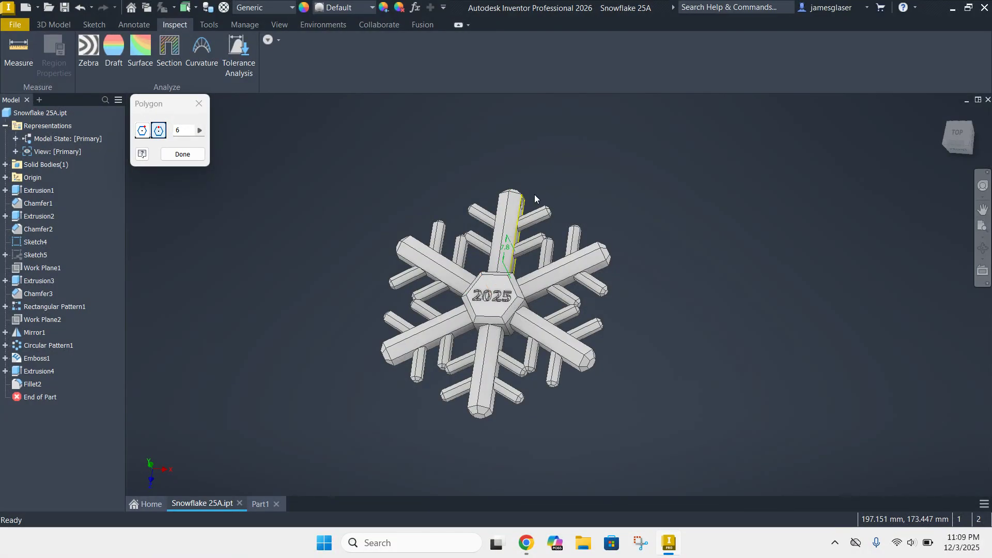
click(265, 503)
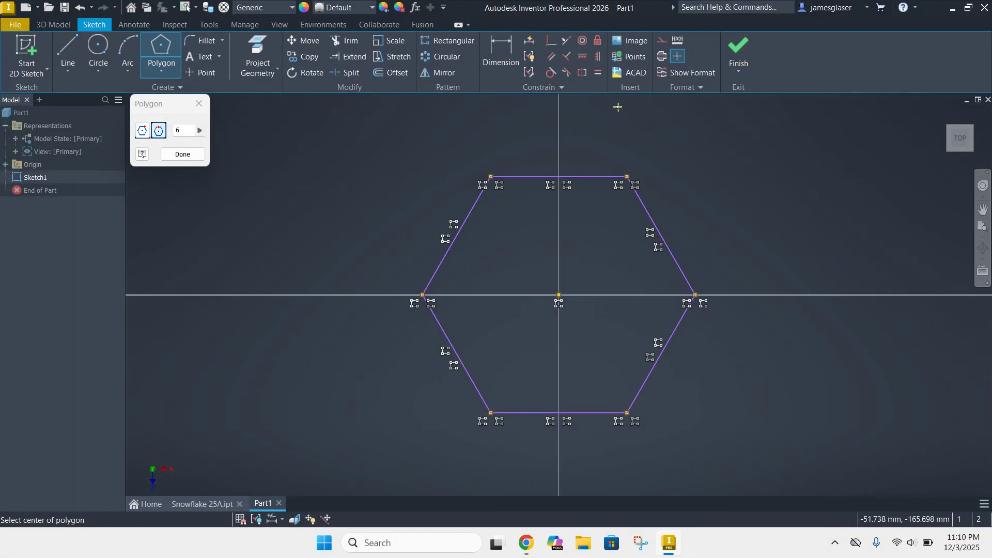
click(187, 158)
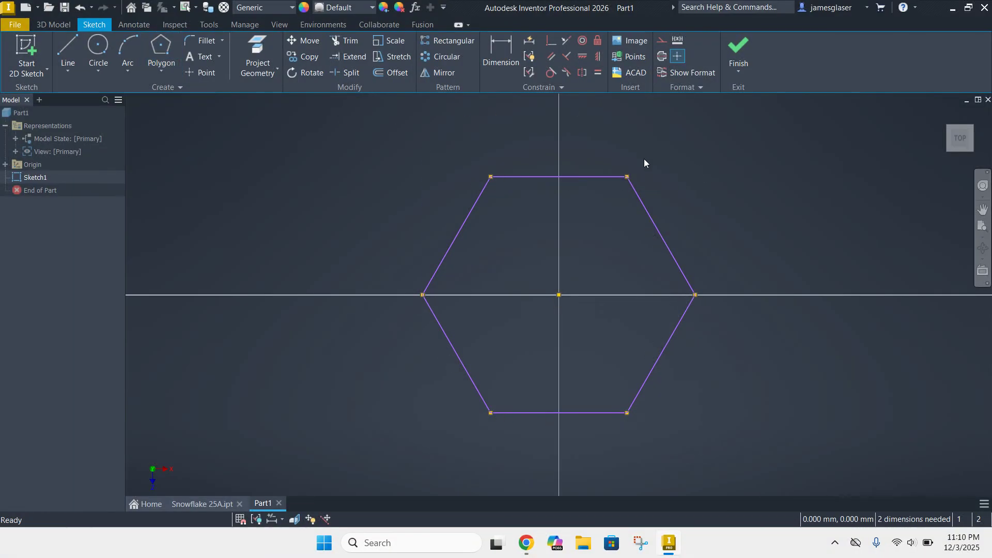
- Dimension the hexagon between its two horizontal sides and set the distance to 15 mm
click(493, 51)
click(591, 414)
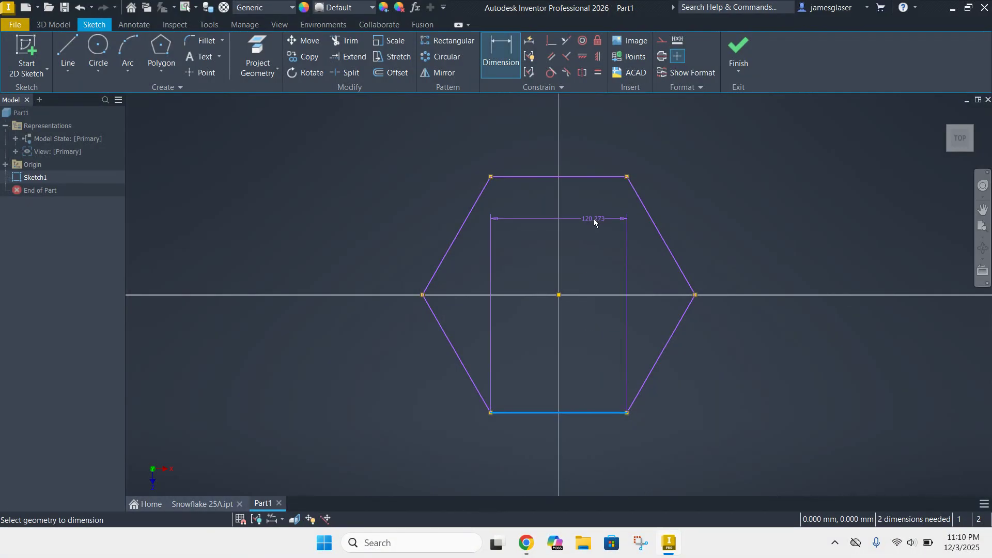
click(587, 178)
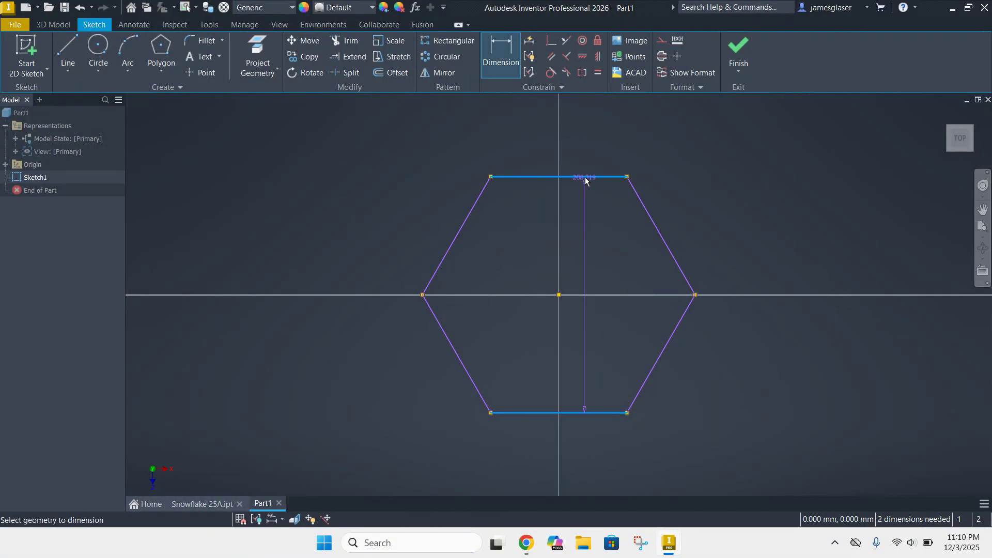
click(787, 330)
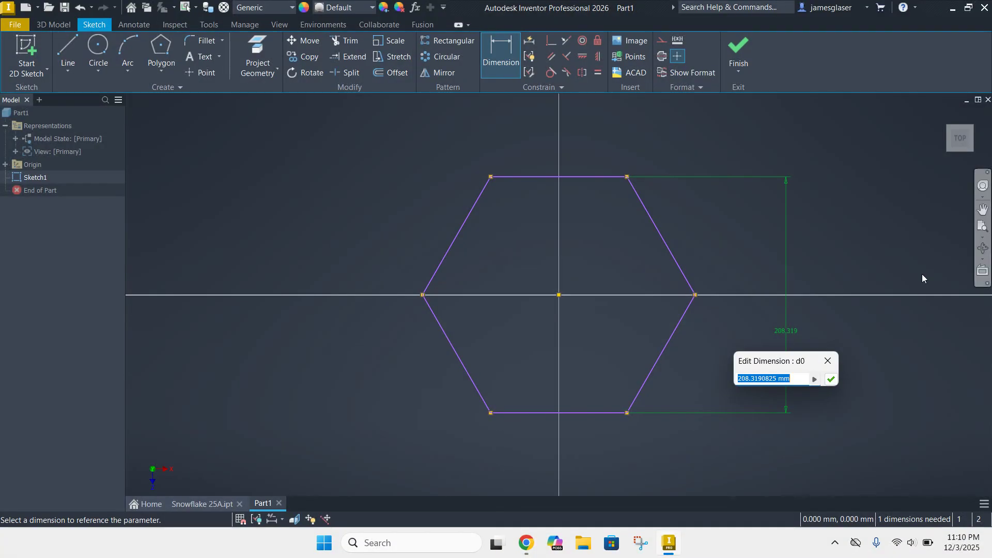
text(15)
key(Return)
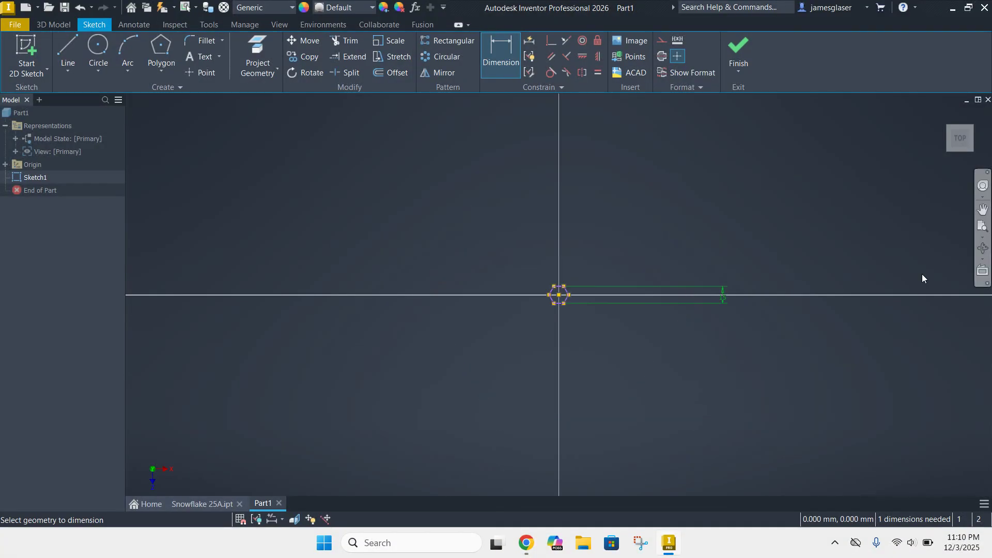
- Reposition the across-flats dimension close beside the hexagon
scroll(610, 312, up, 4)
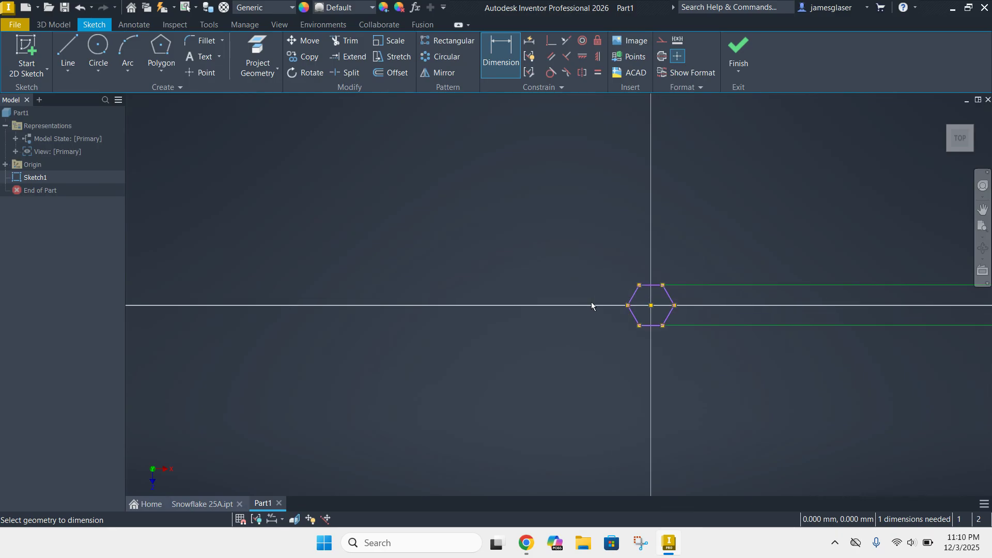
middle_drag(756, 264, 543, 260)
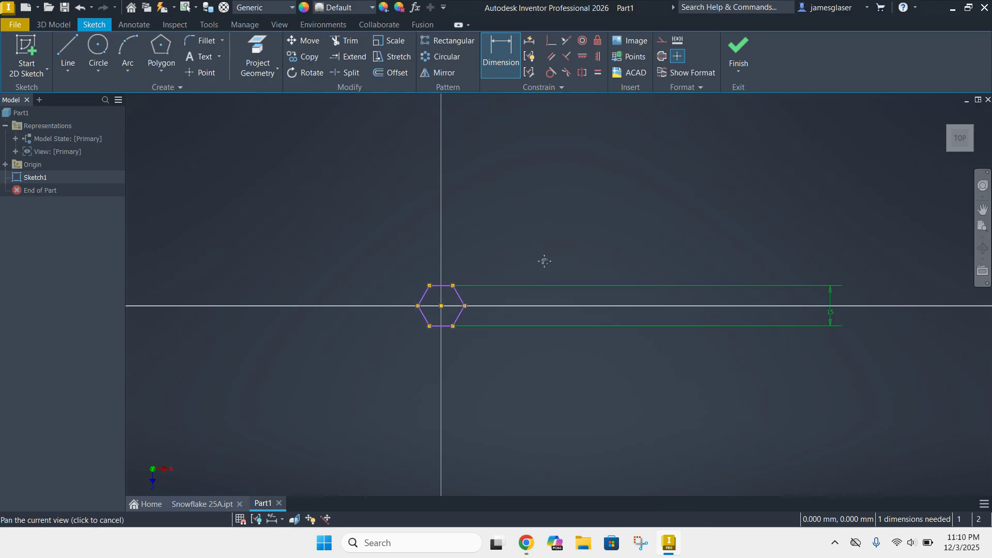
click(828, 314)
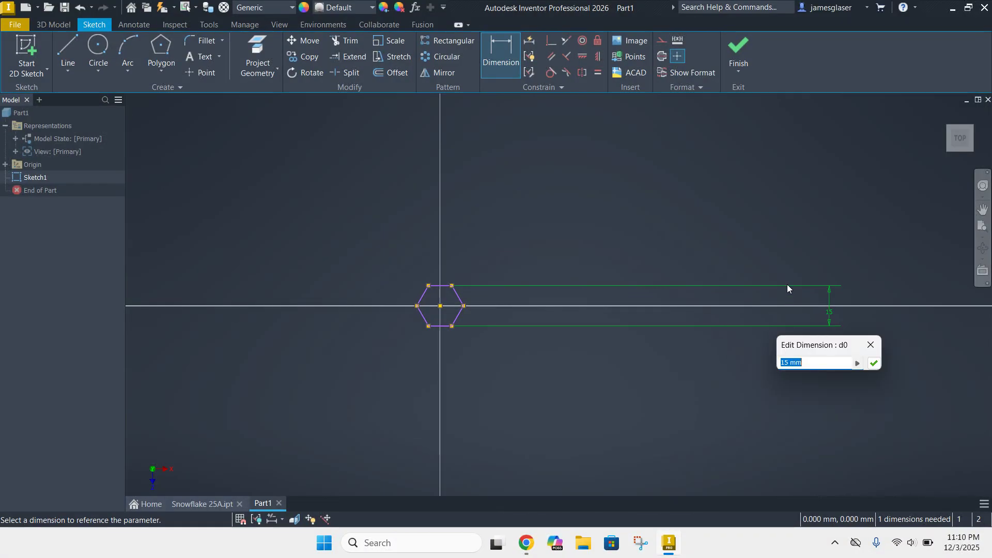
key(Escape)
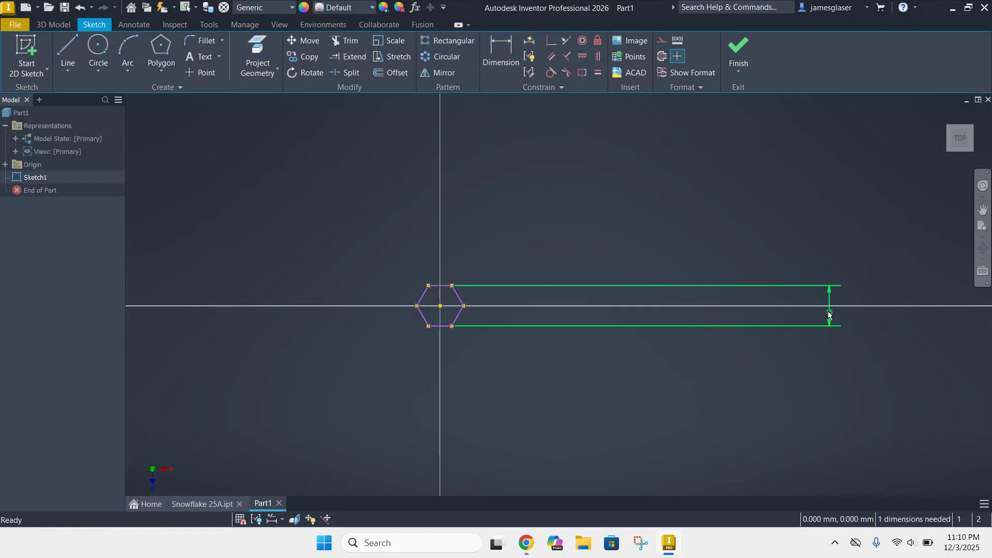
drag(824, 314, 504, 306)
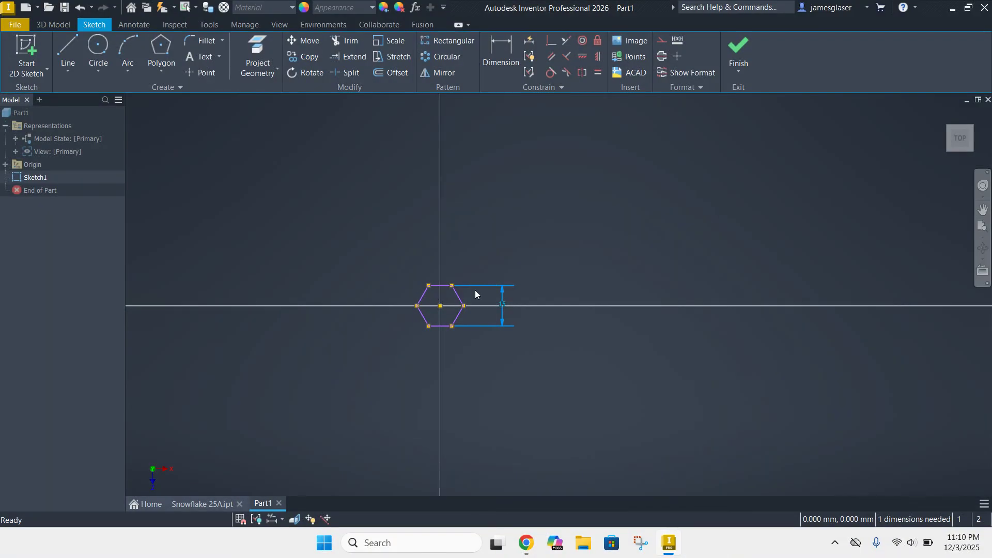
- Extrude the hexagon profile symmetrically about its sketch plane to a total distance of 12 mm
key(F6)
key(e)
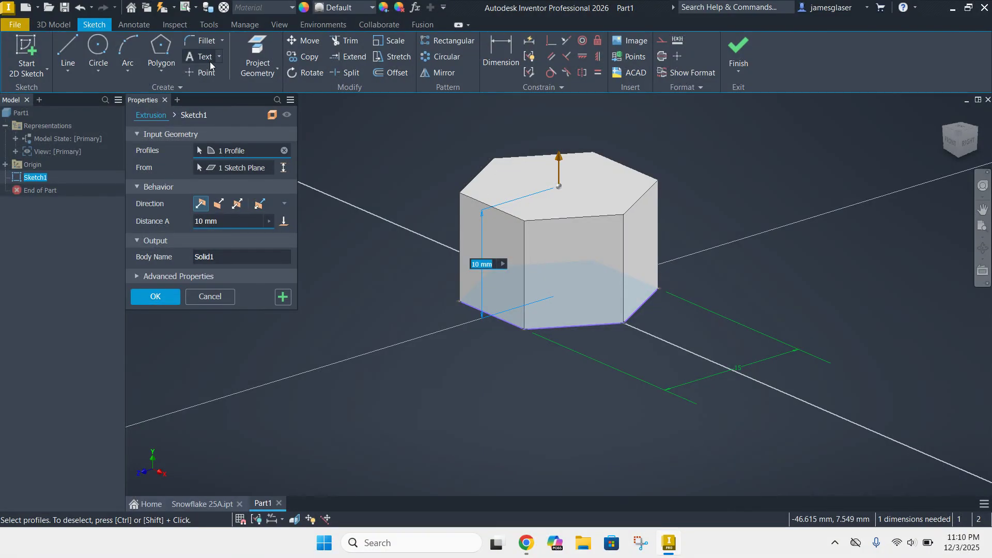
click(63, 27)
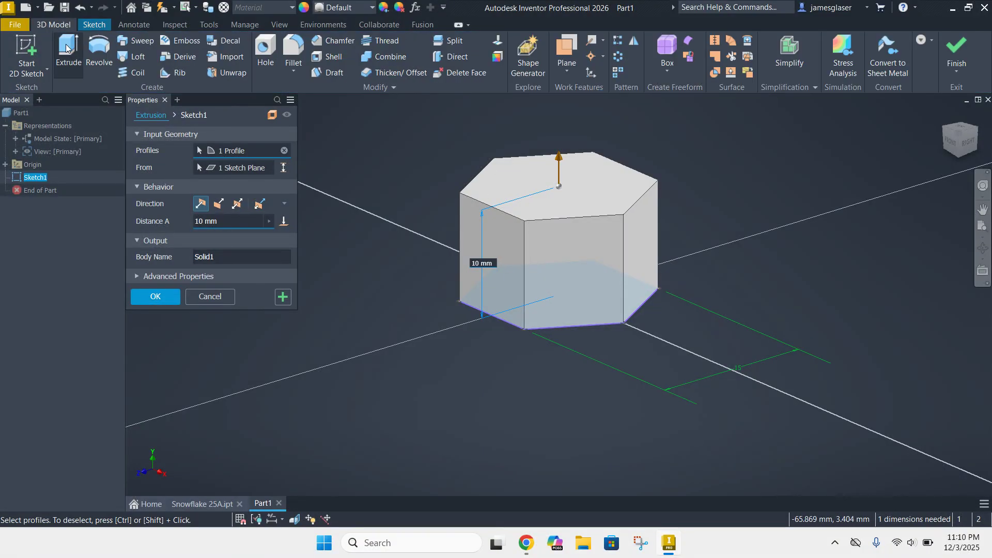
click(66, 47)
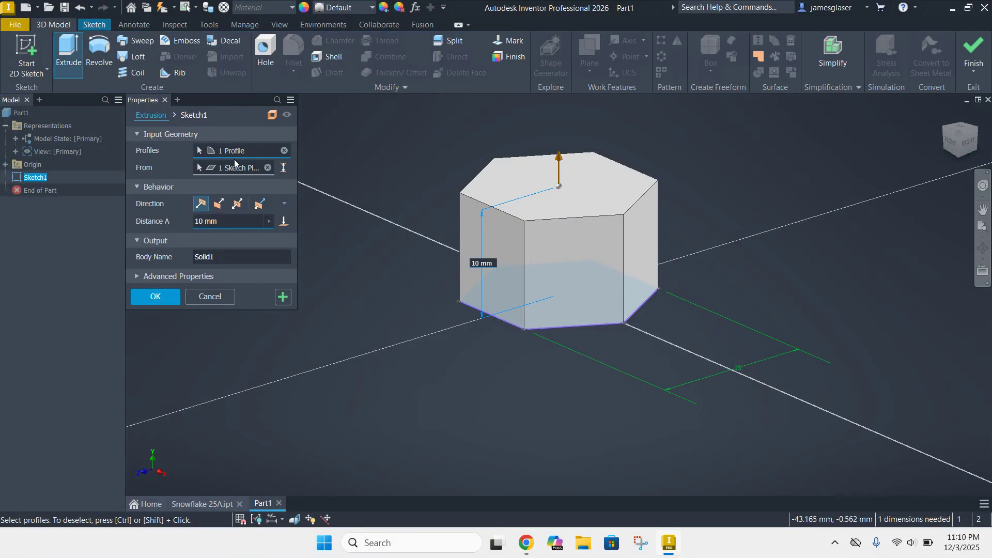
click(238, 204)
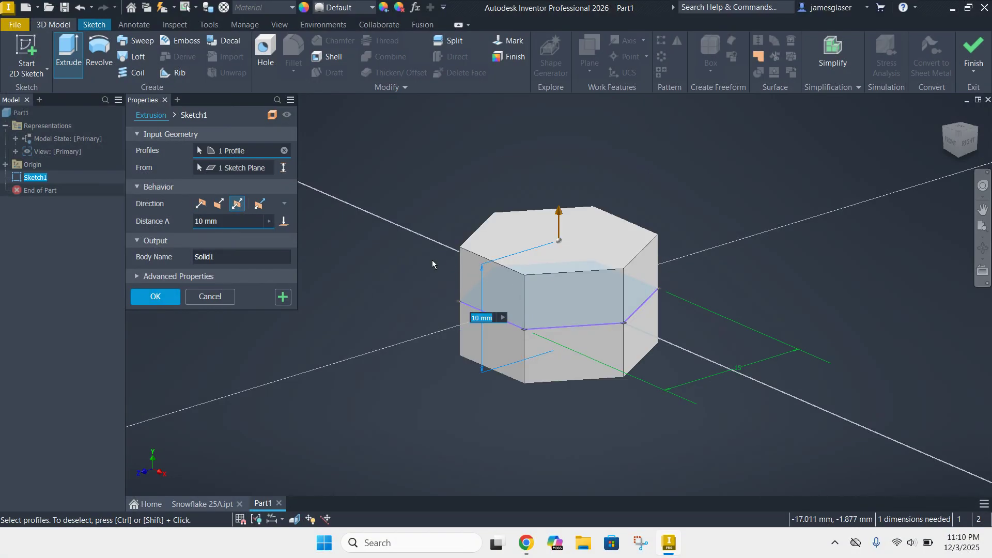
click(204, 221)
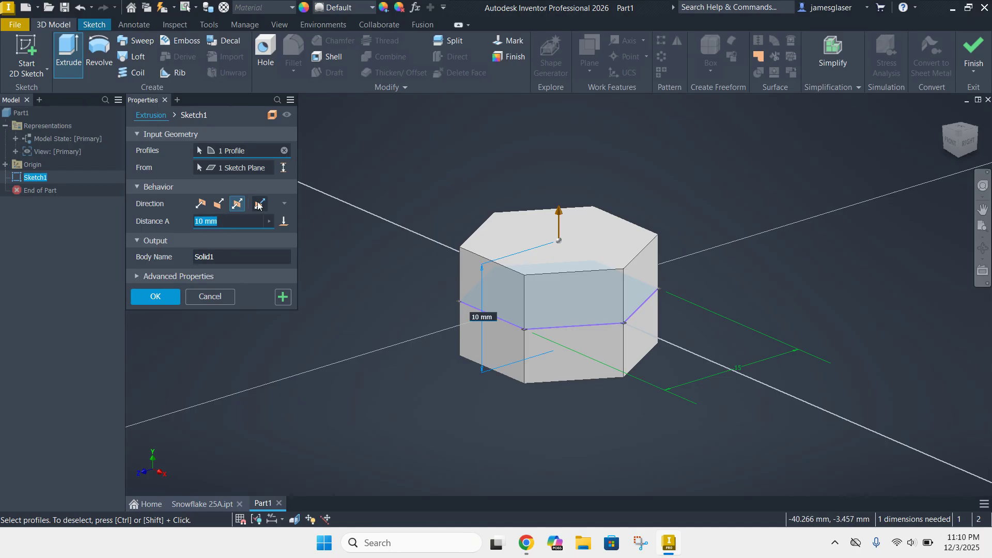
text(12)
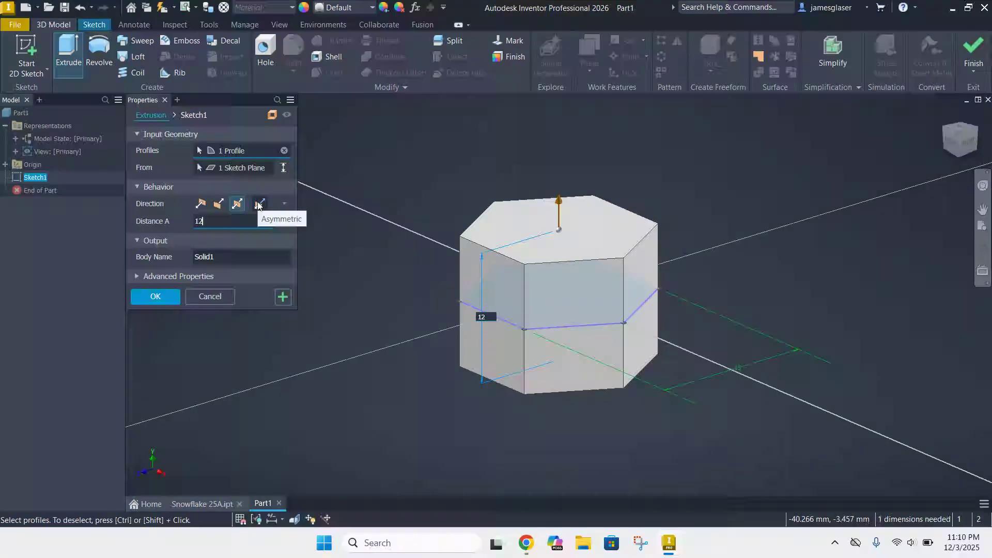
key(Return)
- Set up a 2 mm equal-distance chamfer on the six edges around the upper face of the hexagonal block
shift+middle_drag(319, 249, 360, 284)
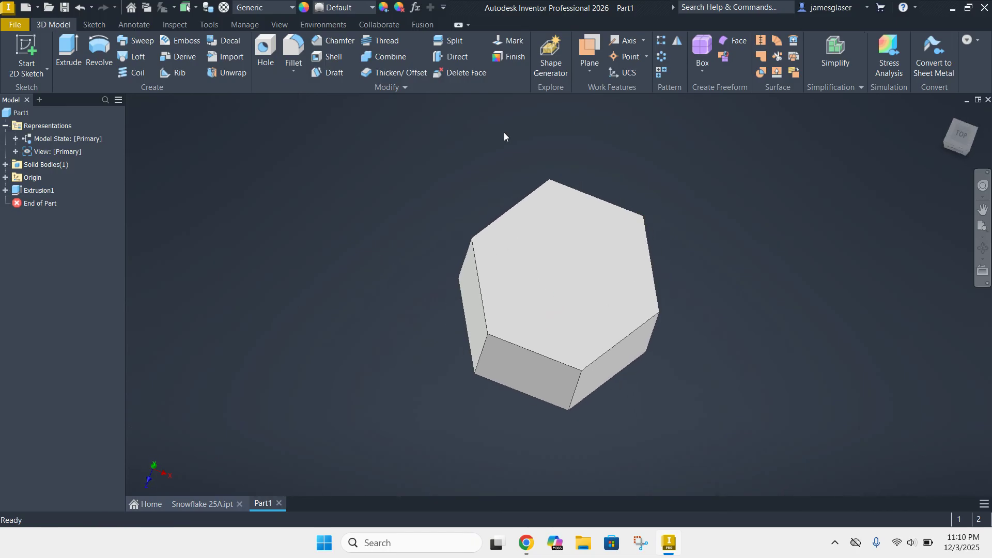
click(337, 42)
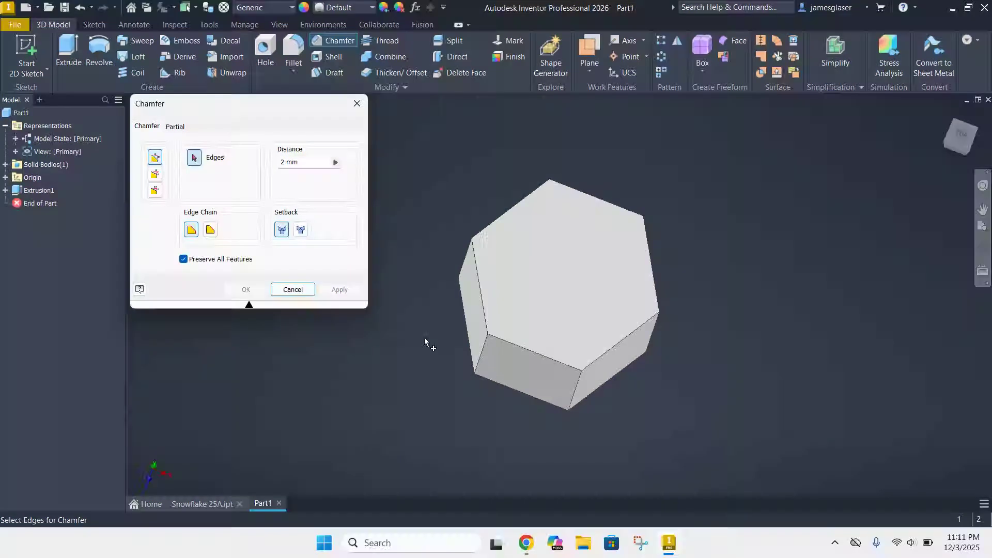
click(477, 274)
click(497, 221)
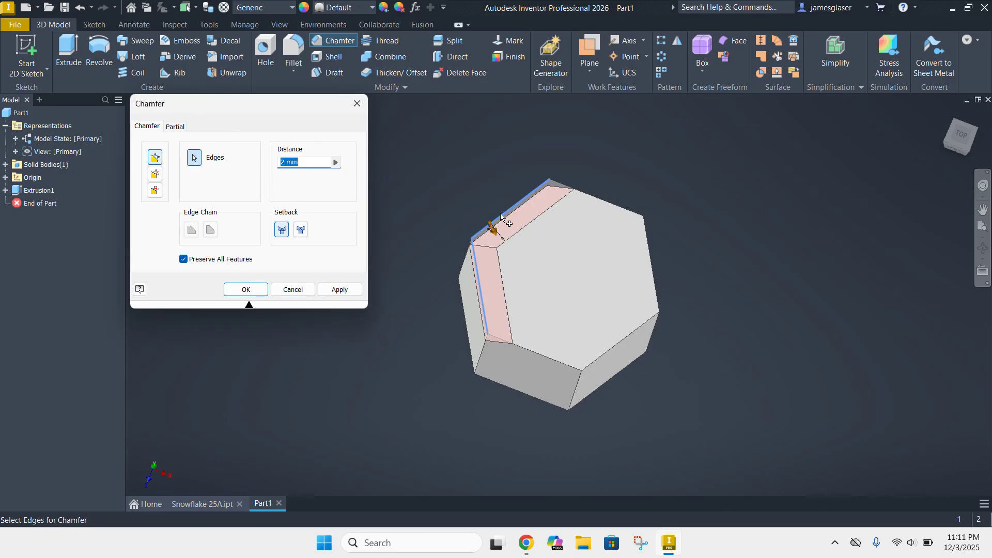
click(613, 205)
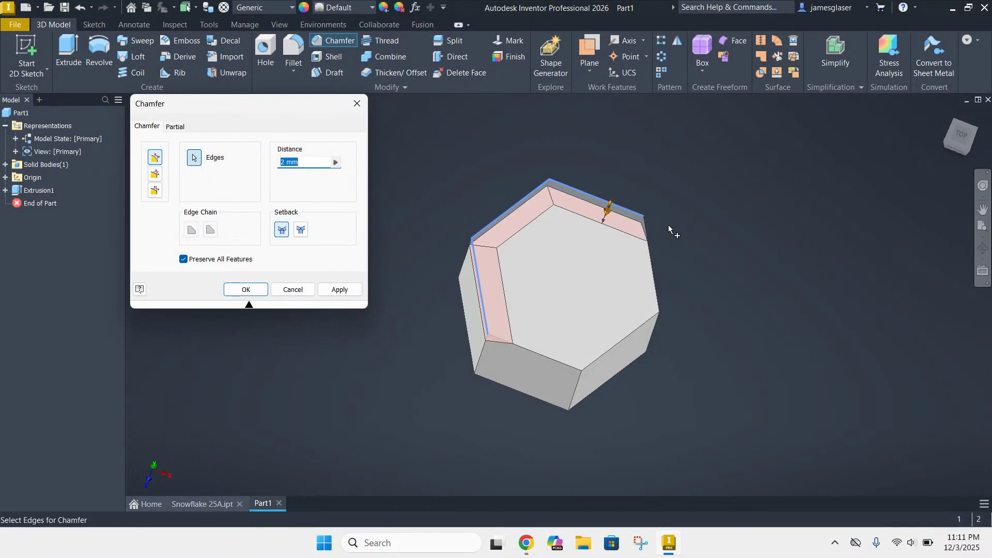
click(651, 260)
click(617, 347)
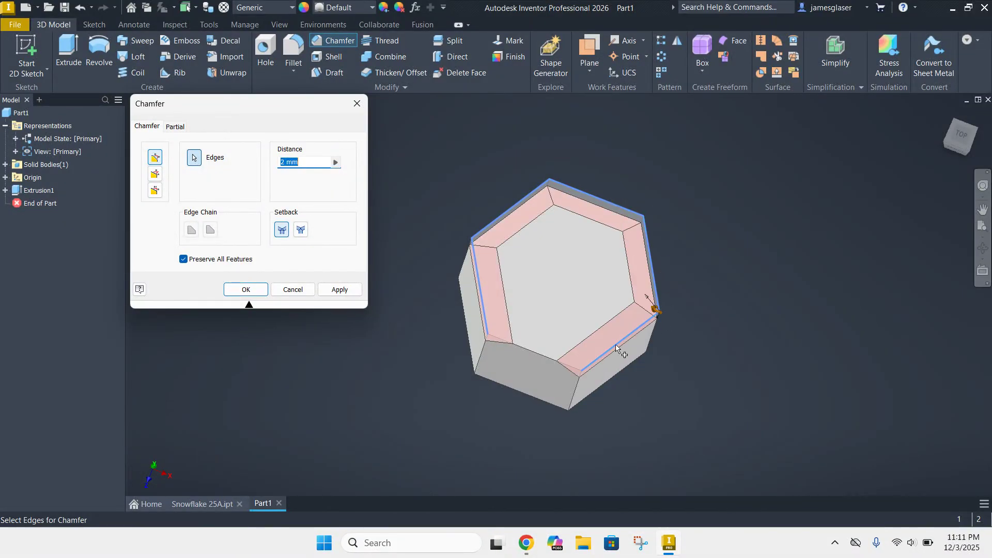
click(532, 352)
- Add the six edges around the lower face to the 2 mm chamfer, apply it and leave the Chamfer command
shift+middle_drag(702, 405, 696, 339)
click(535, 360)
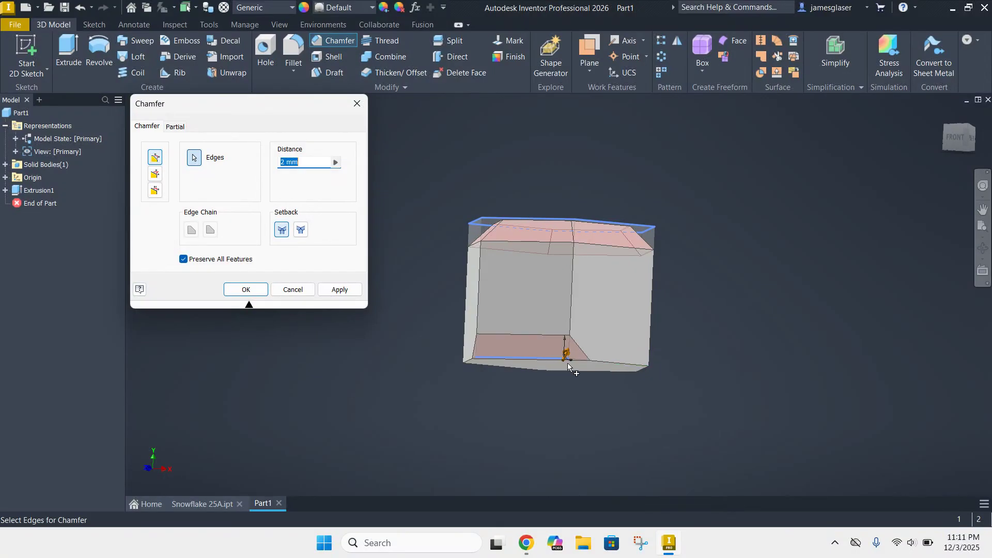
shift+middle_drag(686, 385, 653, 359)
click(640, 364)
click(610, 398)
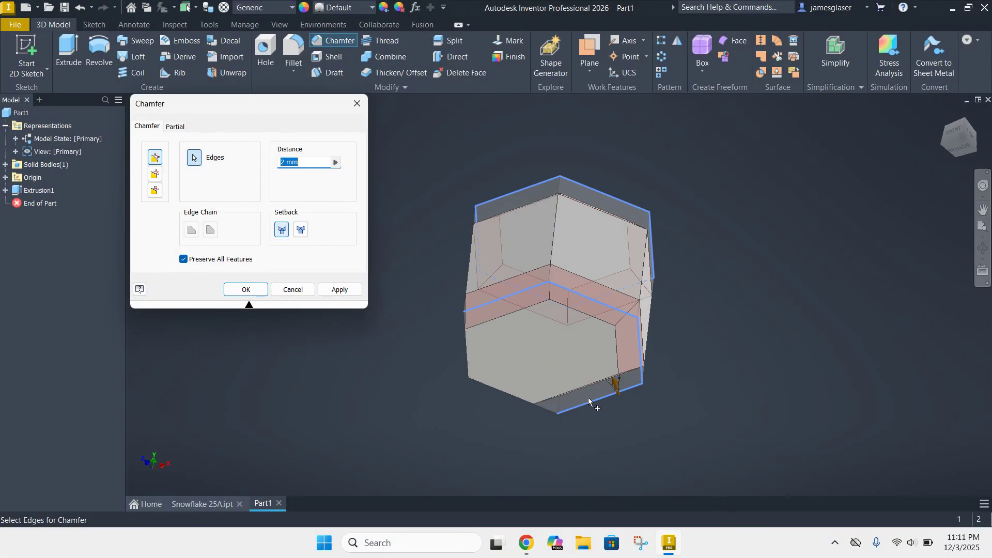
click(506, 396)
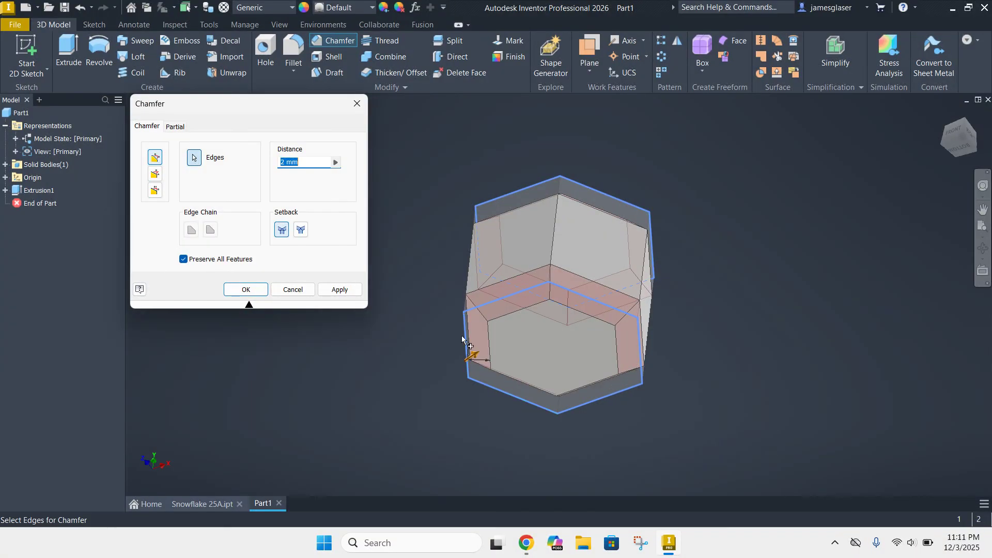
shift+middle_drag(470, 238, 455, 284)
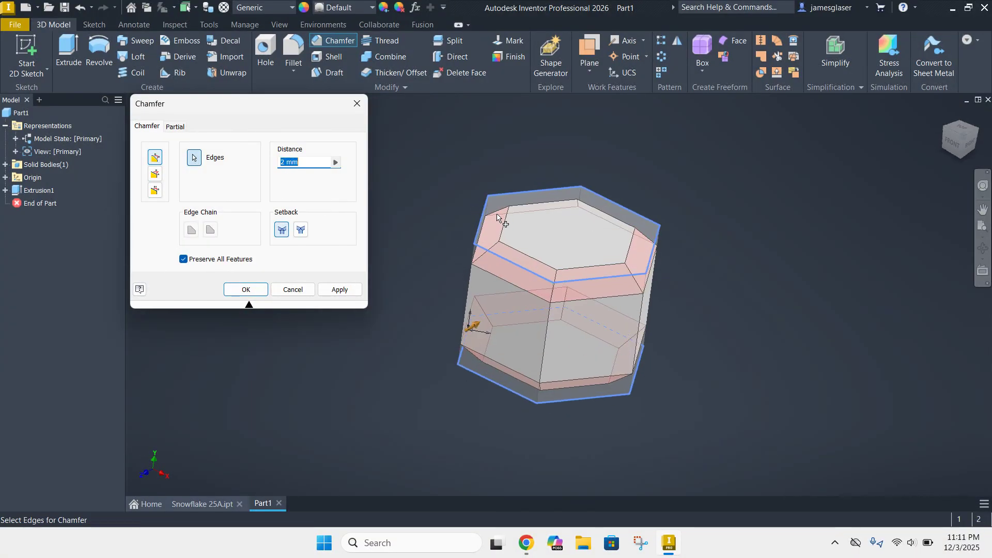
mouse_move(414, 268)
shift+middle_down()
mouse_move(421, 234)
mouse_move(414, 285)
shift+middle_up()
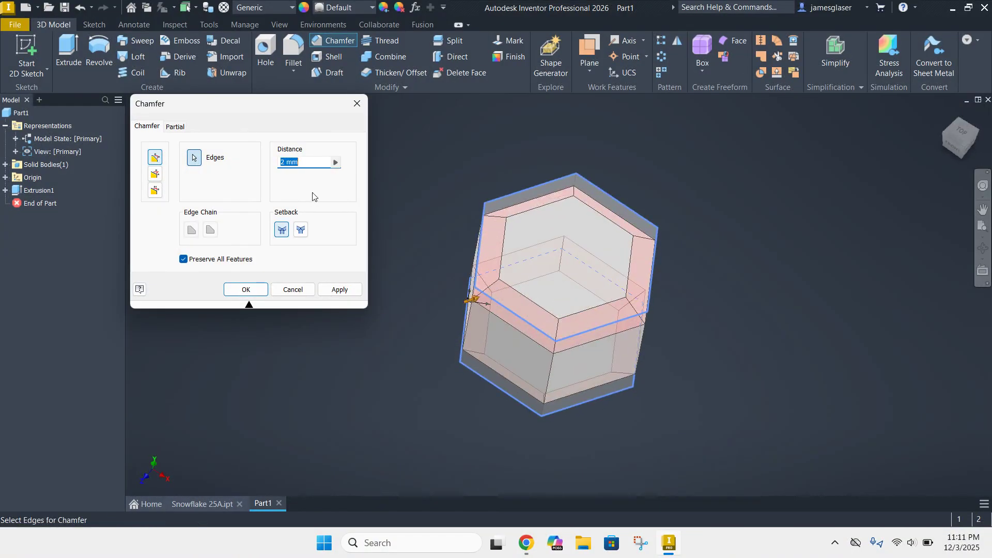
click(338, 291)
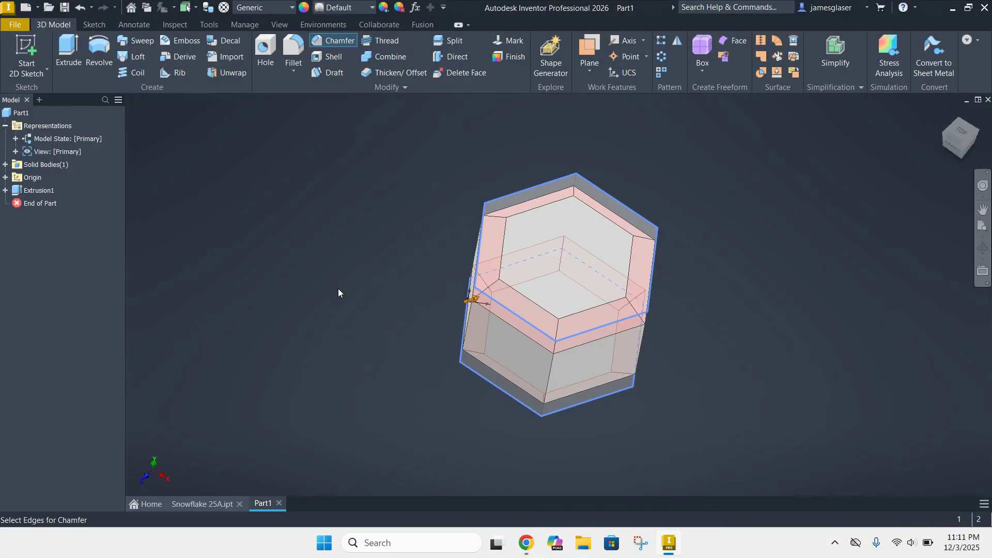
shift+middle_drag(512, 346, 464, 347)
shift+middle_drag(485, 319, 462, 366)
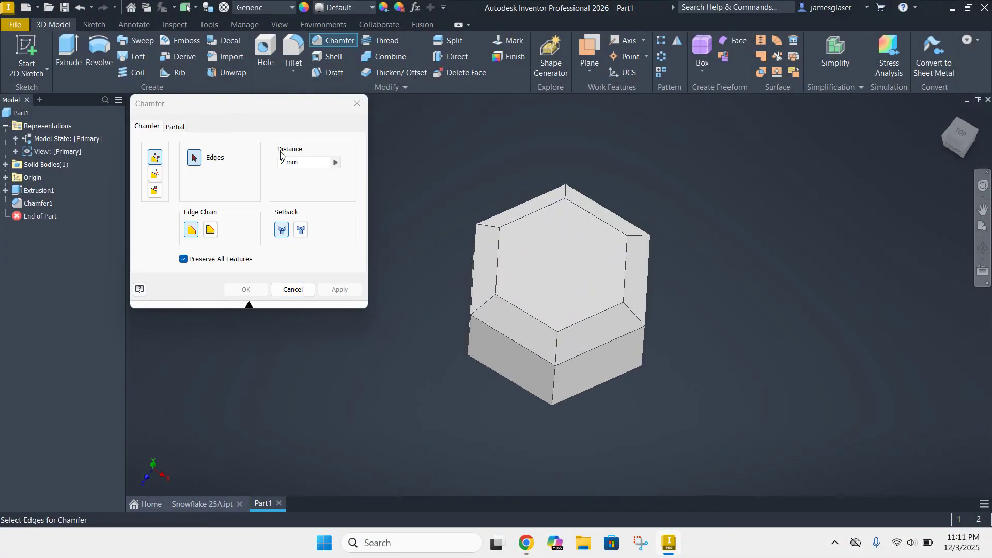
click(293, 289)
- Start a 2D sketch on the flat rear side face of the chamfered hexagonal centre
mouse_move(390, 270)
shift+middle_down()
mouse_move(385, 292)
mouse_move(393, 282)
shift+middle_up()
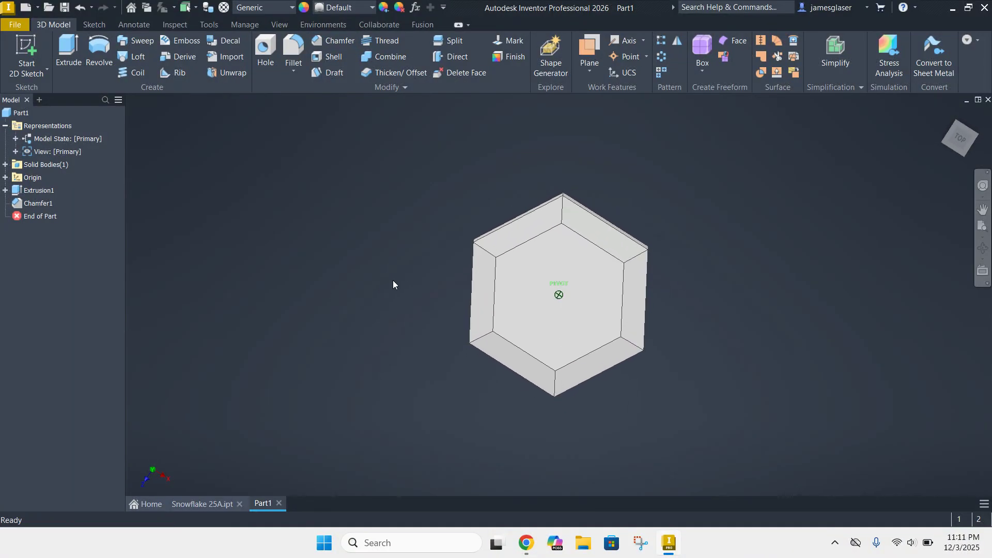
click(959, 139)
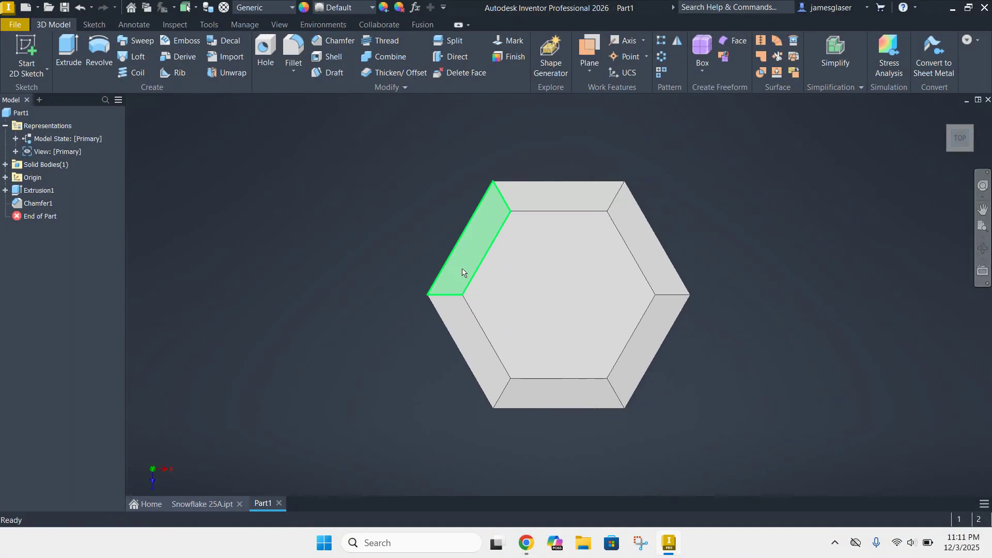
scroll(532, 269, down, 3)
shift+middle_drag(653, 236, 647, 230)
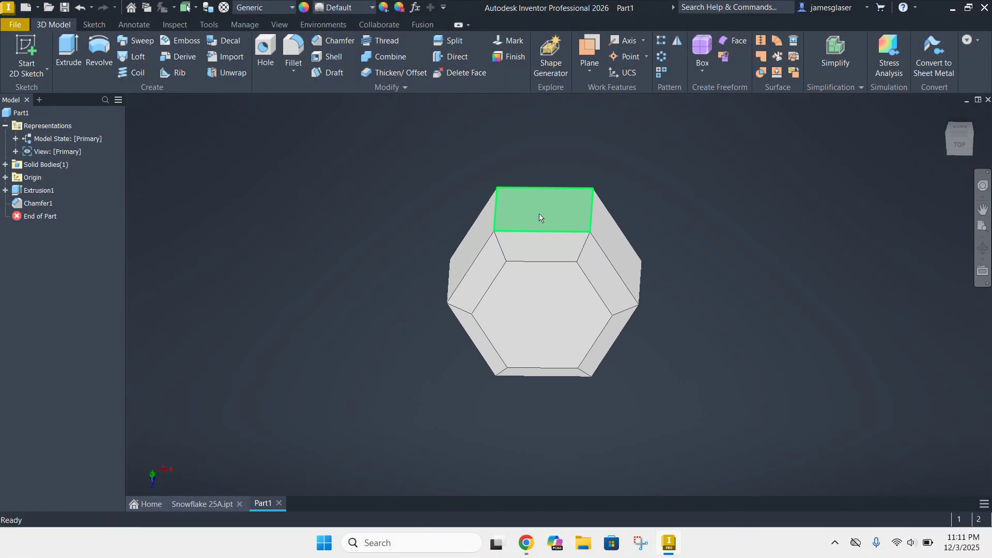
middle_drag(556, 153, 474, 273)
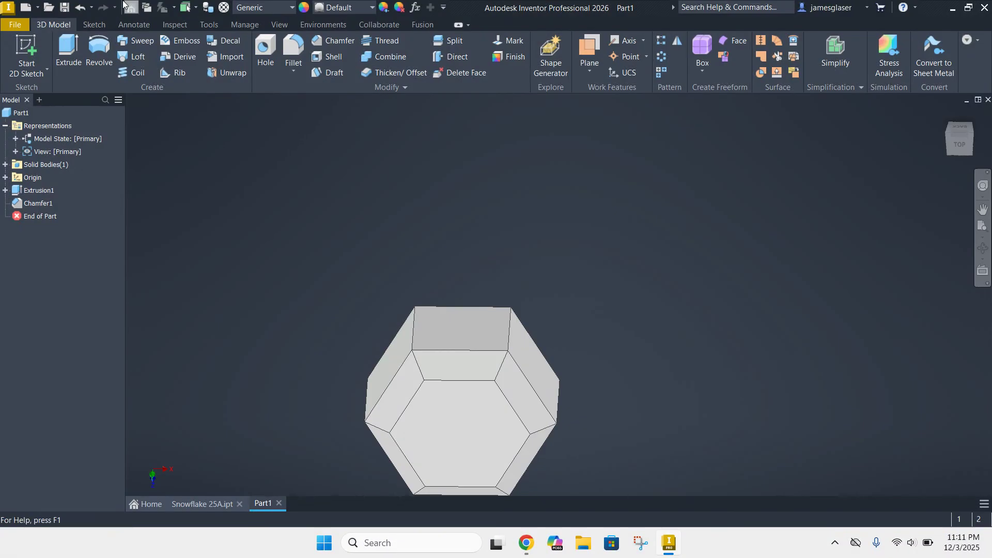
click(31, 50)
click(461, 334)
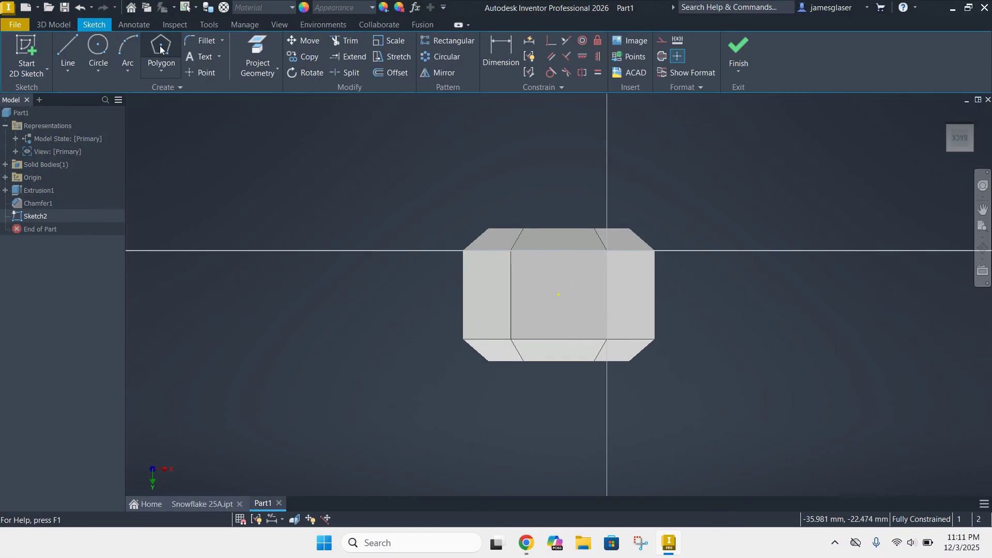
- Sketch an inscribed six-sided polygon centred on the side face, with one vertex at the midpoint of the face's lower edge
click(161, 72)
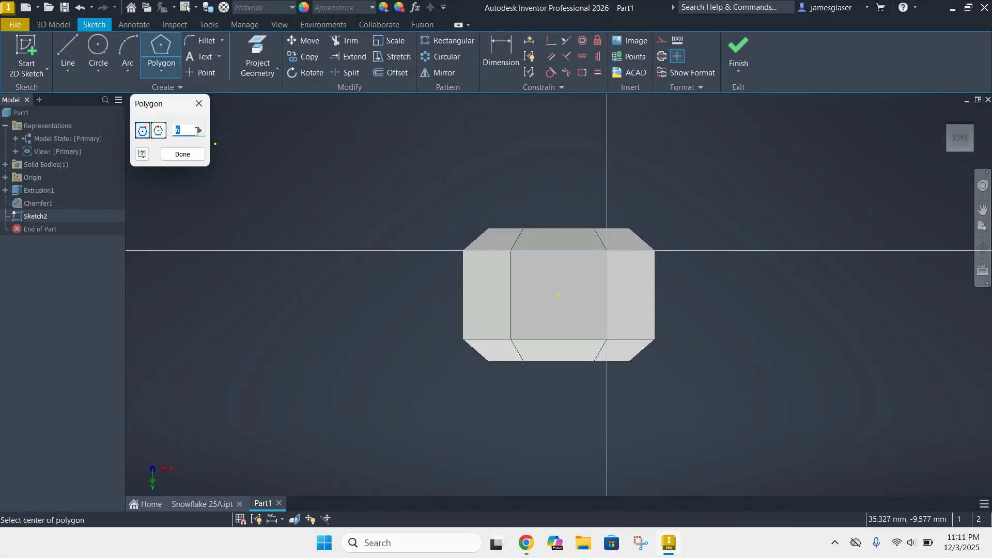
click(143, 132)
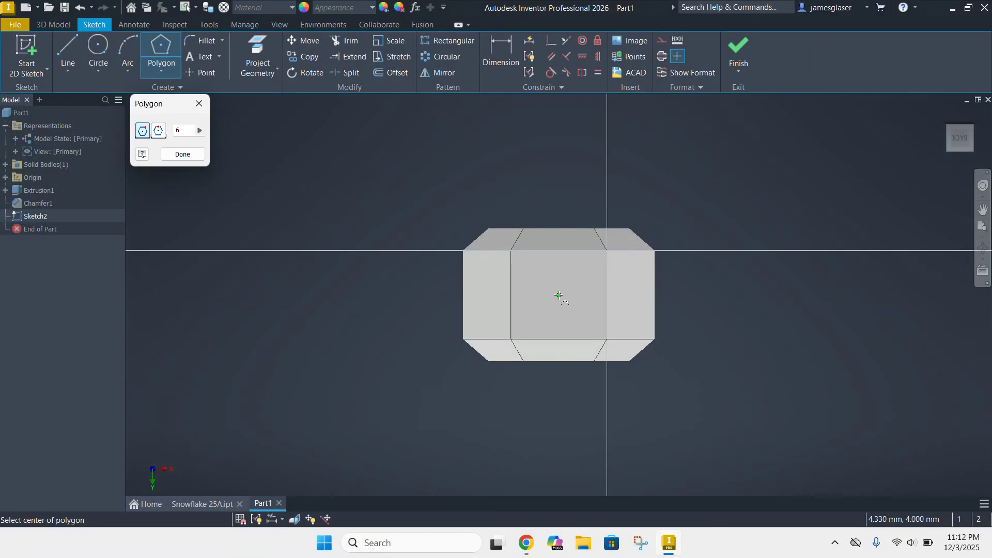
click(559, 295)
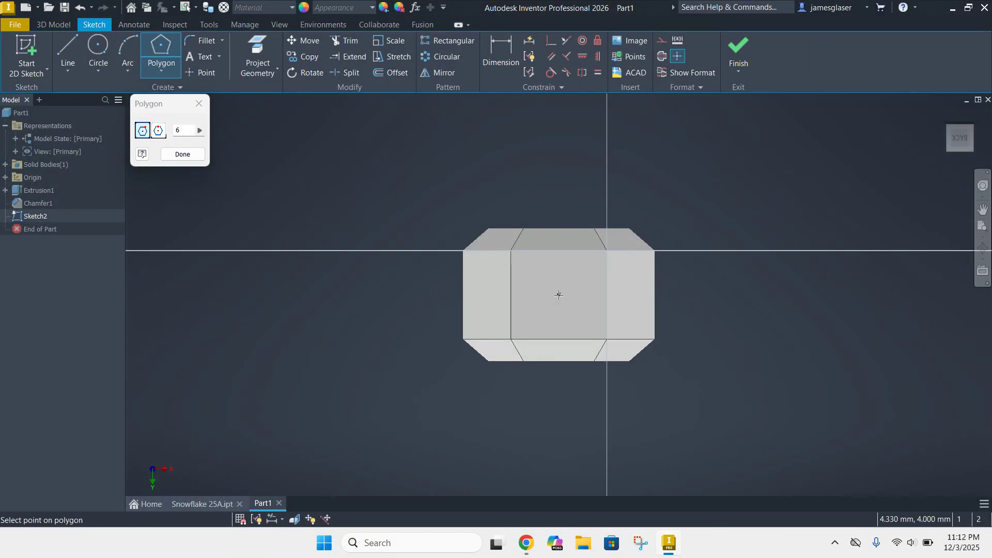
click(559, 339)
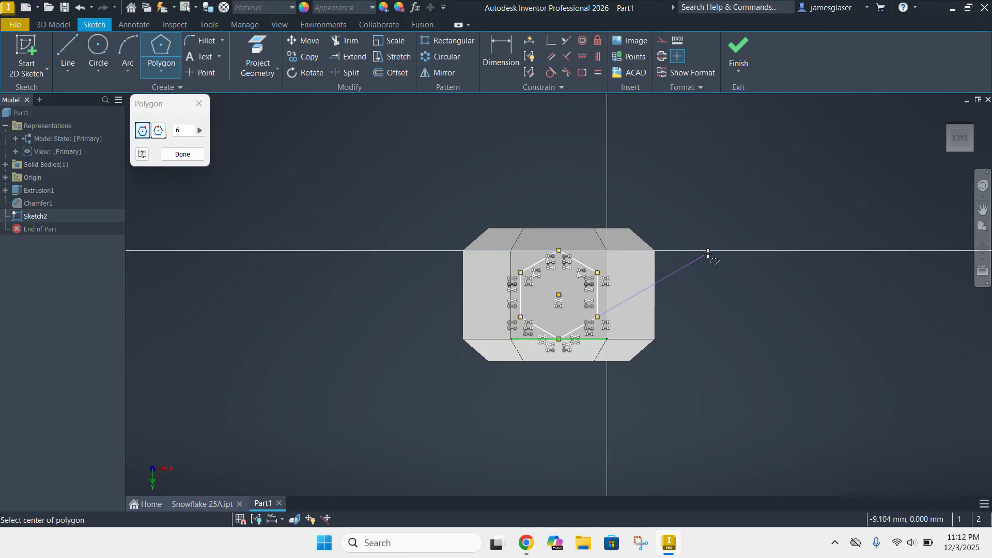
scroll(702, 255, down, 2)
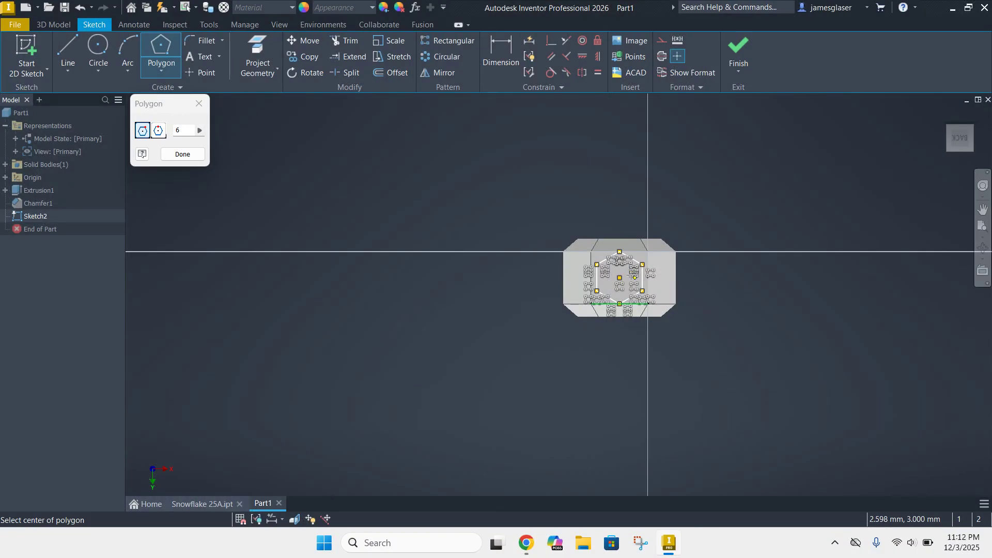
click(197, 154)
- Extrude the small hexagon 30 mm outward from the side face, joined to the body as an arm
mouse_move(703, 359)
shift+middle_down()
mouse_move(691, 290)
mouse_move(705, 283)
mouse_move(705, 330)
shift+middle_up()
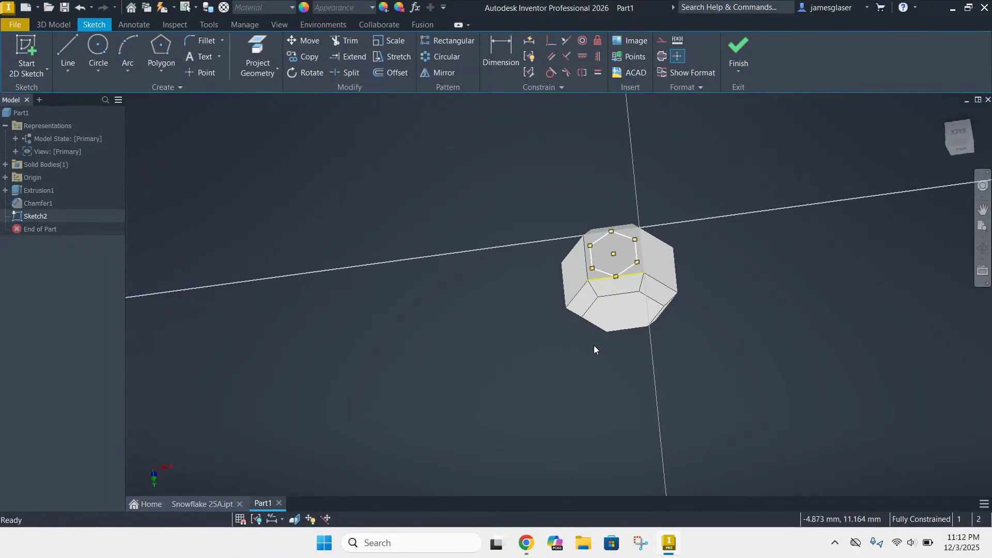
key(e)
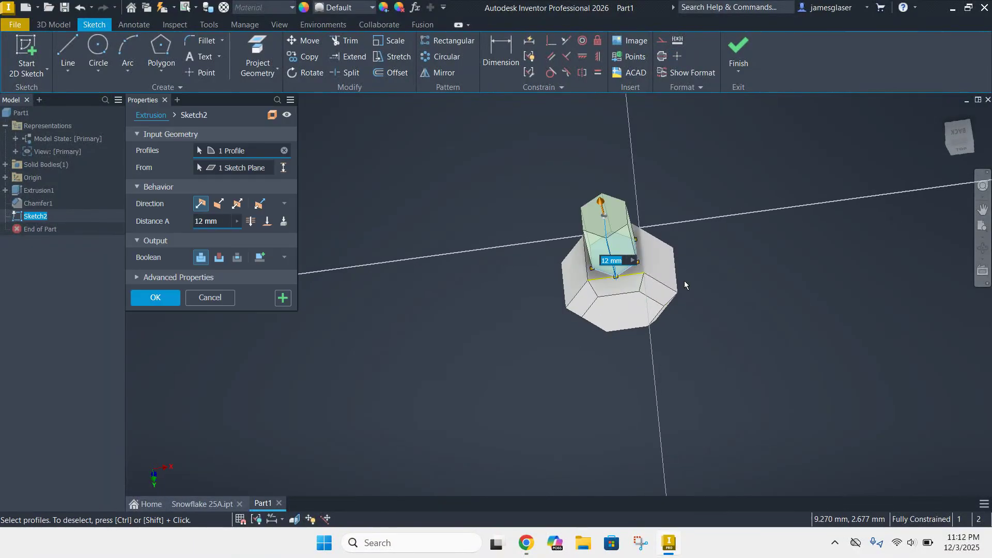
shift+middle_drag(757, 306, 664, 329)
scroll(760, 292, up, 3)
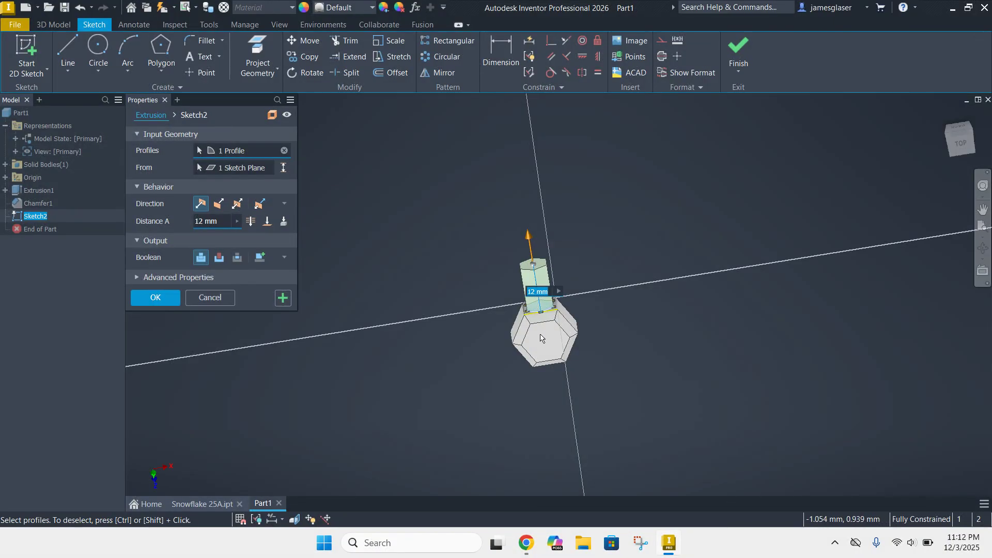
click(533, 291)
key(BackSpace)
key(Delete)
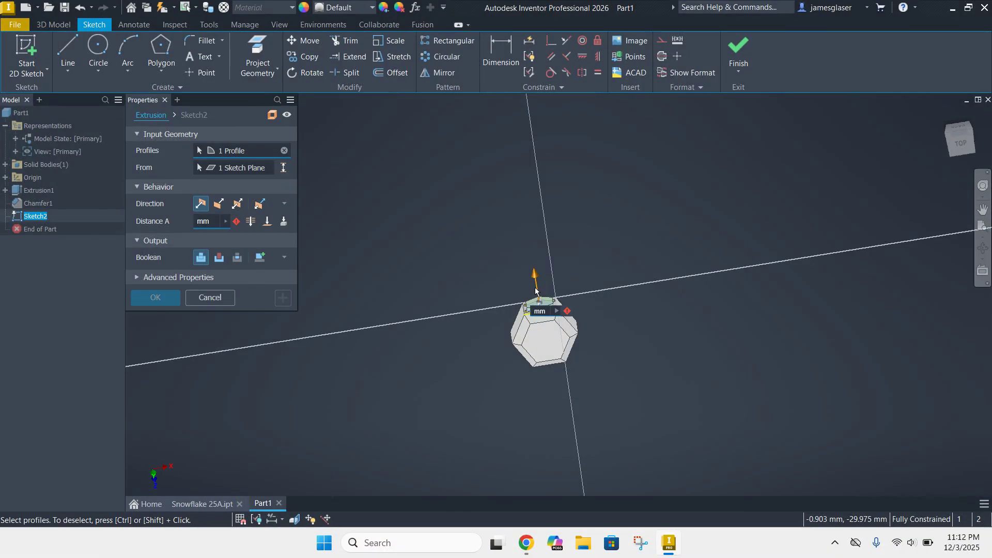
text(30)
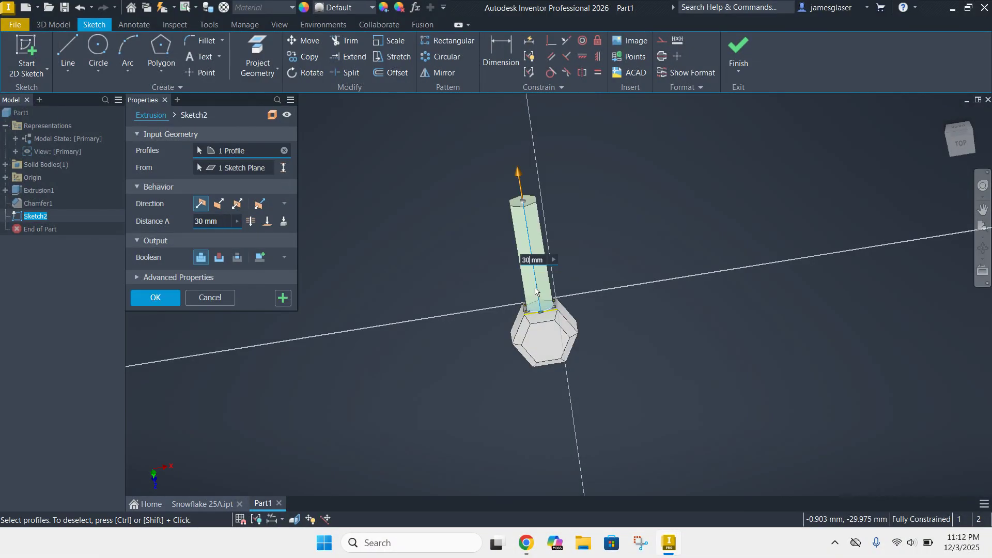
key(Return)
- Start a 2 mm chamfer and select the six edges around the free end face of the hexagonal arm
mouse_move(680, 207)
shift+middle_down()
mouse_move(689, 189)
mouse_move(670, 216)
shift+middle_up()
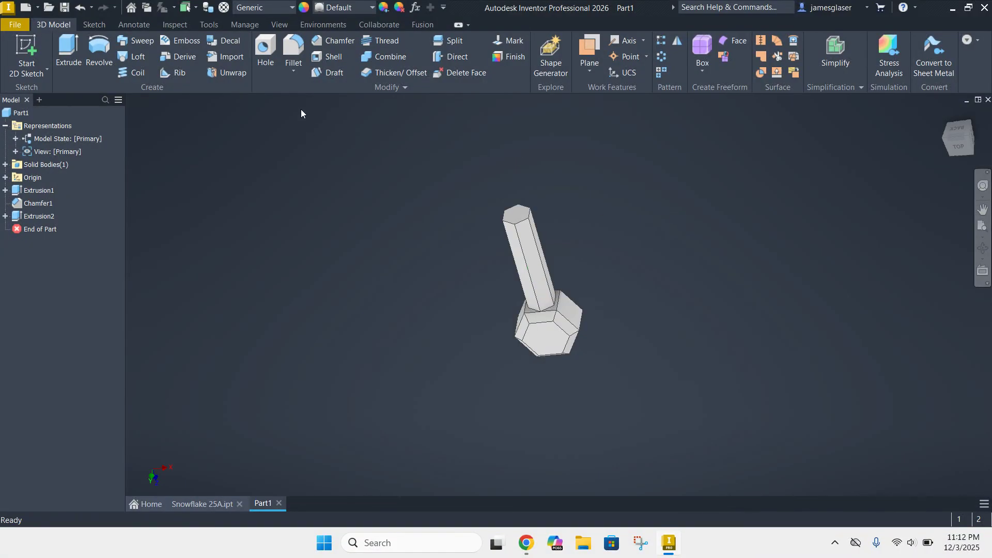
click(334, 40)
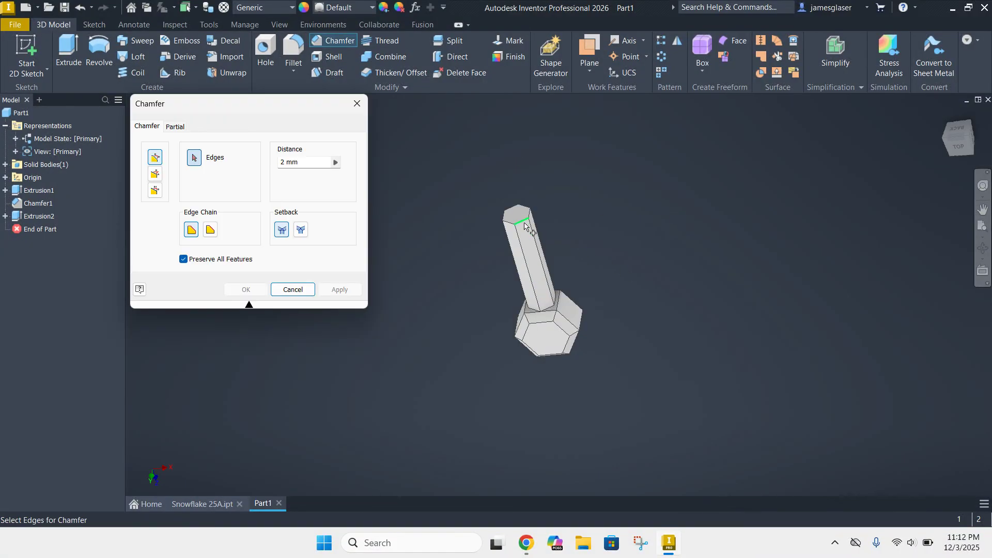
click(525, 223)
scroll(522, 209, up, 4)
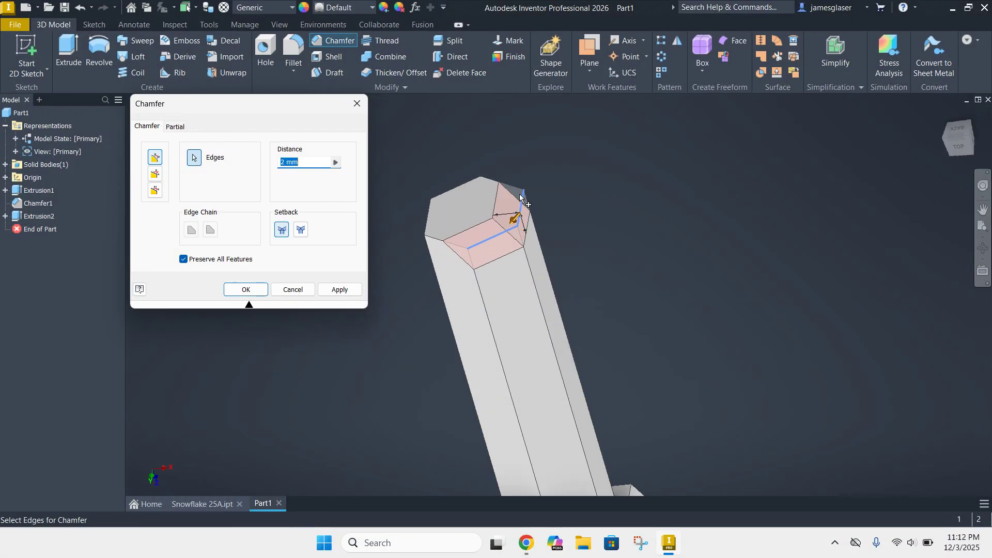
click(506, 184)
click(454, 188)
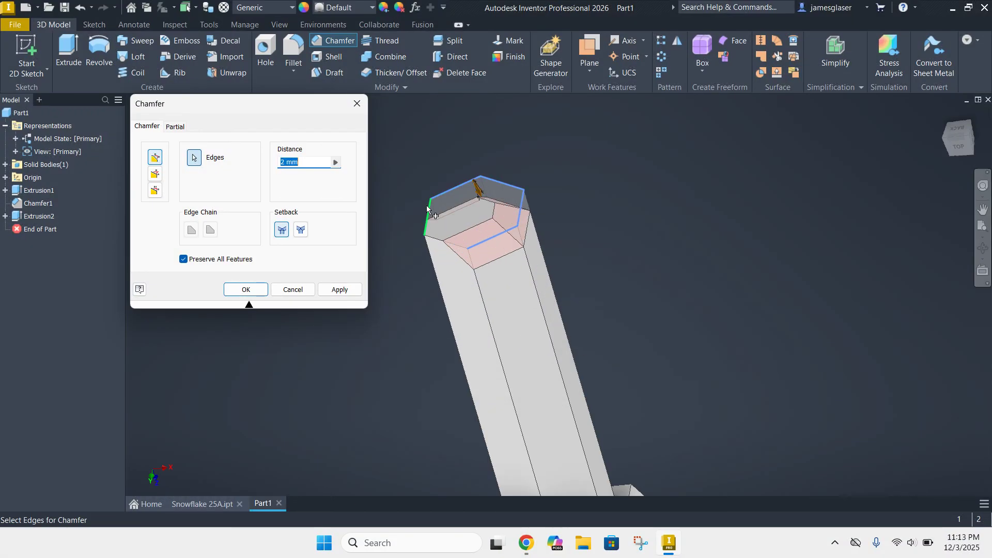
click(429, 217)
click(449, 242)
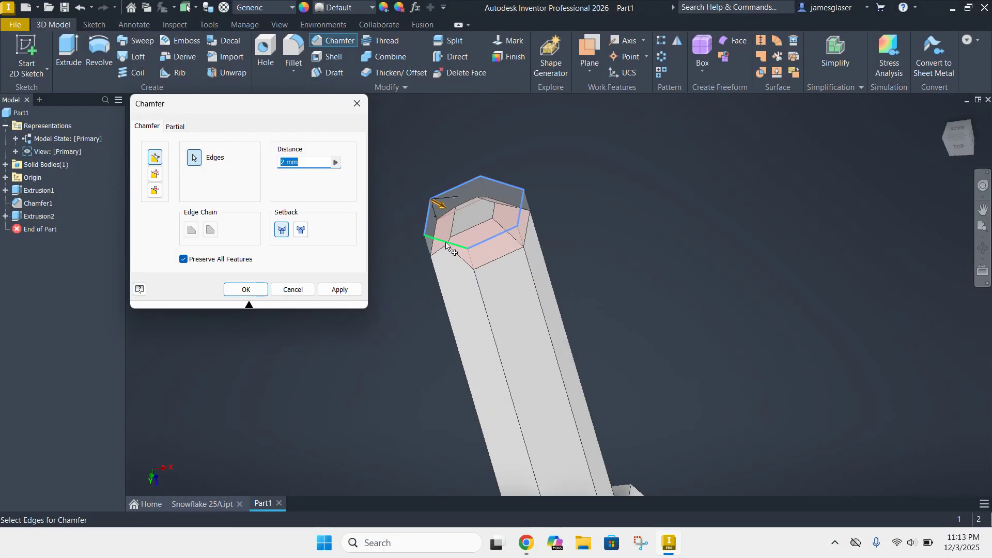
- Try a 1.5 mm chamfer distance on the arm's end edges and set it back to 2 mm
click(286, 163)
key(BackSpace)
text(1.5)
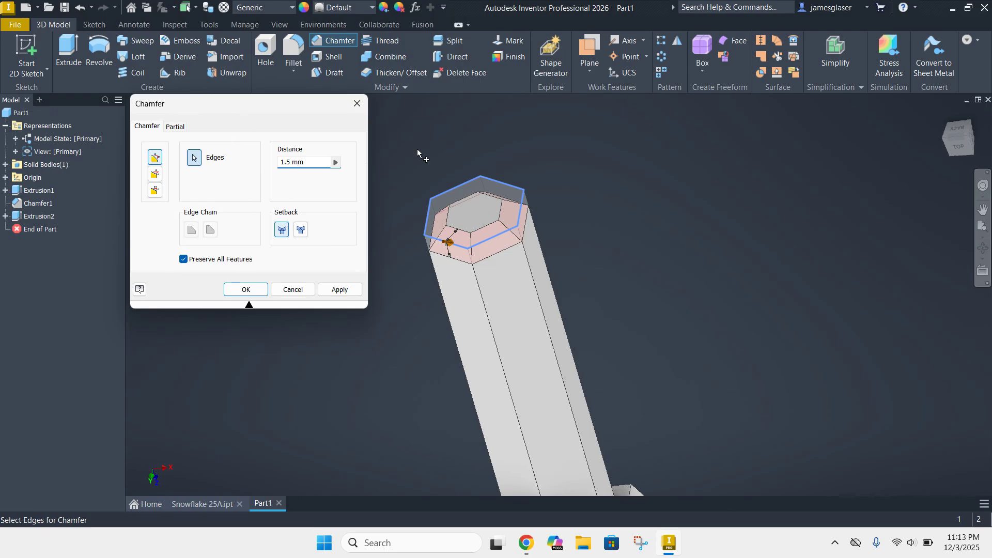
key(BackSpace)
key(BackSpace)
key(BackSpace)
text(2)
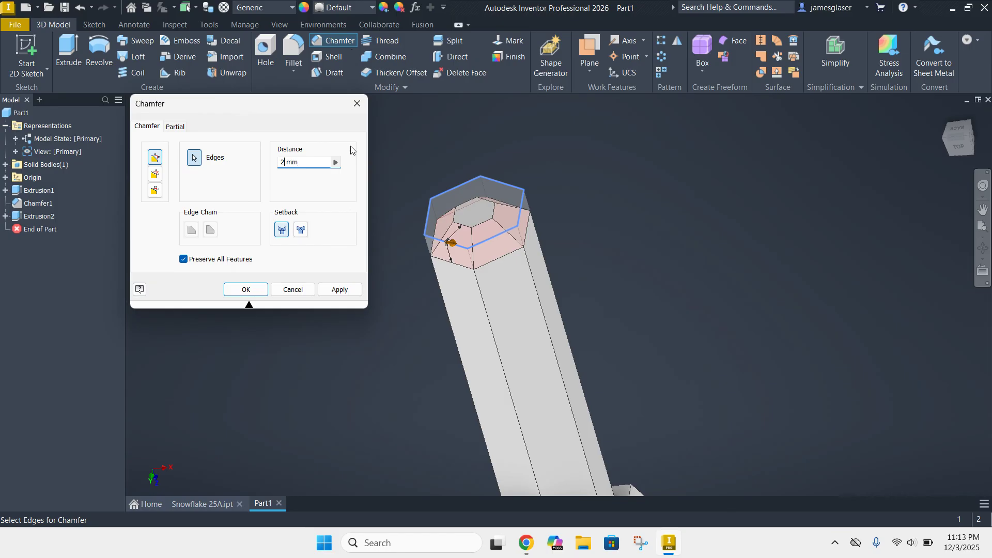
- Apply the 2 mm chamfer to the arm's end edges and leave the Chamfer command
click(344, 291)
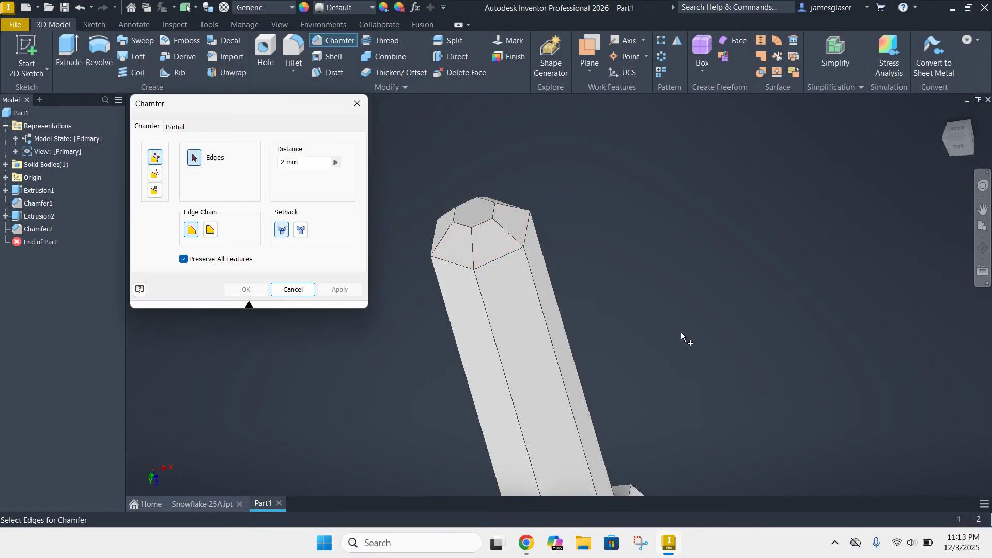
click(291, 289)
- Examine the chamfered arm from several angles and check the finished Snowflake 25A part for comparison, returning to Part1
scroll(668, 279, down, 5)
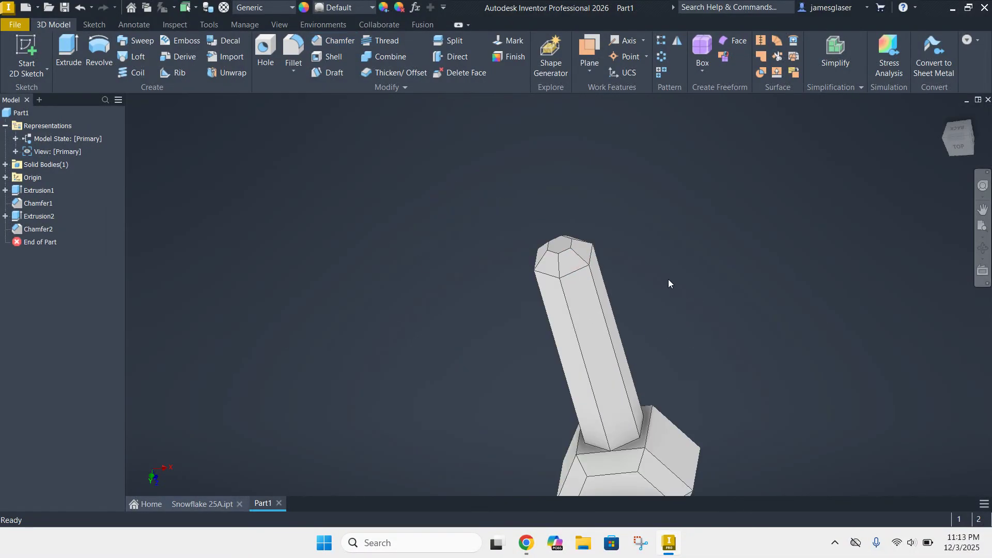
shift+middle_drag(679, 342, 669, 306)
shift+middle_drag(669, 236, 669, 257)
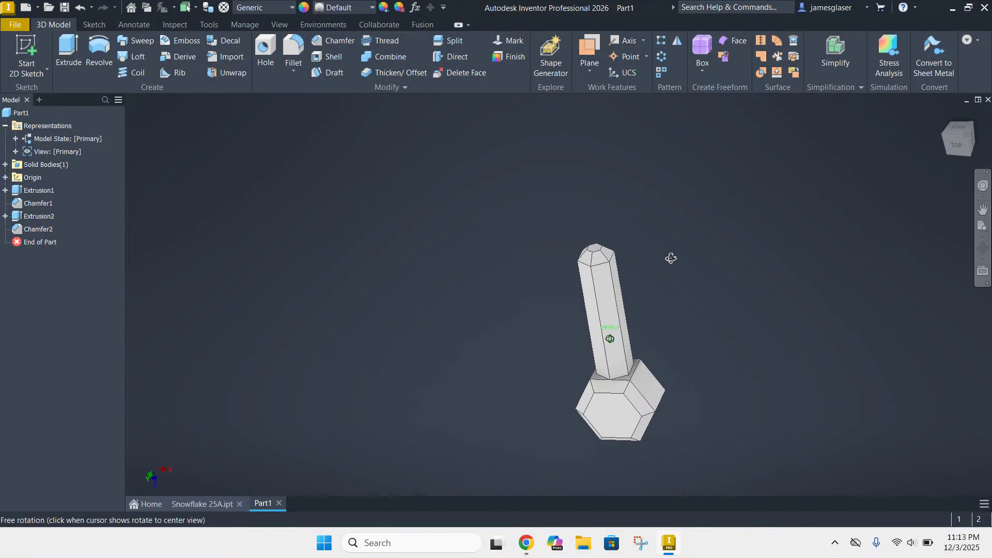
mouse_move(713, 328)
middle_down()
mouse_move(556, 239)
mouse_move(559, 259)
middle_up()
mouse_move(591, 287)
shift+middle_down()
mouse_move(646, 290)
mouse_move(625, 284)
shift+middle_up()
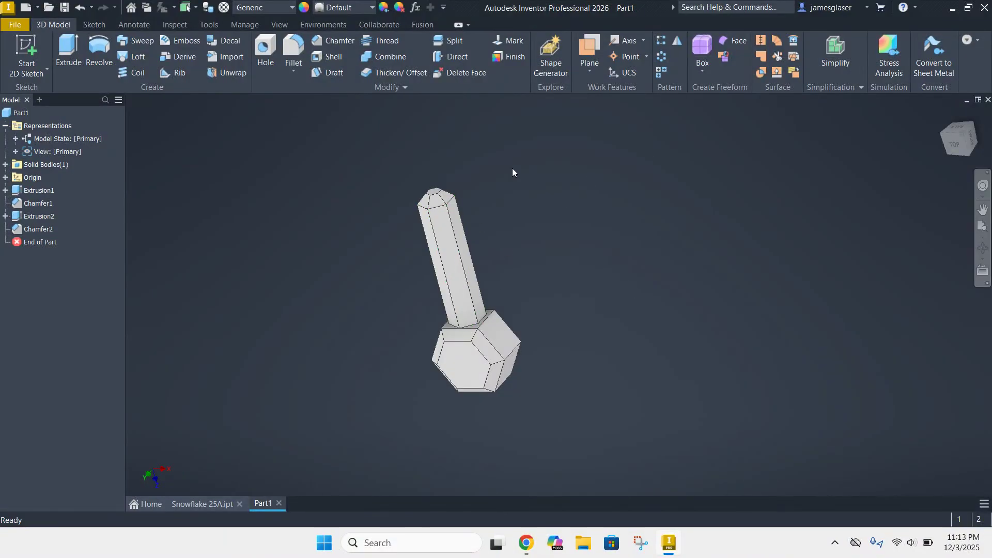
shift+middle_drag(567, 308, 567, 338)
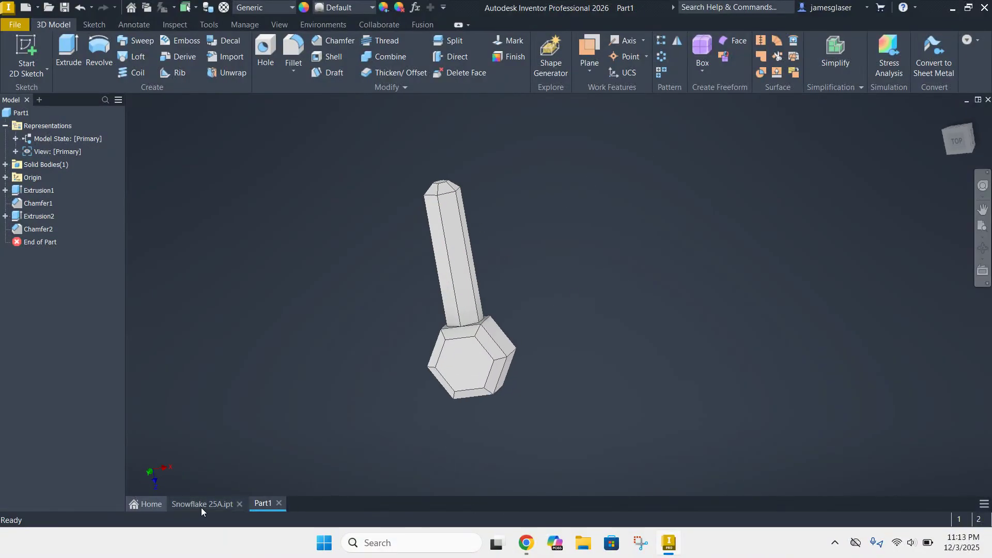
click(200, 505)
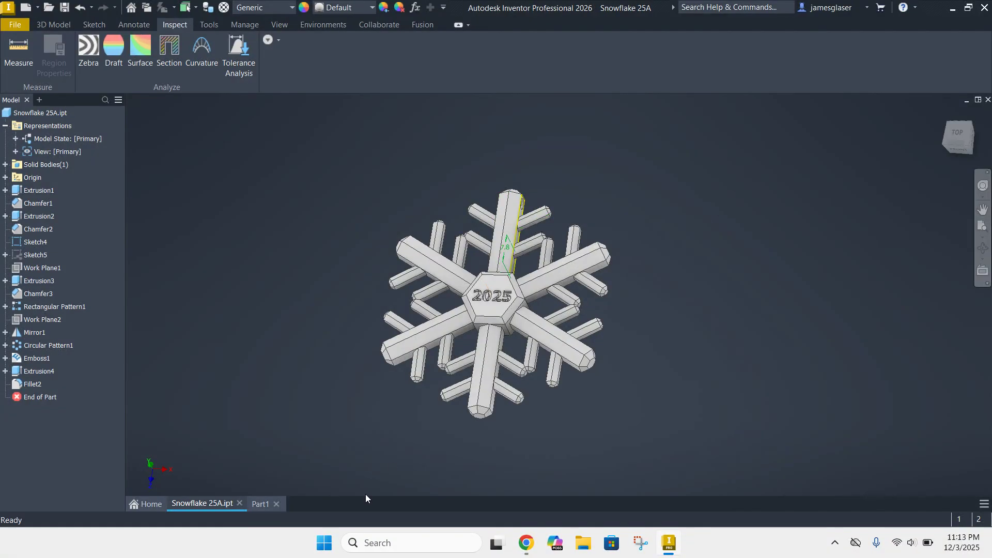
click(260, 504)
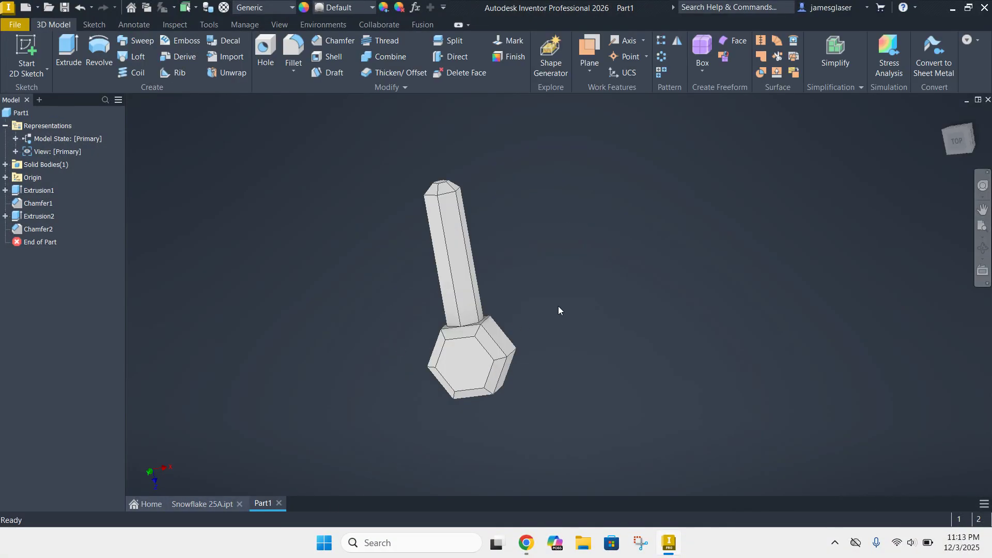
- Start a 2D sketch on the narrow flat side face of the arm that faces the model's right side
shift+middle_drag(576, 302, 536, 294)
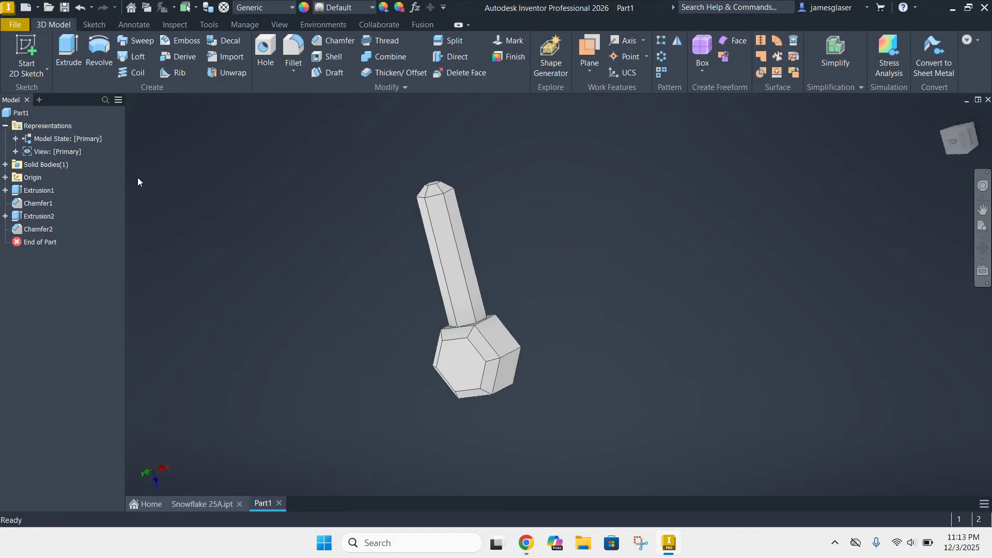
click(25, 49)
scroll(471, 257, up, 5)
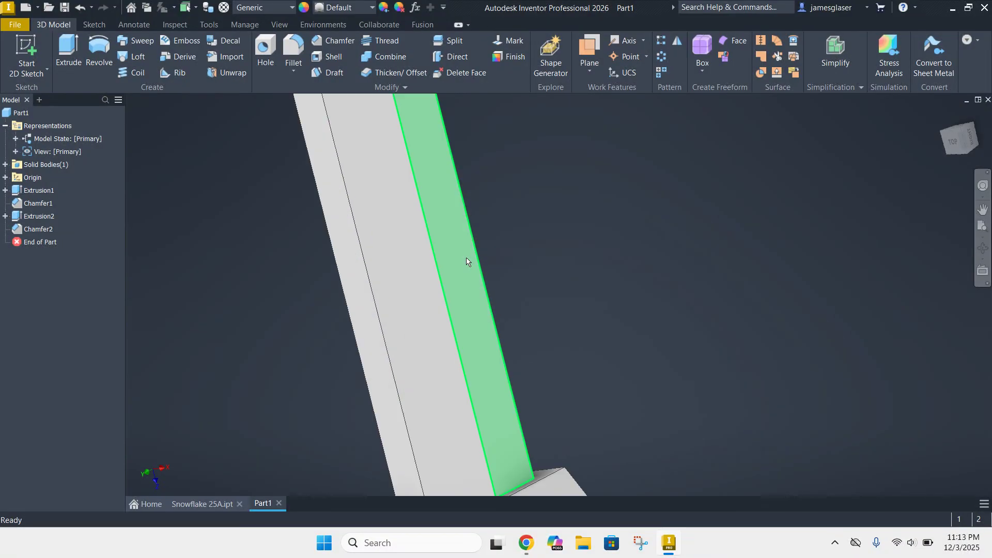
click(460, 267)
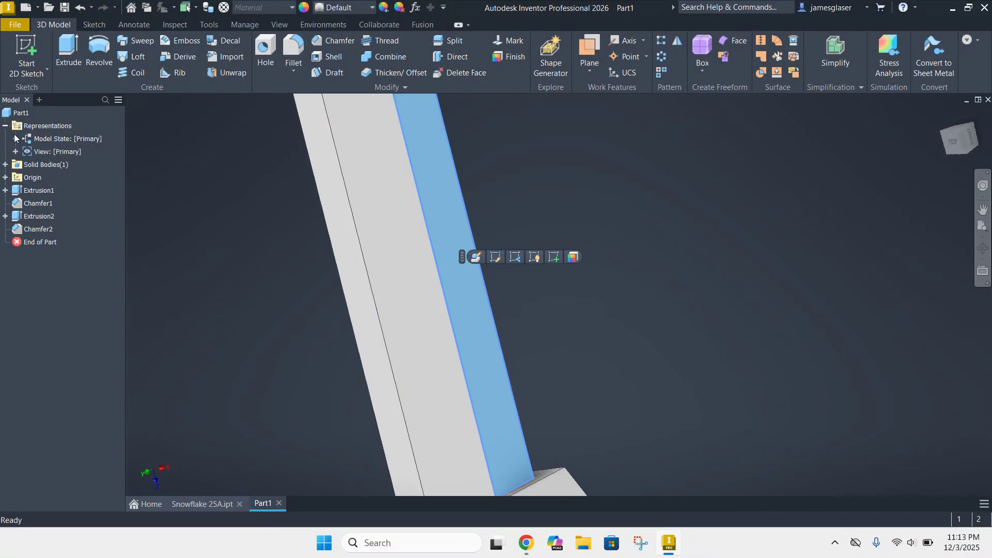
click(322, 293)
click(25, 52)
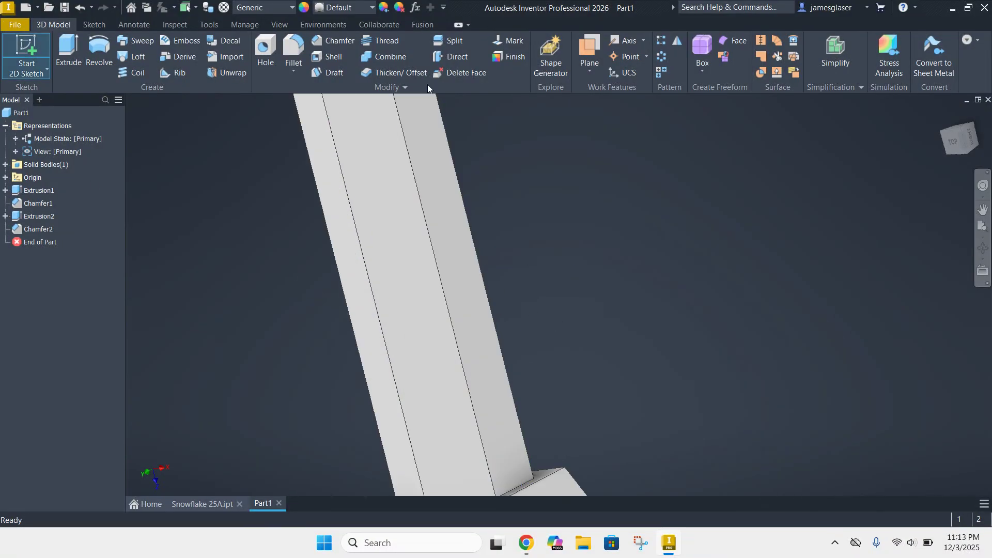
click(447, 257)
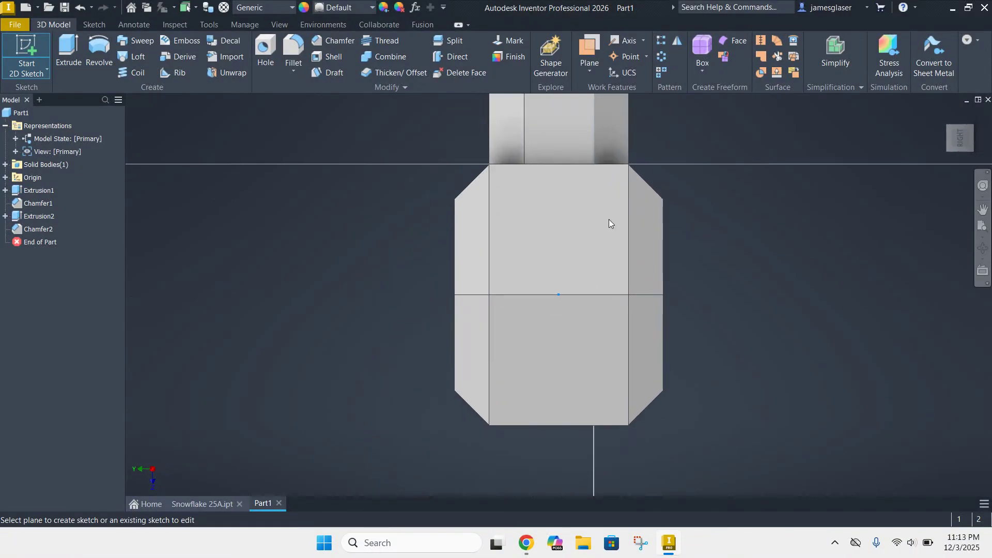
middle_drag(496, 138, 389, 339)
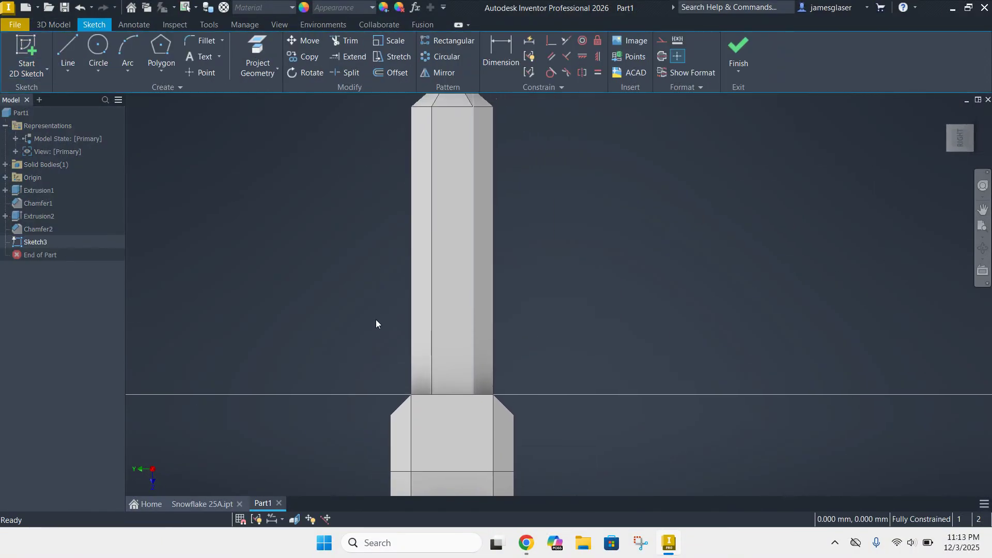
- Project the cut edges into the sketch and place a sketch point on the lengthwise centreline of the arm's side face
click(257, 70)
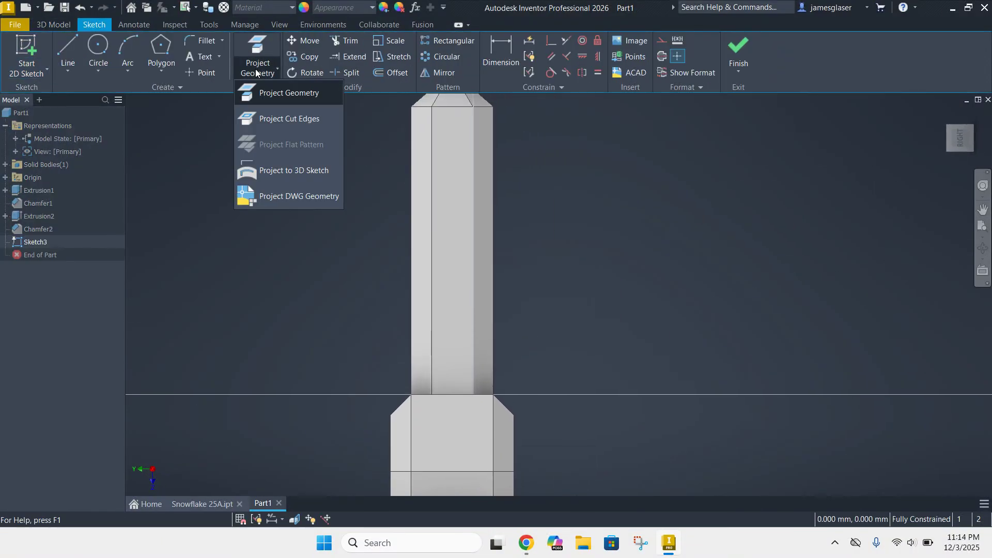
click(299, 118)
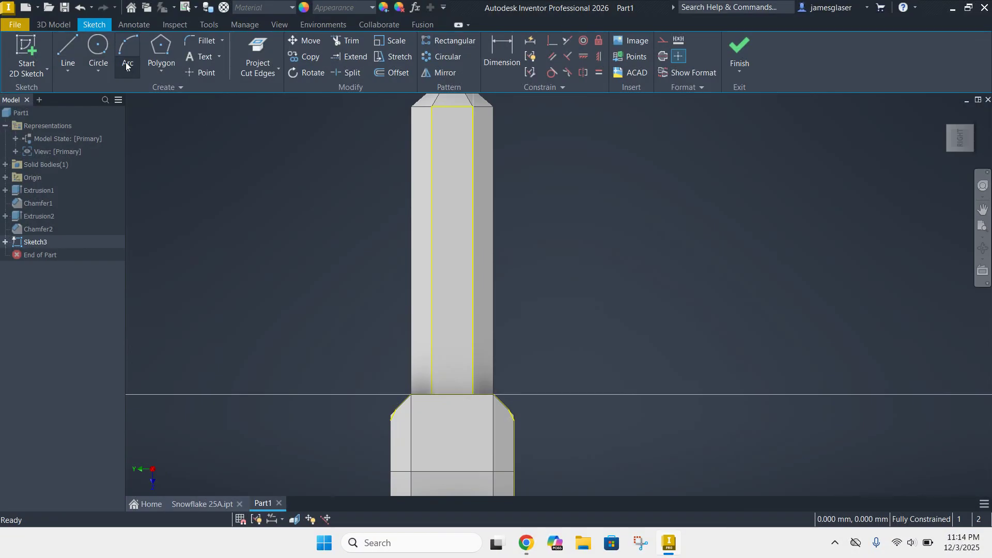
click(198, 73)
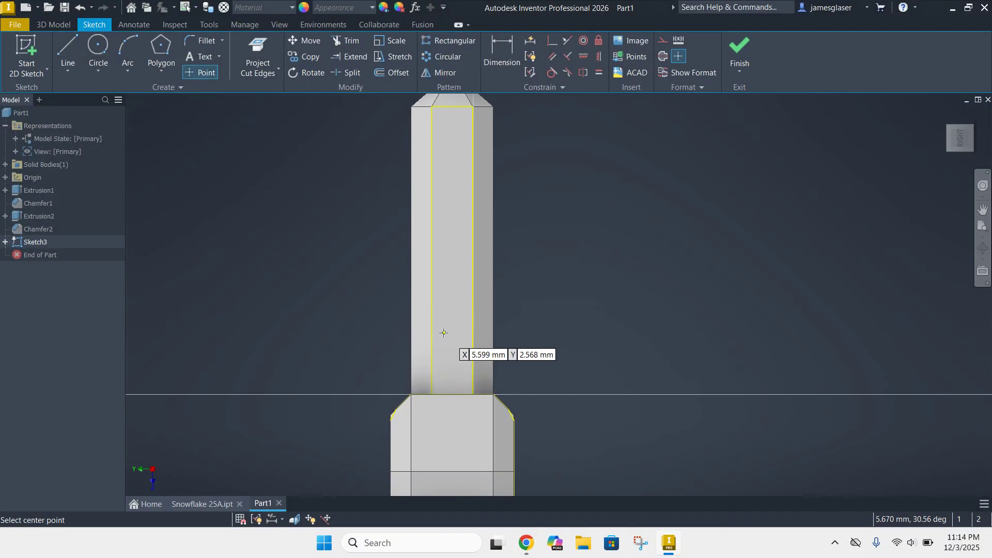
click(451, 298)
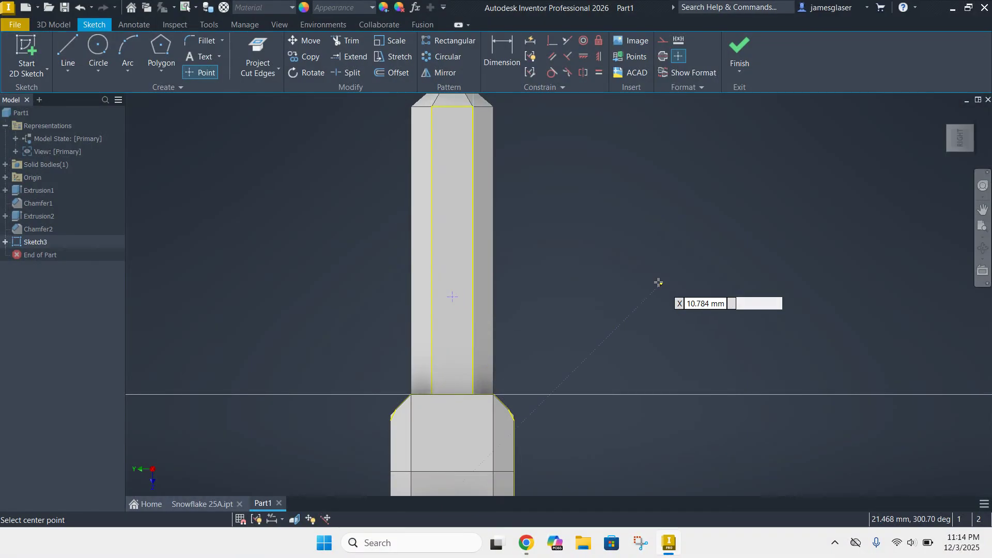
key(Escape)
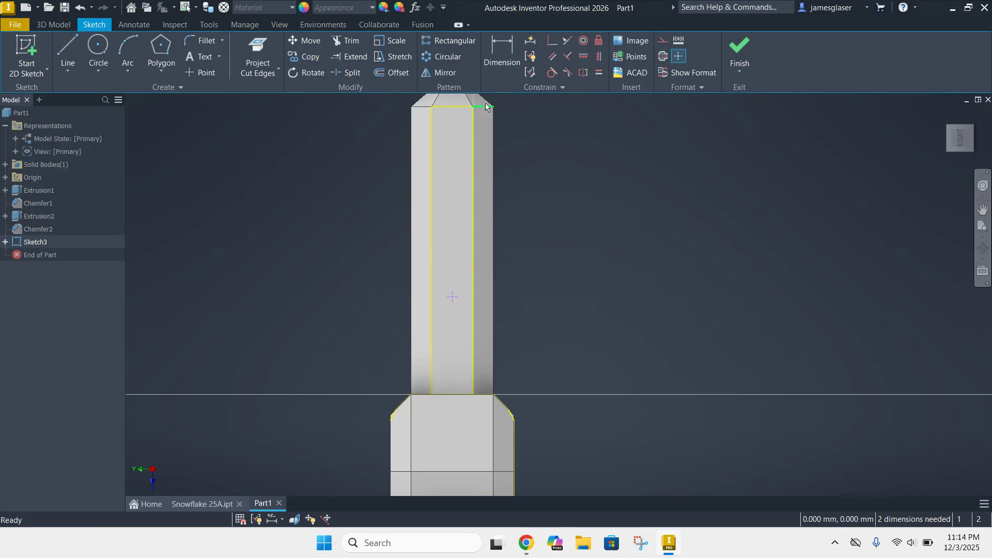
- Measure the length of the arm's side face between the midpoints of its upper and lower edges
middle_drag(288, 222, 280, 255)
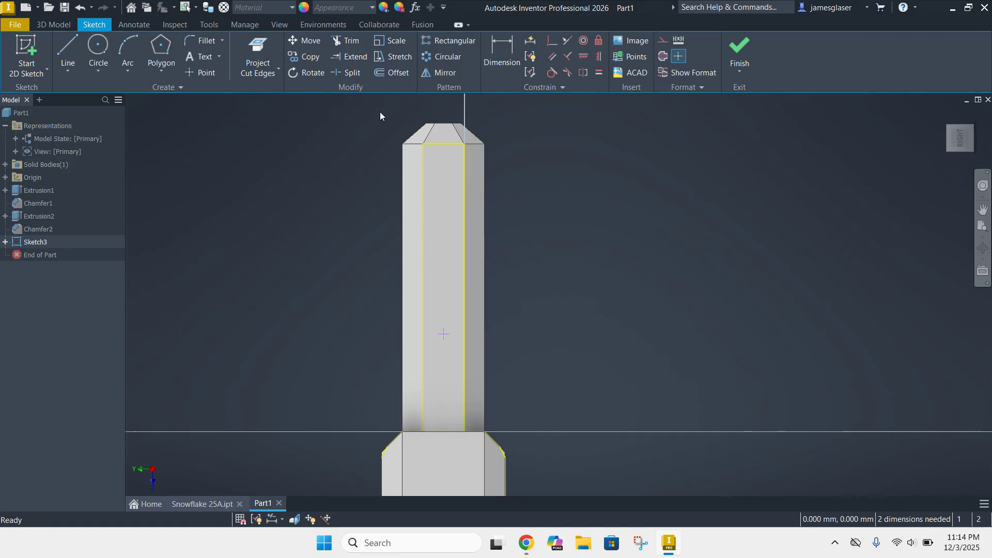
click(176, 25)
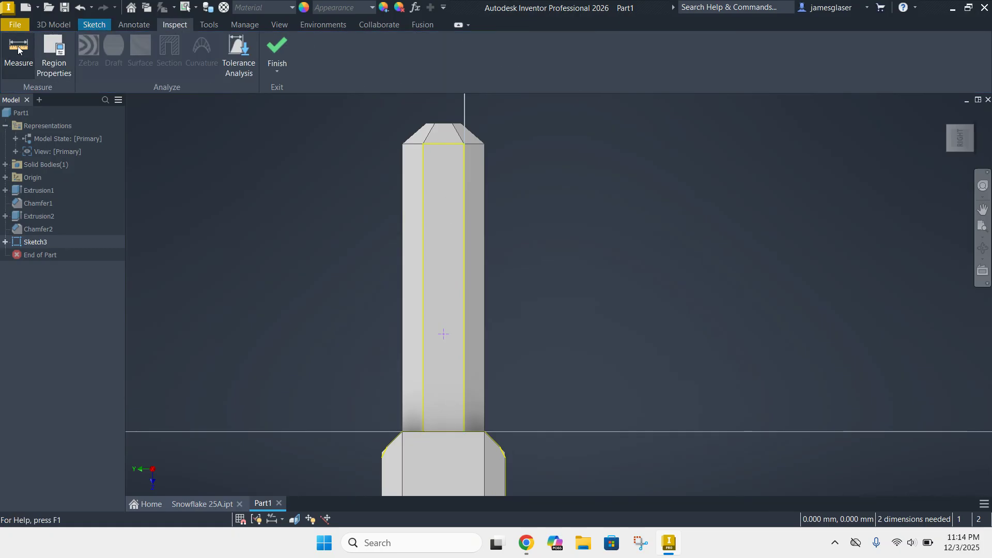
click(18, 49)
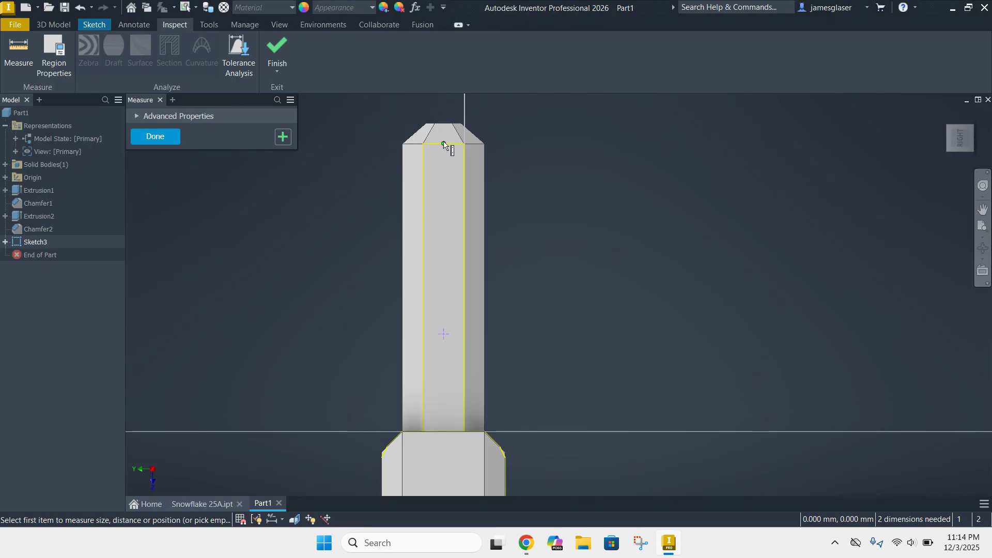
click(444, 145)
click(442, 432)
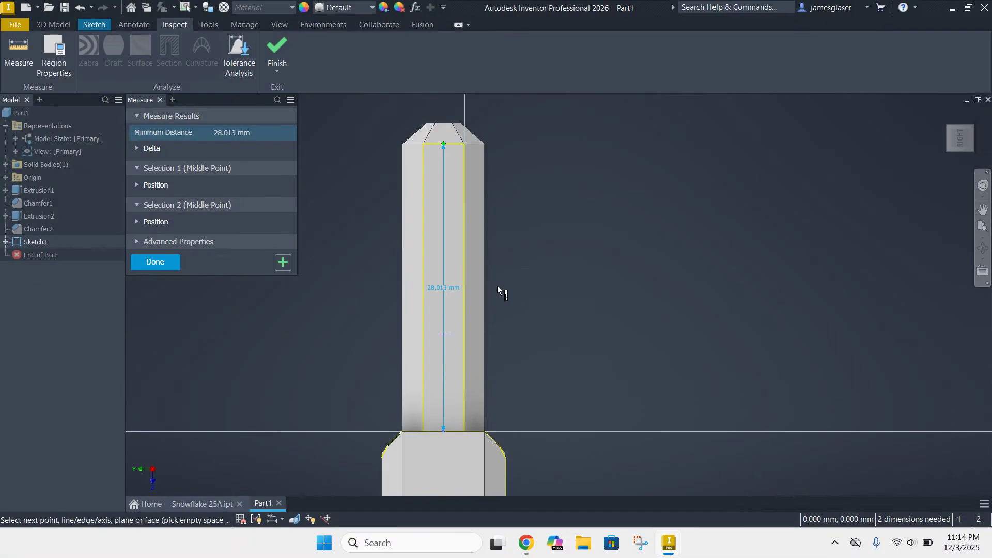
click(162, 264)
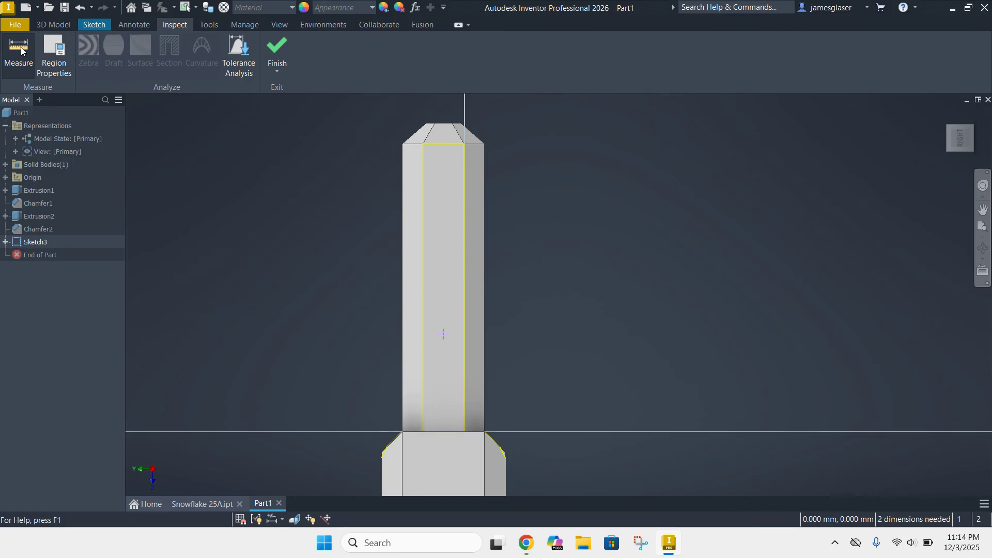
click(27, 45)
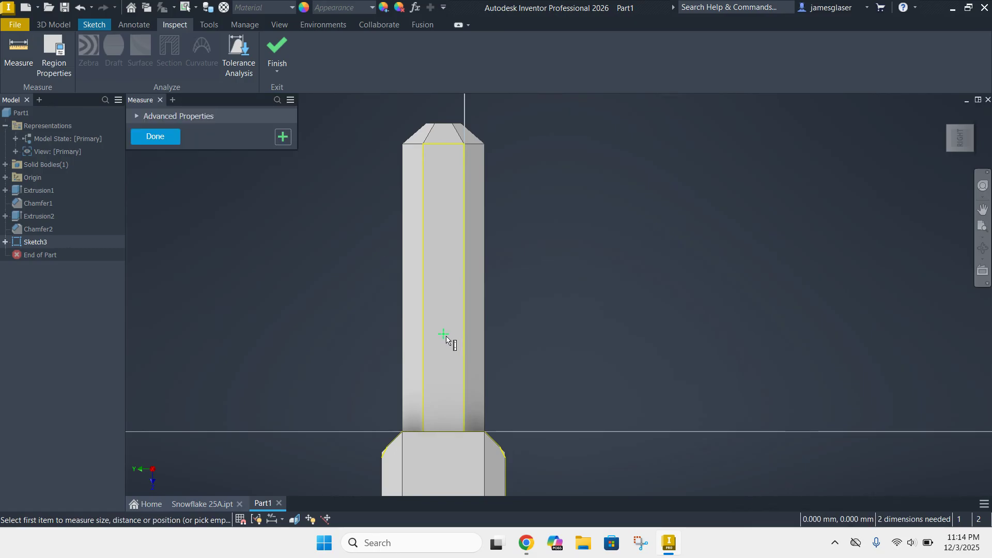
click(446, 336)
key(Escape)
key(Escape)
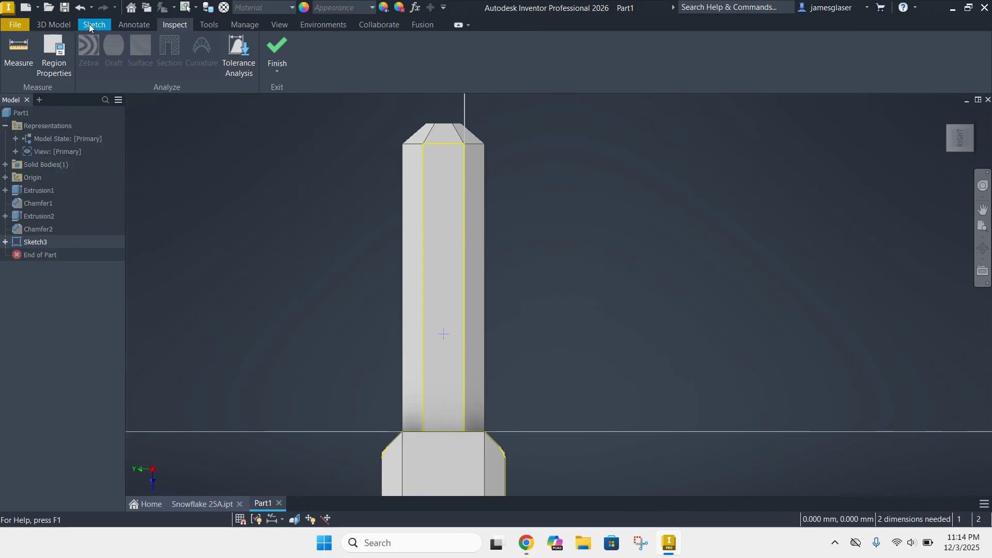
- Dimension the sketch point's height above the lower end of the arm's side face, and finish the sketch
click(264, 48)
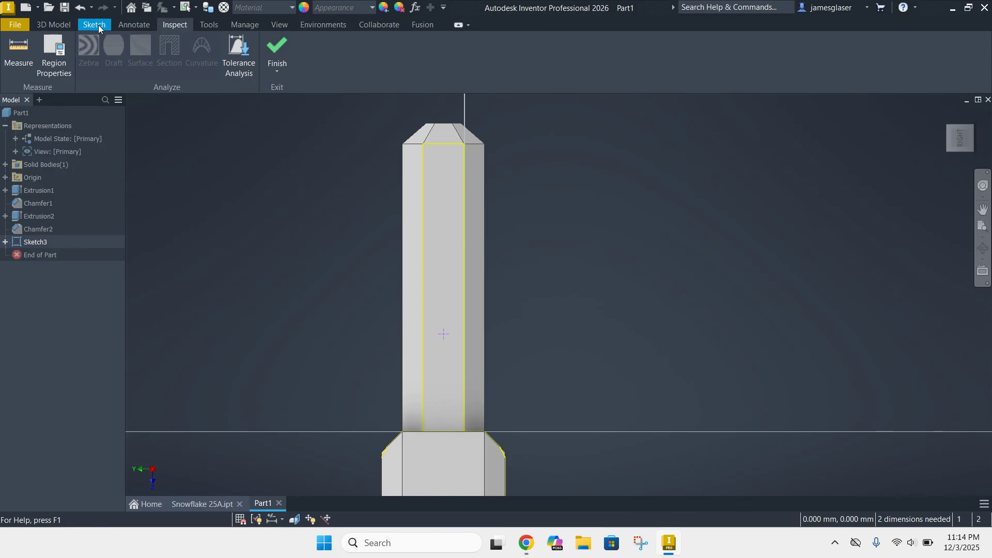
click(503, 49)
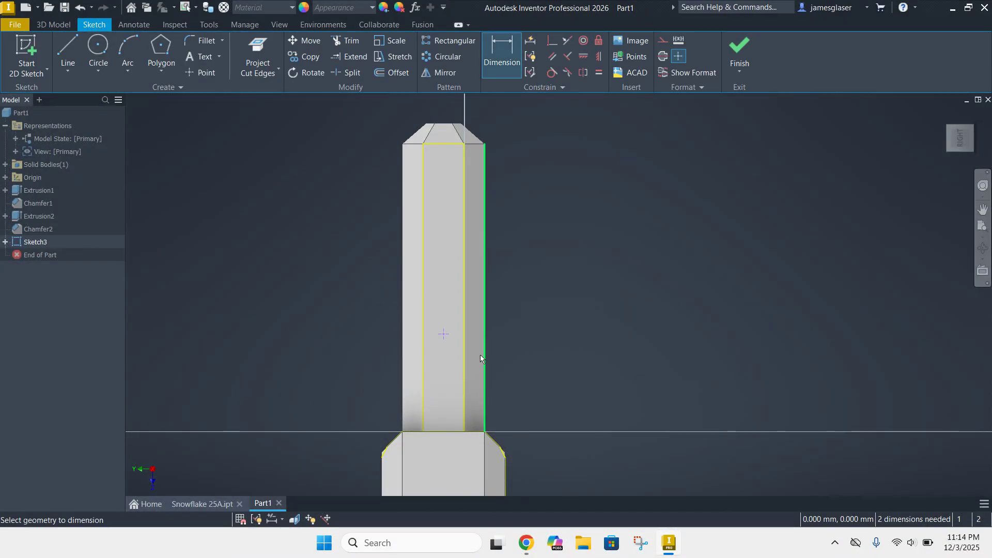
click(443, 433)
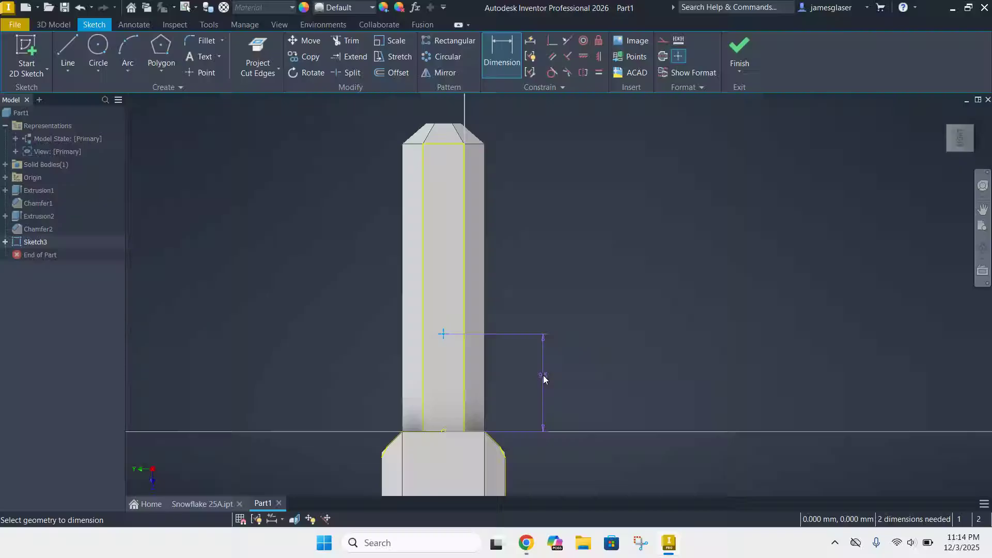
click(543, 375)
key(Return)
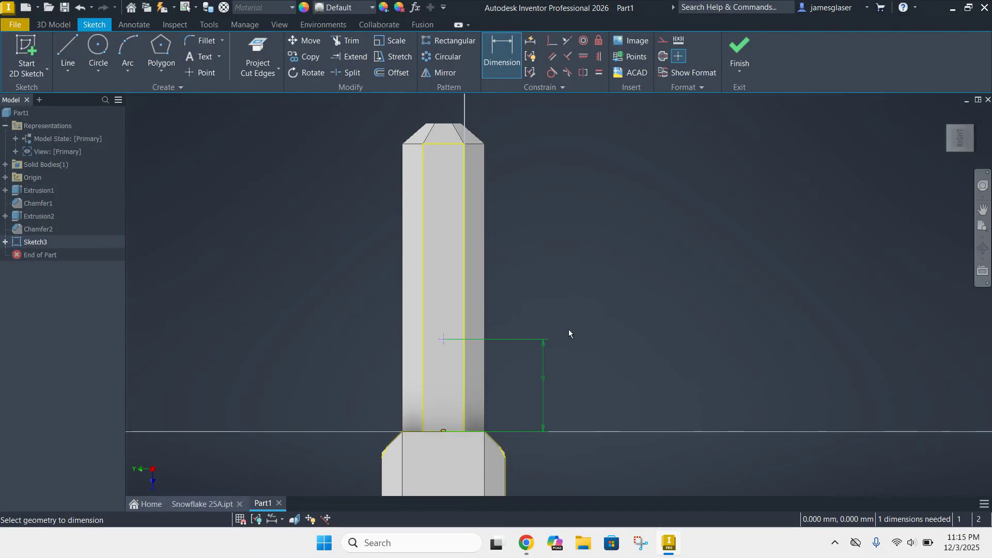
mouse_move(627, 290)
shift+middle_down()
mouse_move(665, 281)
mouse_move(614, 278)
shift+middle_up()
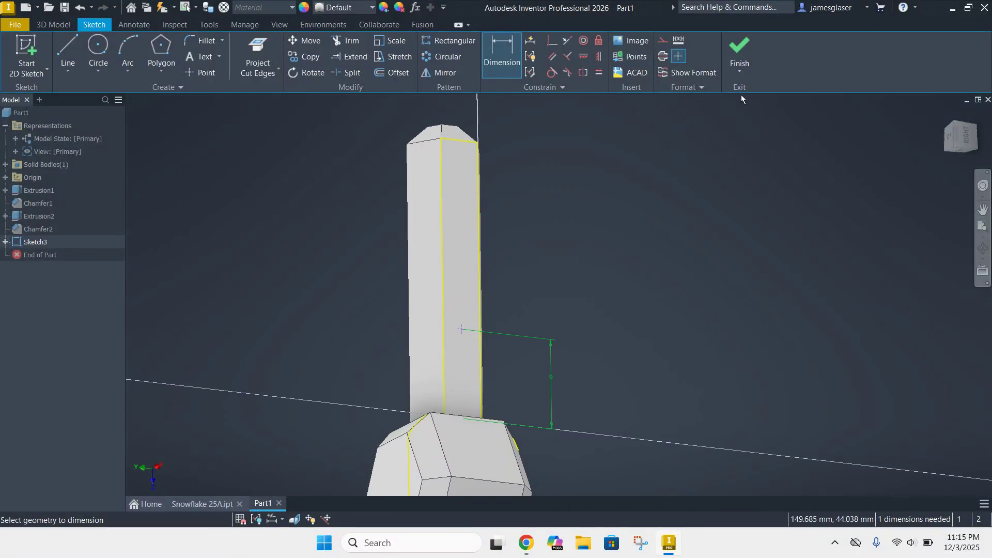
click(740, 52)
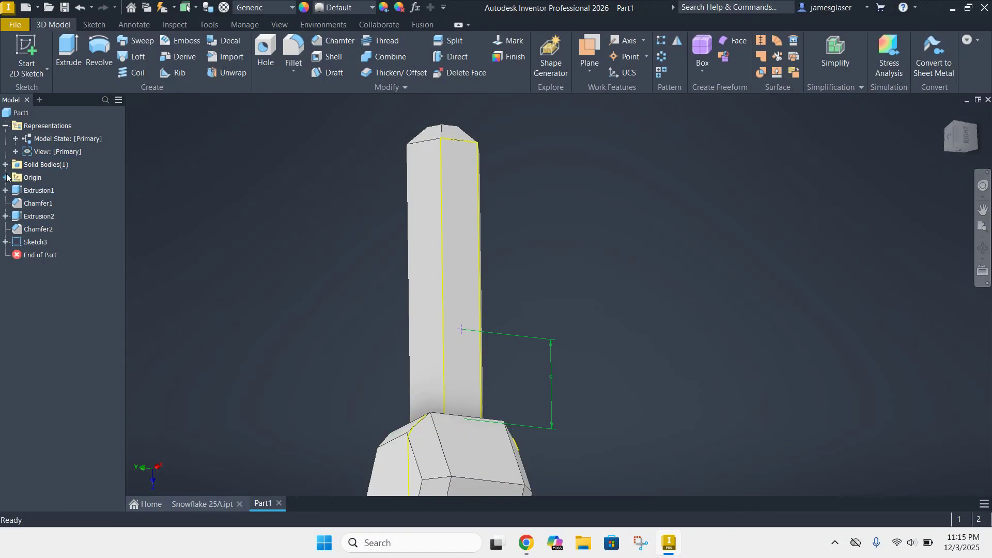
- Expand the model's origin geometry and make the XZ plane visible through the arm
shift+middle_drag(536, 296, 558, 296)
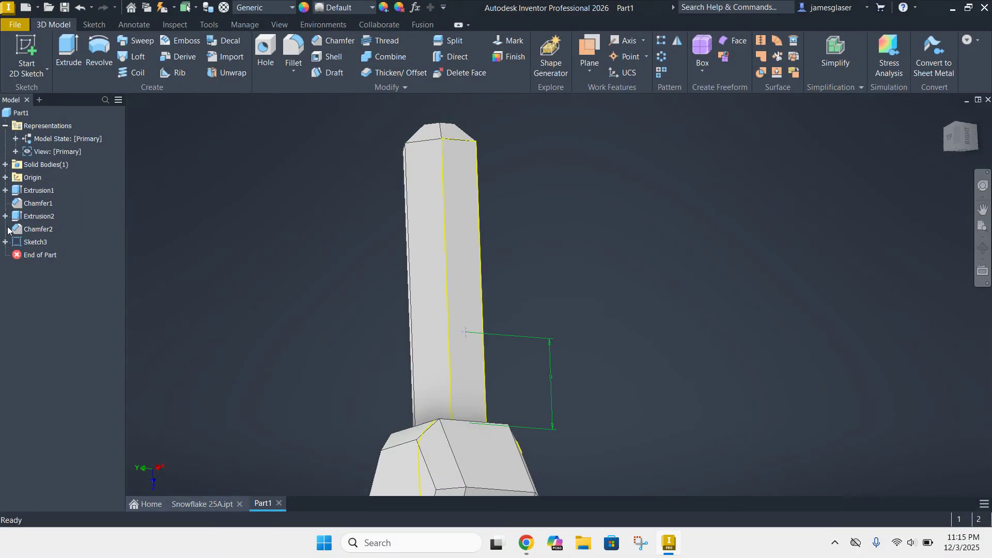
click(5, 178)
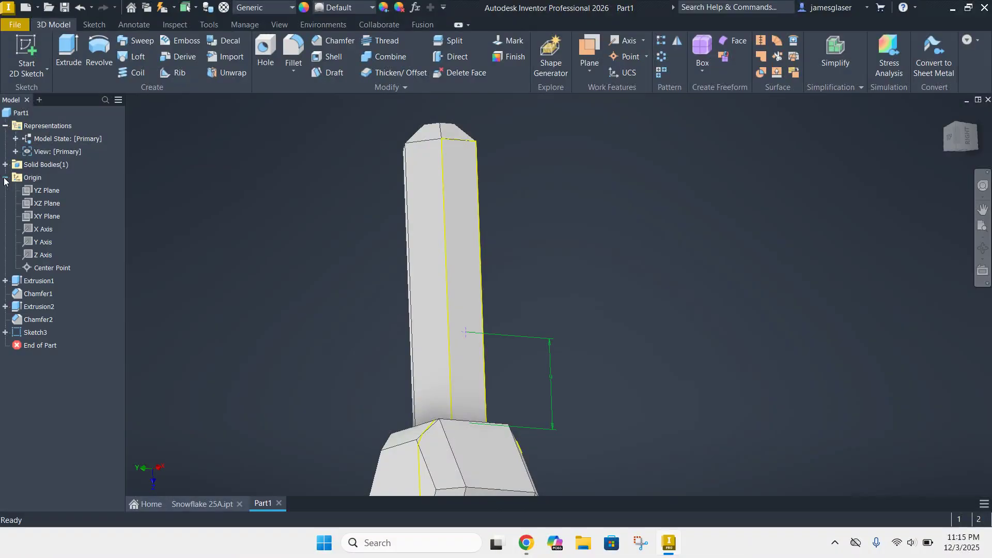
shift+middle_drag(243, 181, 253, 191)
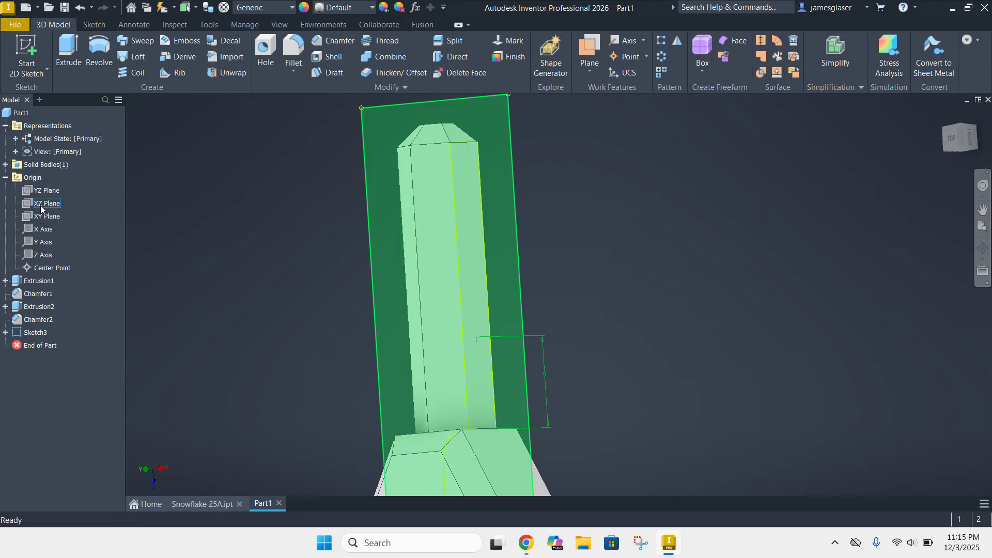
click(41, 207)
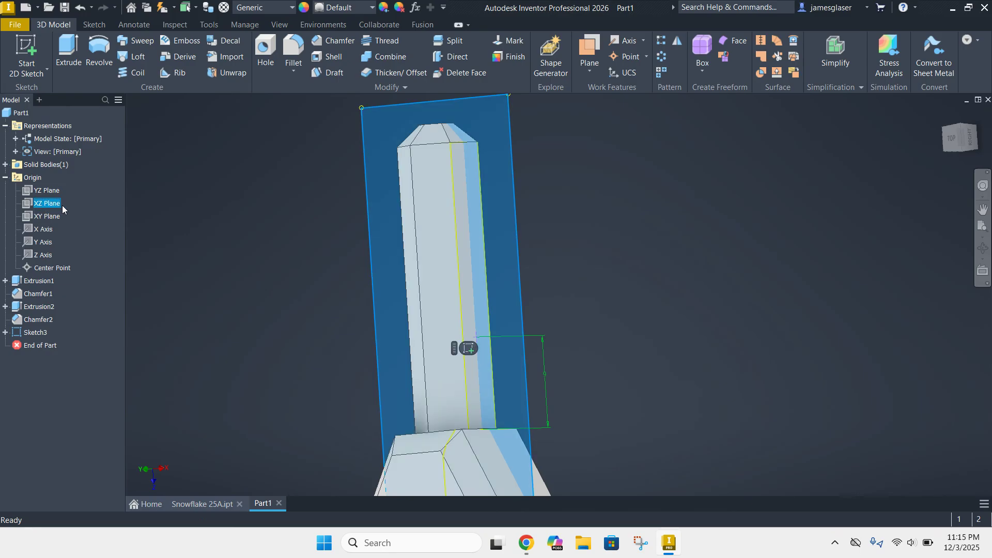
shift+middle_drag(321, 257, 343, 270)
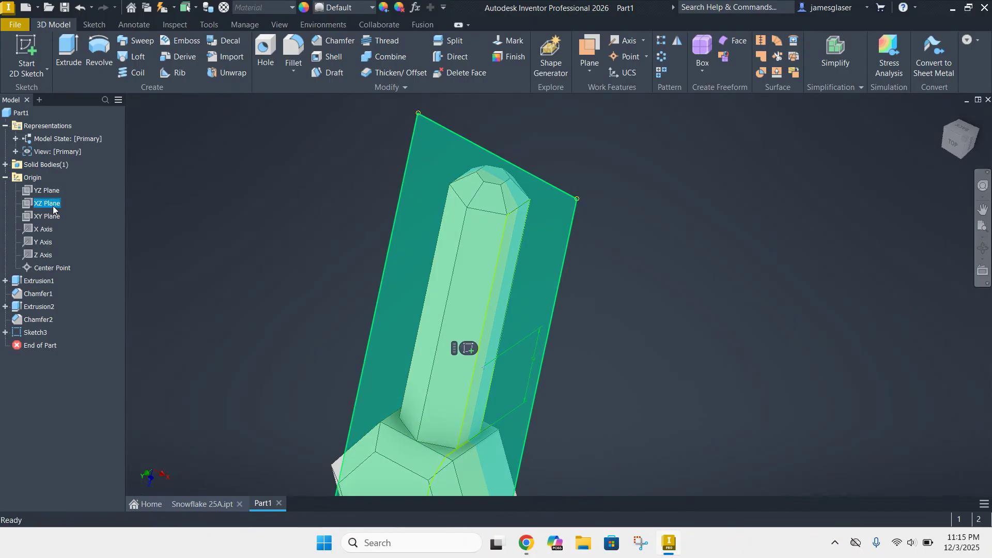
right_click(52, 203)
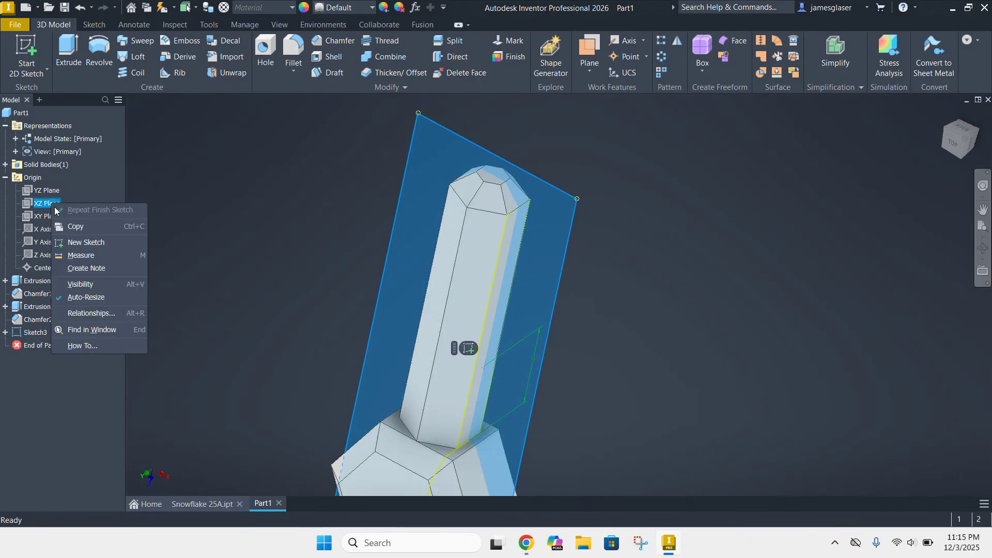
click(85, 284)
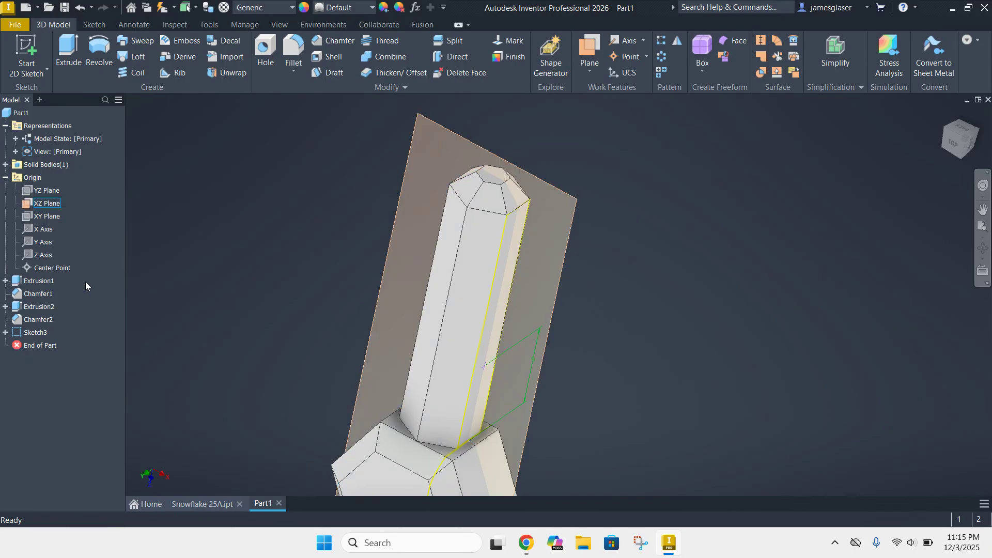
- Start a 2D sketch on the XZ plane that runs lengthwise through the hexagonal arm
shift+middle_drag(749, 190, 768, 176)
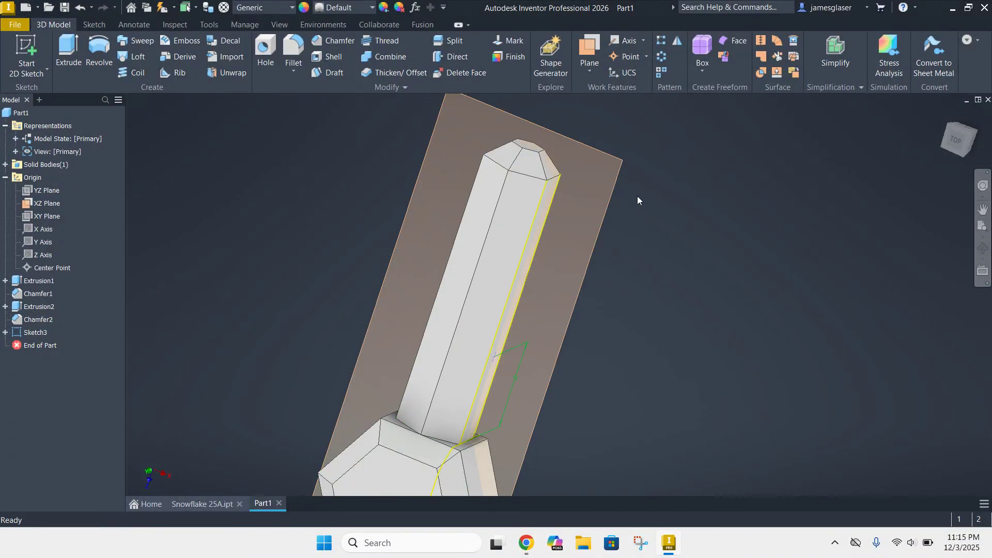
drag(625, 159, 741, 199)
mouse_move(633, 287)
shift+middle_down()
mouse_move(708, 343)
mouse_move(688, 324)
mouse_move(698, 339)
mouse_move(671, 329)
shift+middle_up()
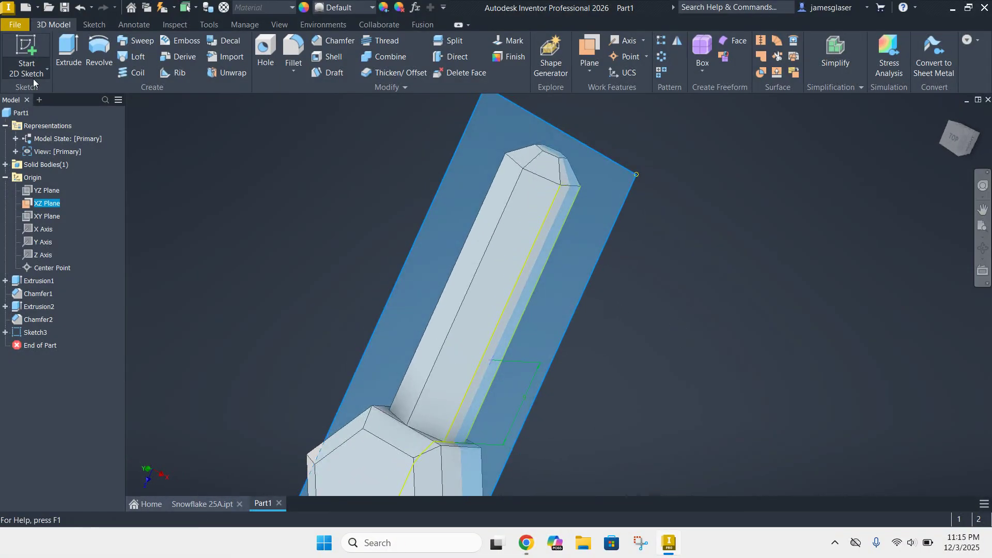
click(18, 46)
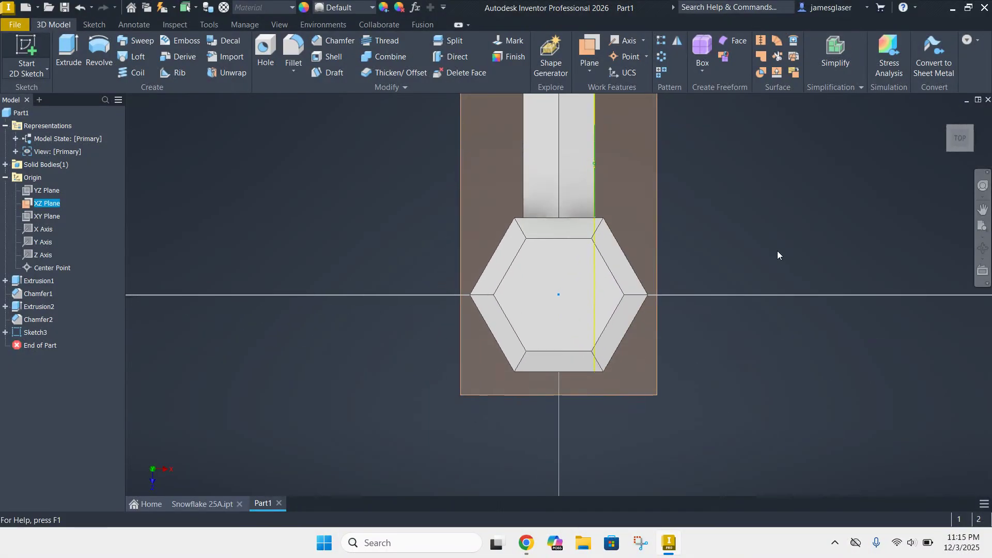
middle_drag(797, 224, 646, 433)
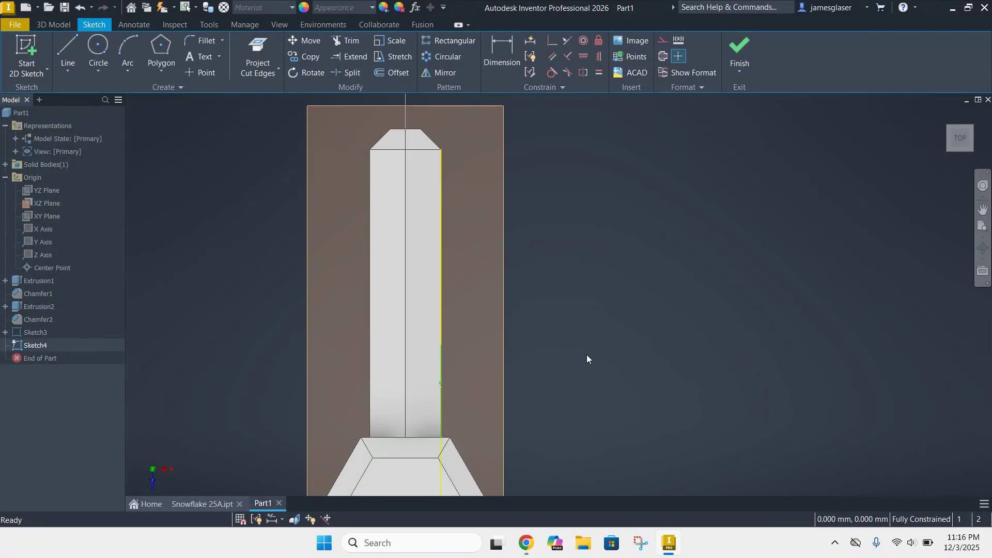
shift+middle_drag(640, 319, 595, 321)
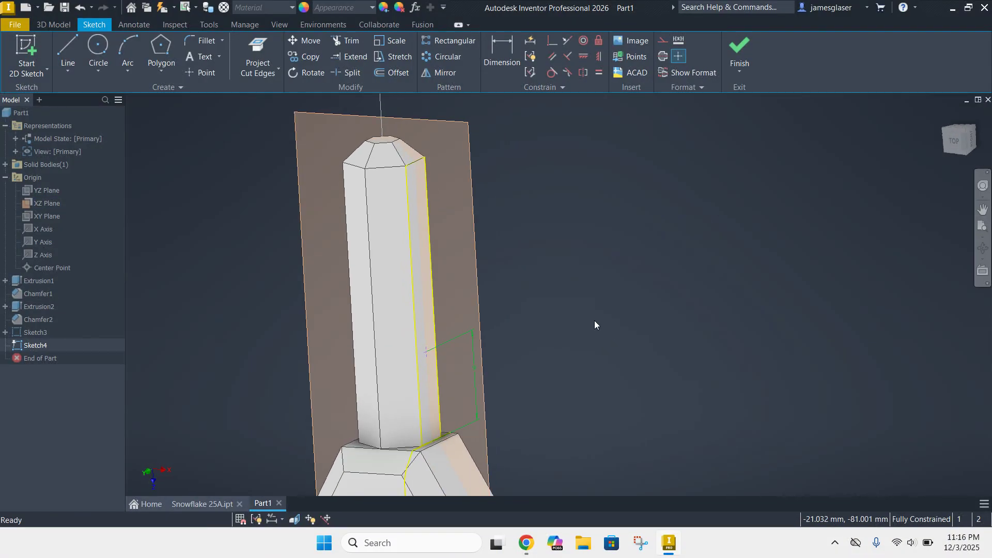
- Project the part's cut edges into the sketch and start Project Geometry near the sketch point on the arm's side face
click(263, 50)
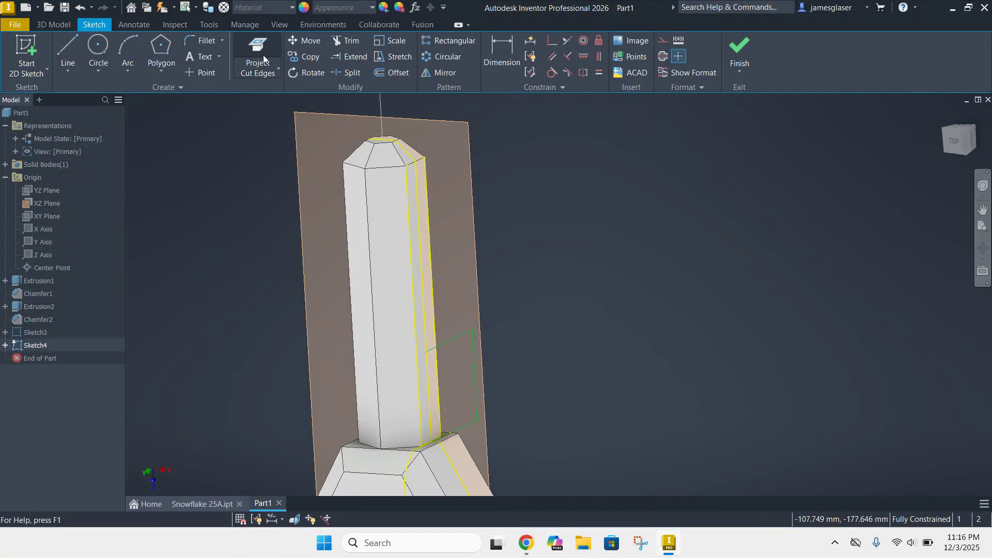
click(275, 69)
click(268, 97)
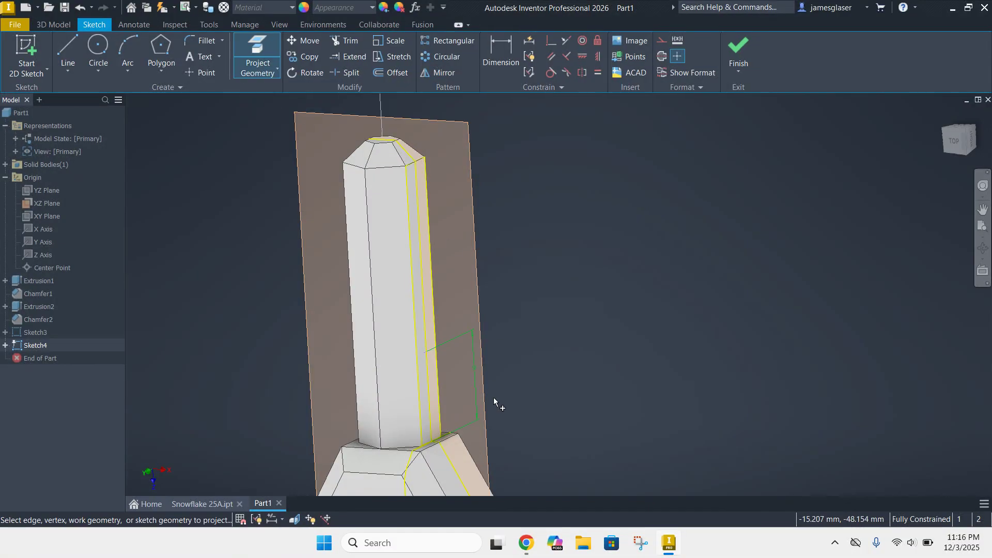
scroll(448, 367, up, 5)
scroll(448, 367, up, 3)
scroll(299, 268, down, 5)
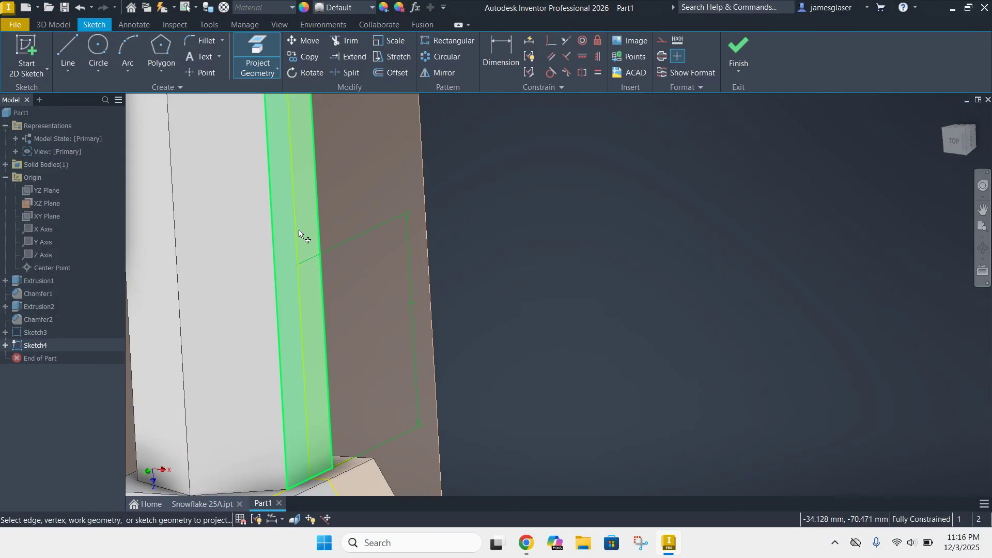
scroll(566, 262, down, 3)
mouse_move(584, 240)
shift+middle_down()
mouse_move(631, 255)
mouse_move(611, 260)
shift+middle_up()
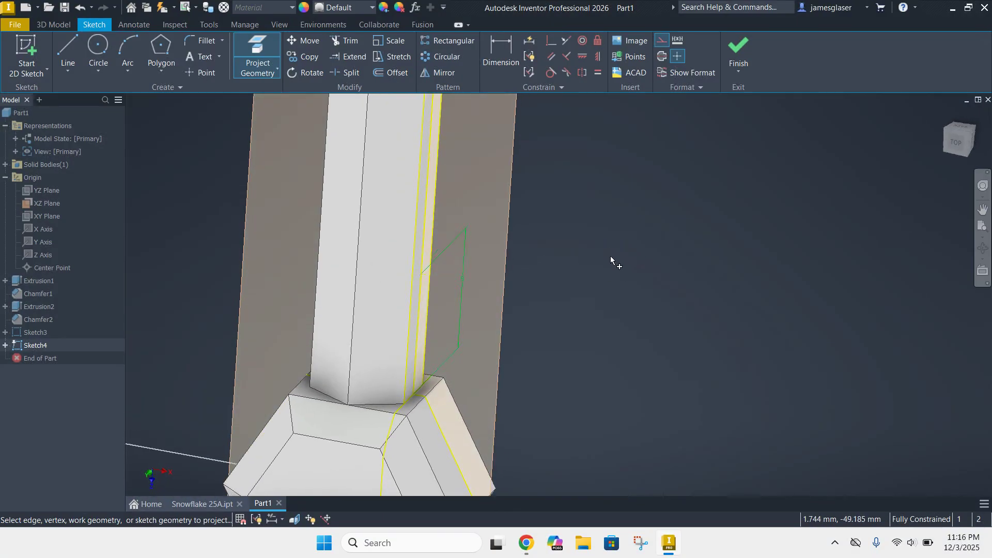
- Draw a slanted line about 25 mm long from the sketch point outward and toward the arm's tip
click(72, 49)
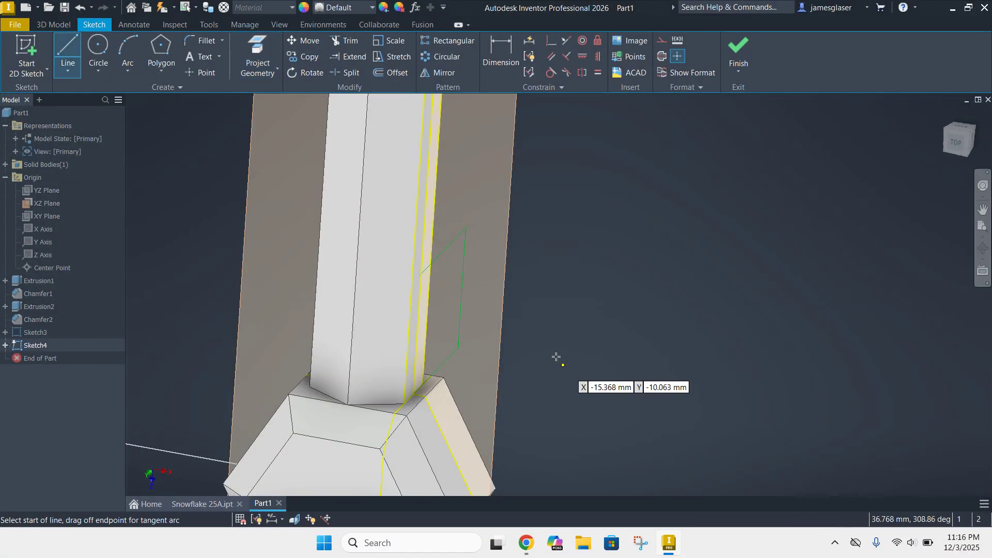
mouse_move(548, 267)
shift+middle_down()
mouse_move(581, 271)
mouse_move(552, 284)
shift+middle_up()
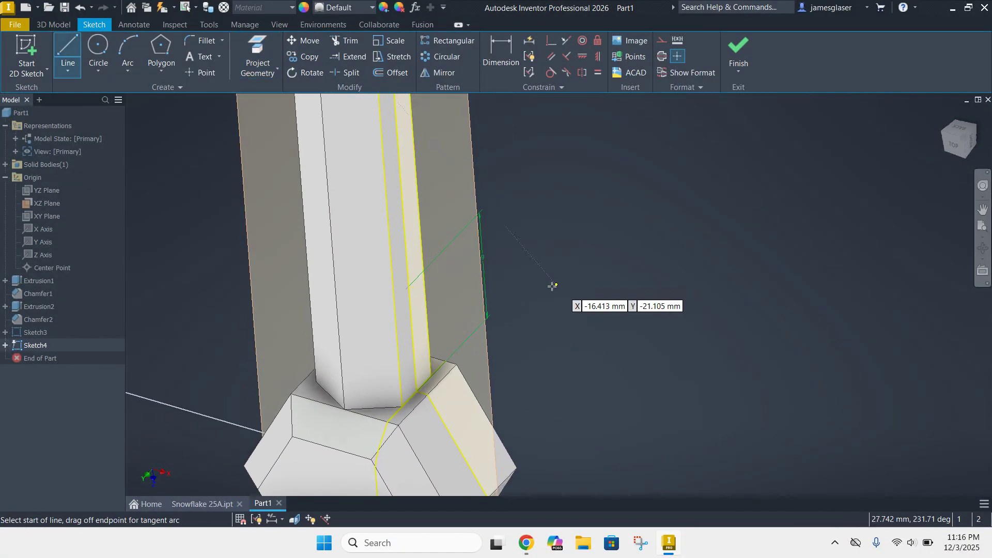
click(410, 288)
middle_drag(616, 236, 579, 290)
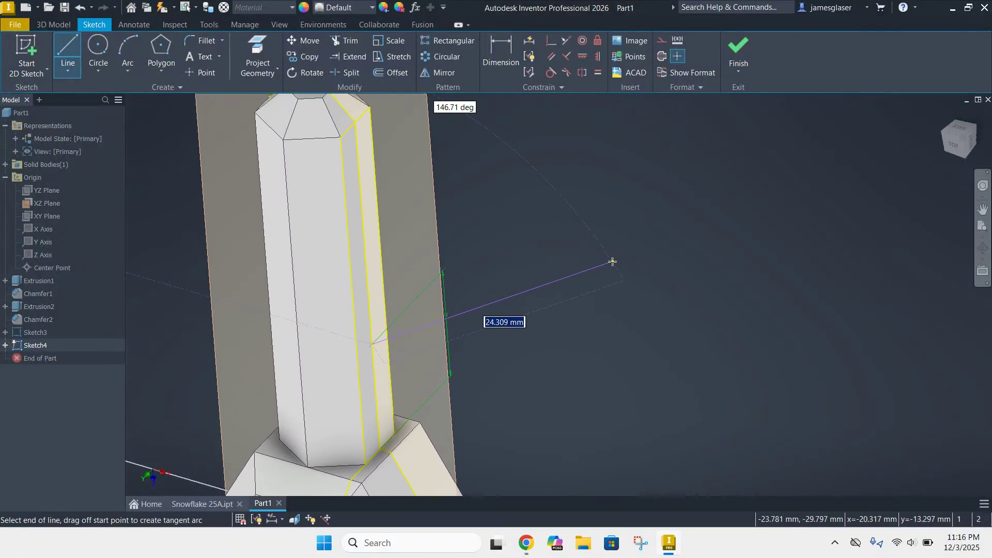
click(615, 253)
key(Escape)
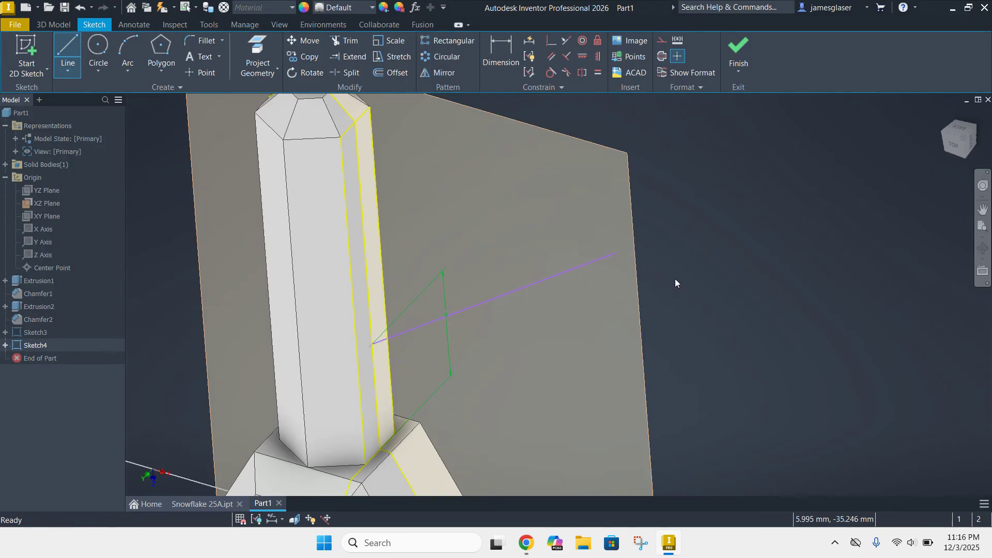
- Dimension the angle between the slanted line and the upper part of the arm's projected side edge
shift+middle_drag(724, 386, 763, 364)
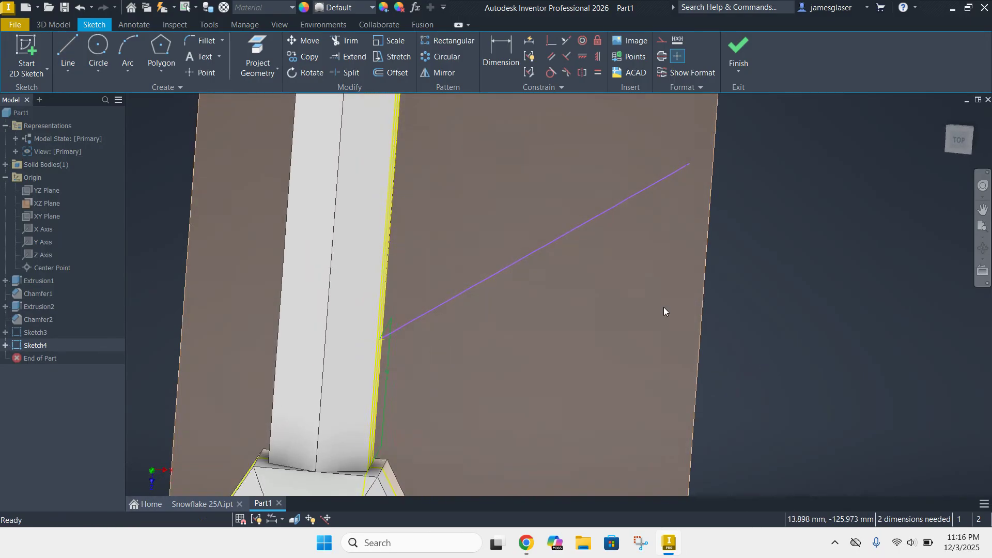
scroll(623, 282, down, 3)
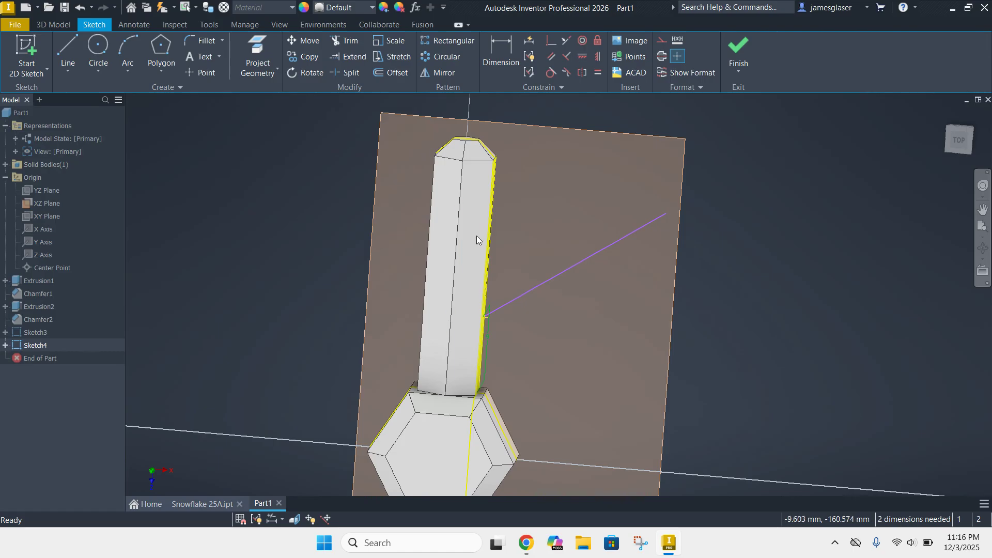
click(504, 52)
click(562, 276)
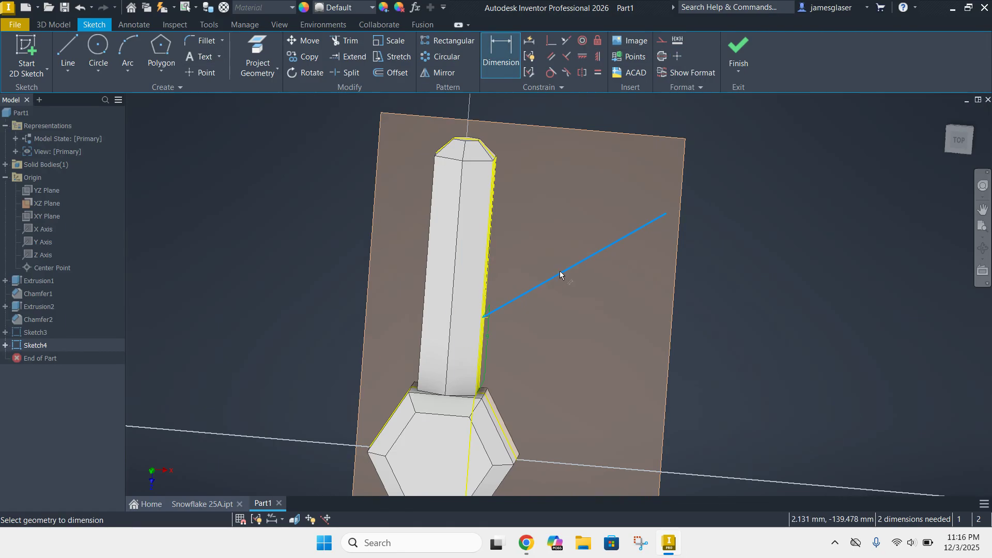
click(490, 251)
click(514, 271)
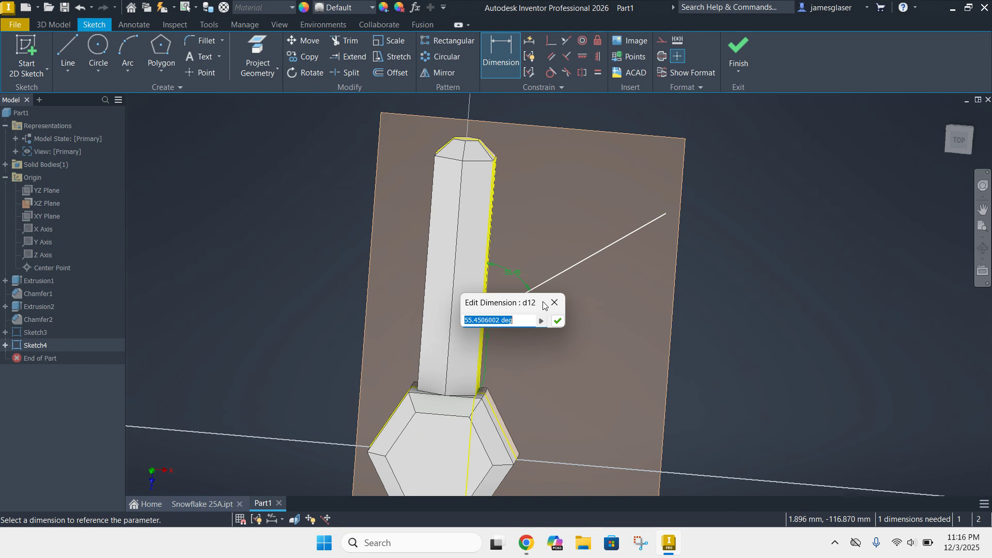
key(BackSpace)
key(Return)
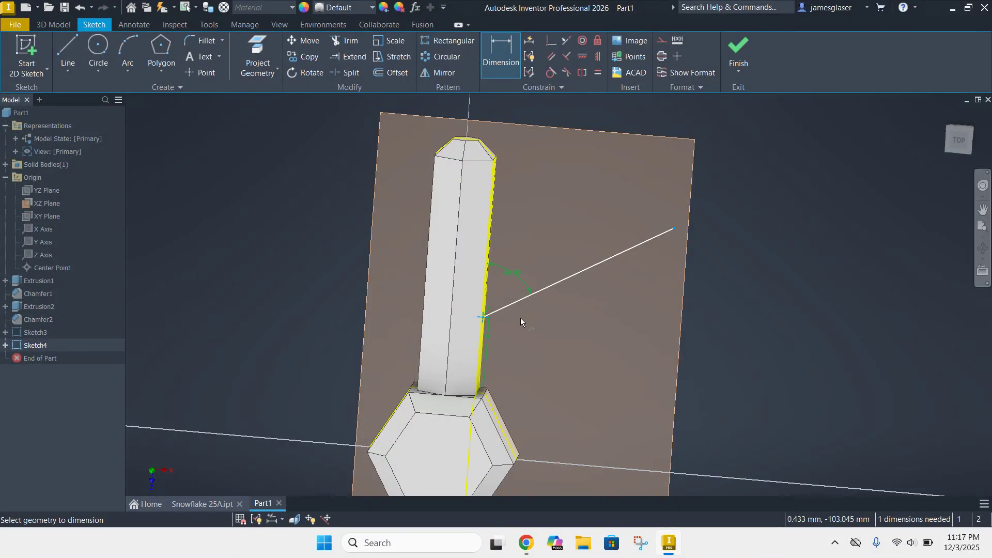
click(523, 298)
click(503, 47)
key(Escape)
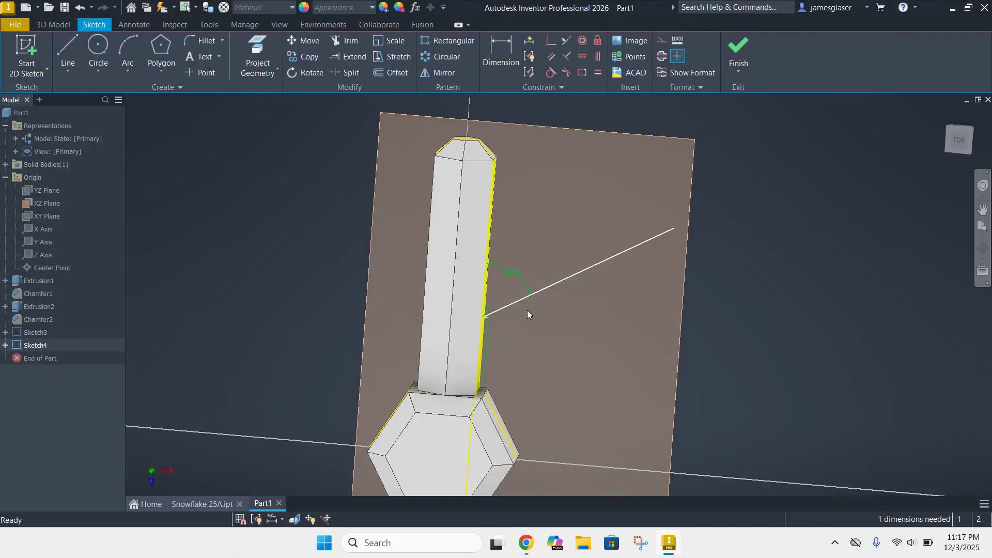
- Dimension the slanted line's length and set it to 21 mm
click(501, 51)
click(575, 276)
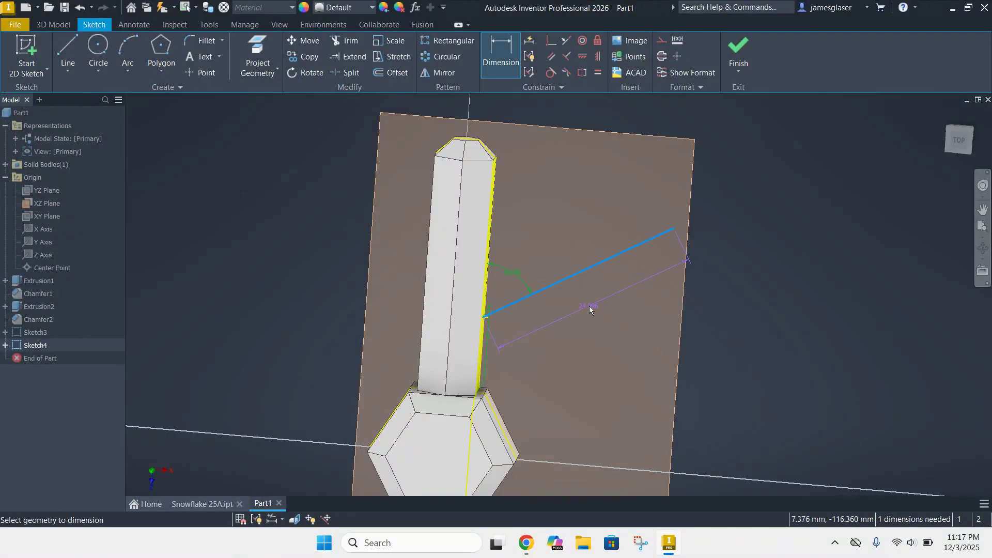
click(588, 308)
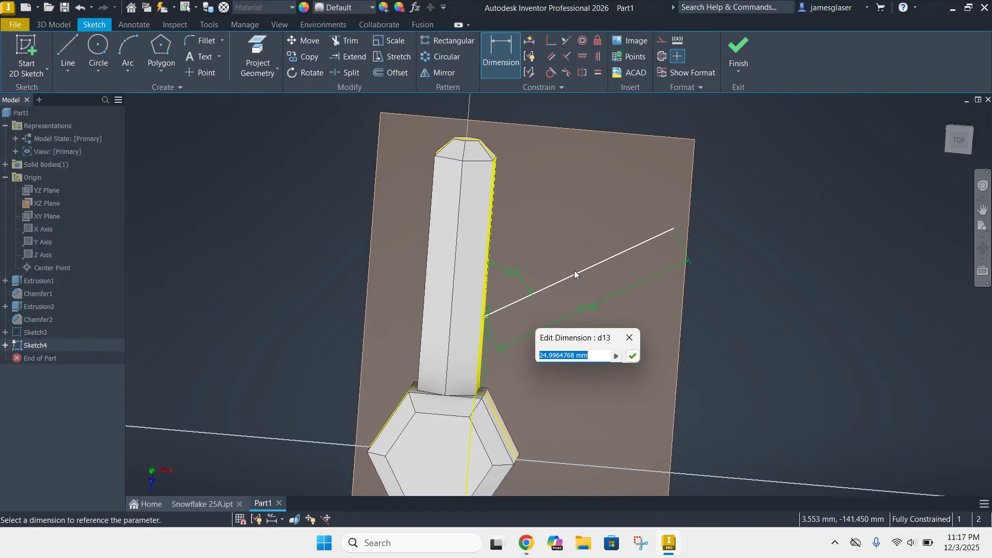
scroll(611, 316, down, 2)
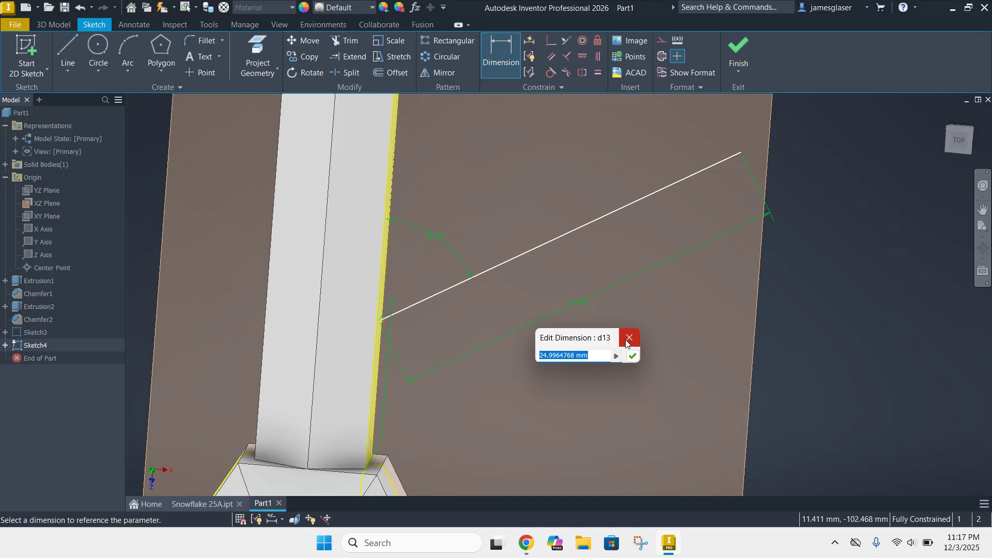
text(21)
key(Return)
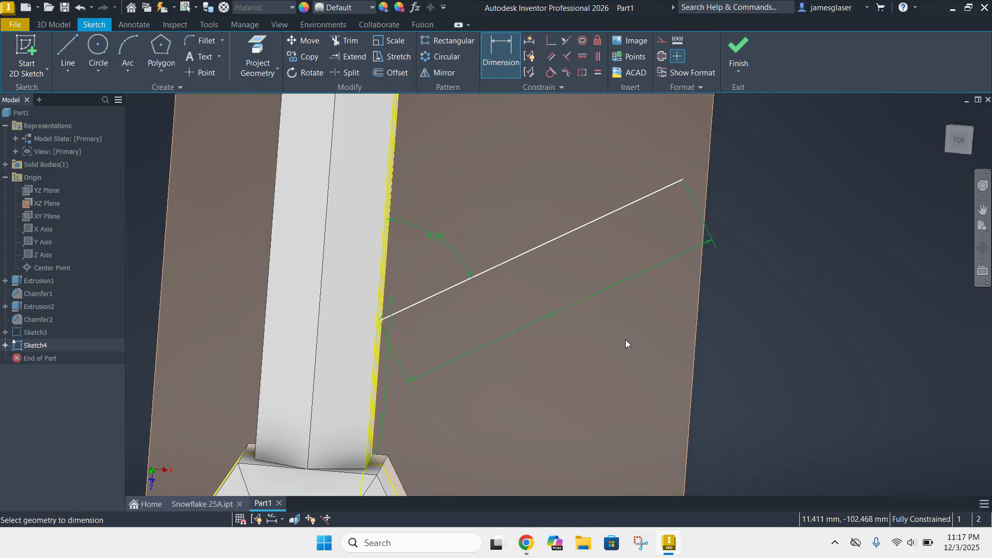
scroll(644, 330, up, 3)
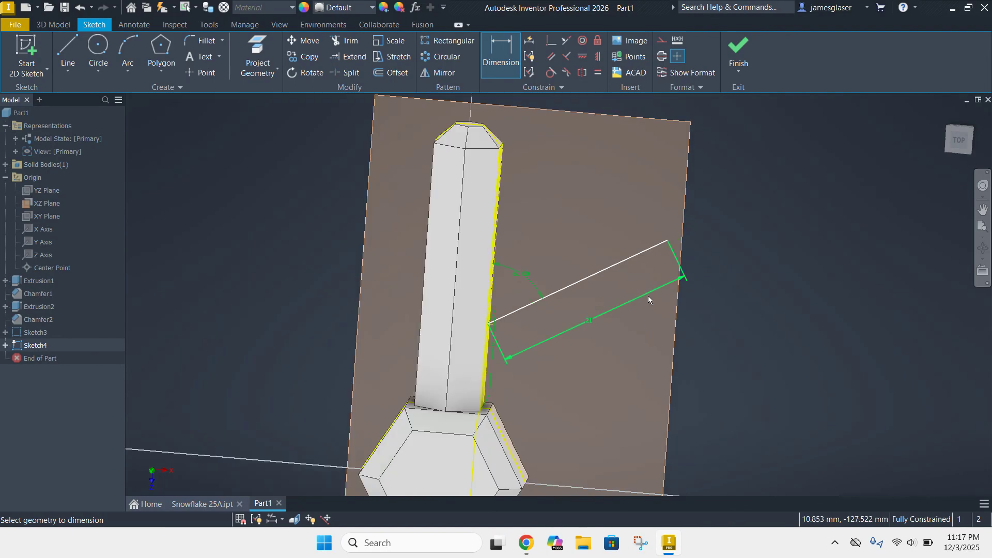
- Place a sketch point on the slanted line's outer end and finish the sketch
mouse_move(769, 337)
shift+middle_down()
mouse_move(773, 317)
mouse_move(785, 330)
shift+middle_up()
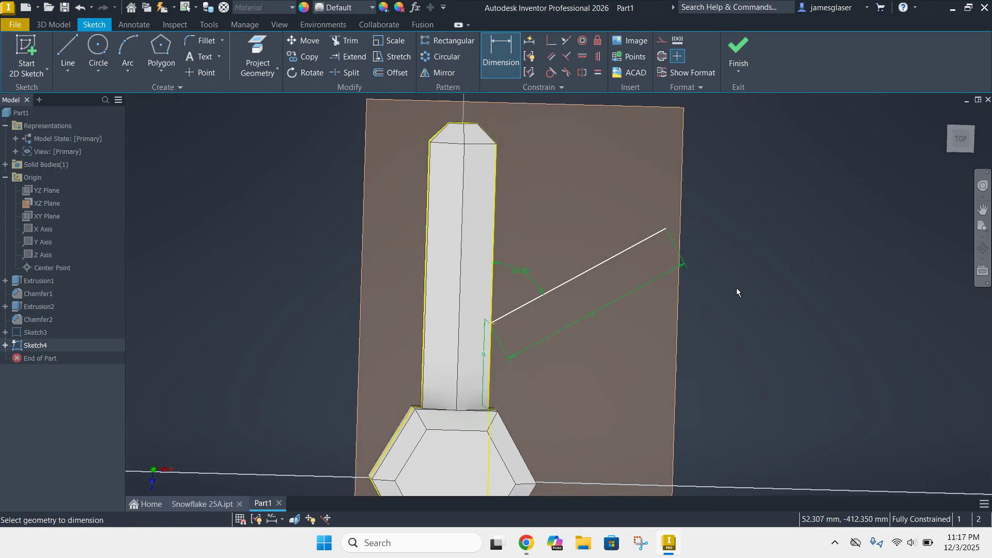
shift+middle_drag(802, 237, 773, 233)
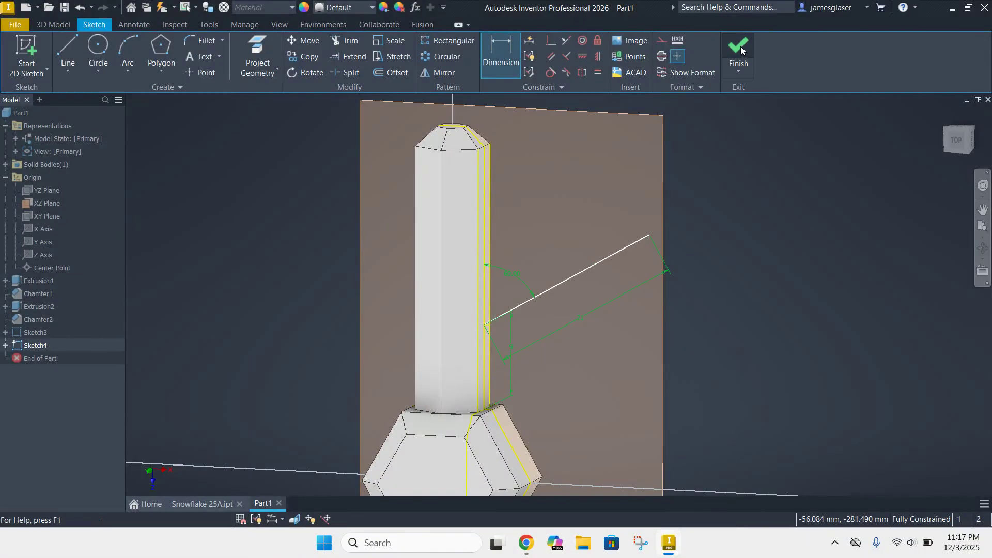
click(204, 72)
click(649, 235)
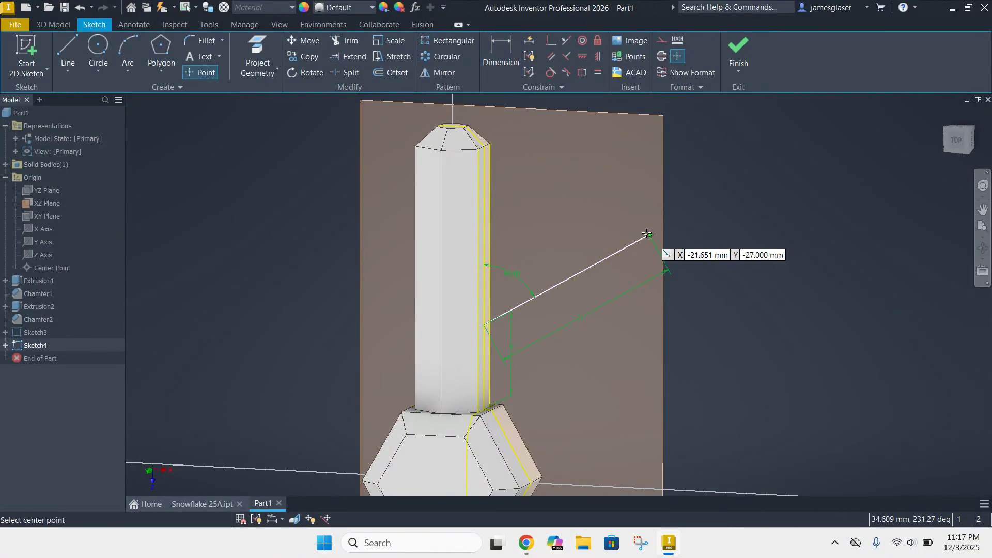
click(743, 48)
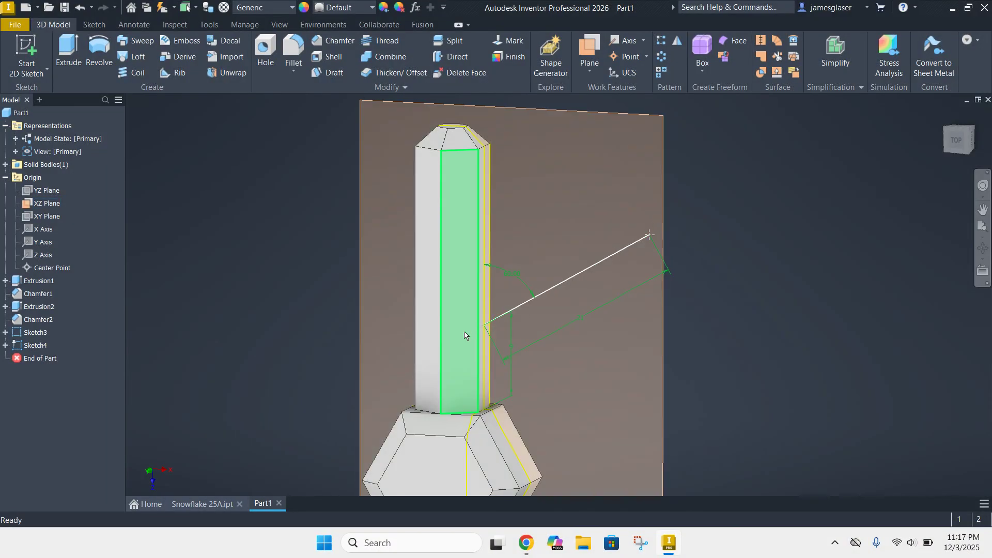
- Hide the XZ plane and create a work plane normal to the slanted line through its outer end point
right_click(46, 206)
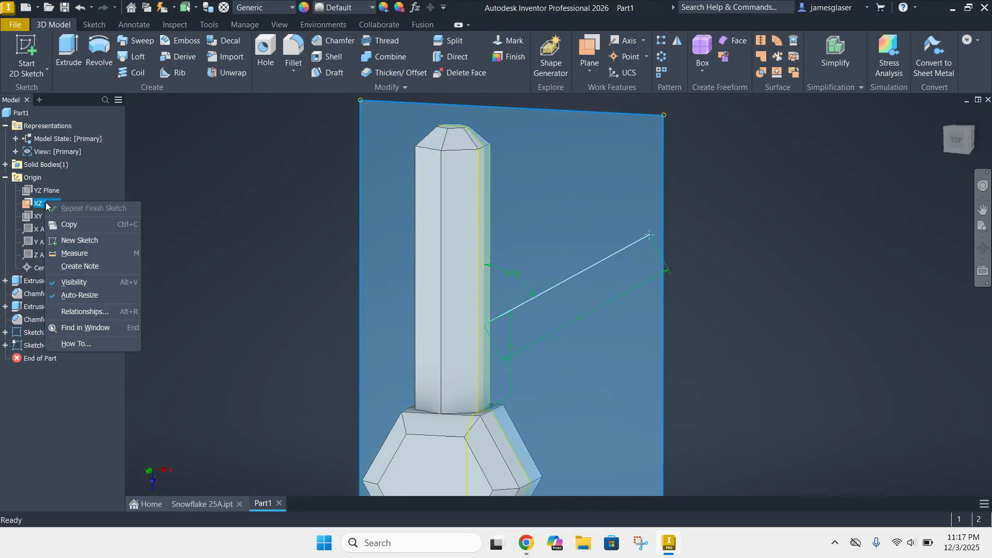
click(76, 281)
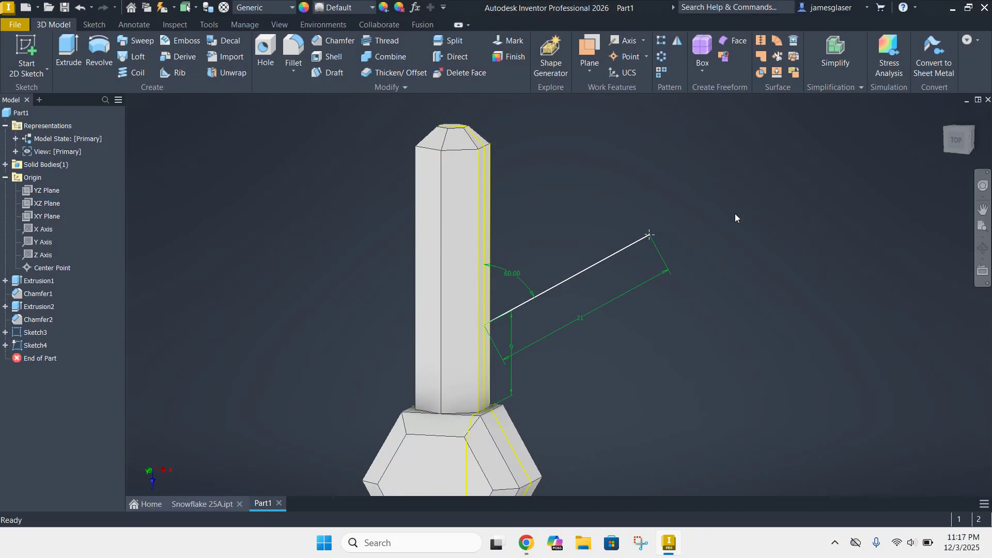
mouse_move(751, 206)
shift+middle_down()
mouse_move(730, 213)
mouse_move(616, 114)
shift+middle_up()
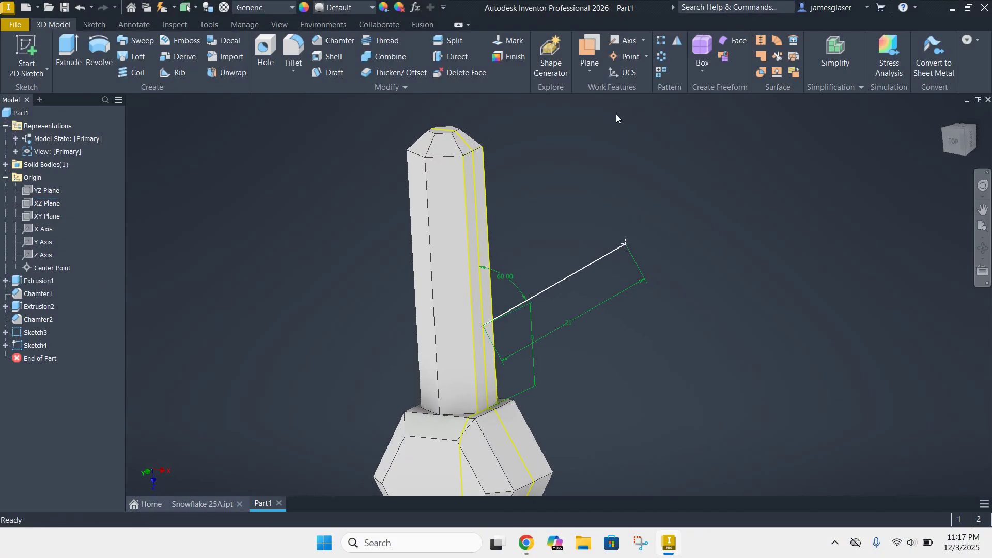
click(590, 69)
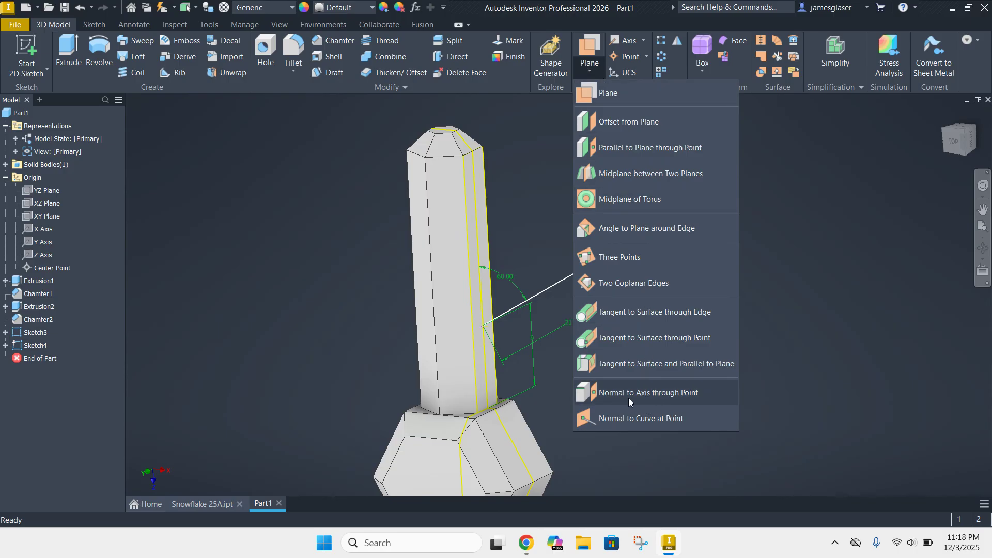
click(664, 393)
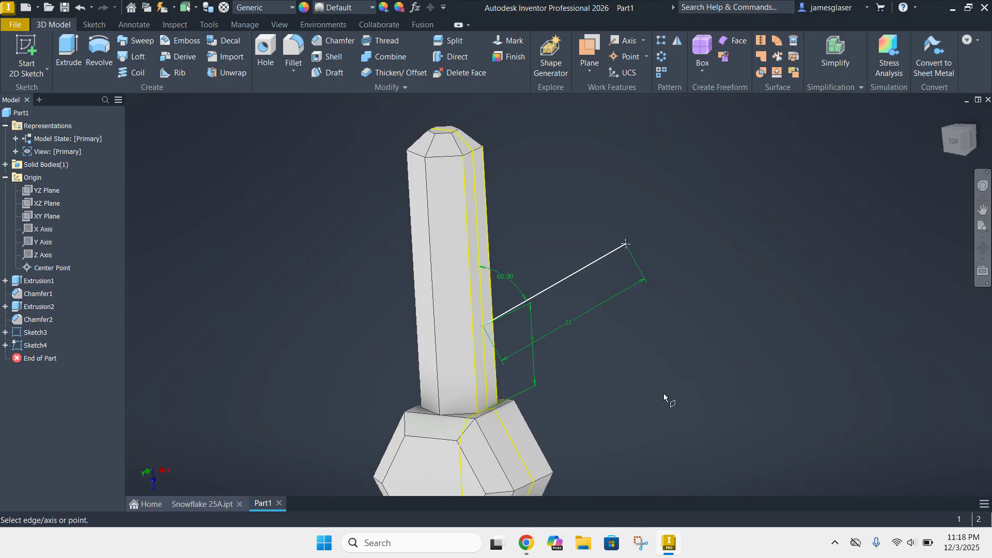
click(626, 244)
click(610, 259)
- Start a 2D sketch on the new work plane at the slanted line's outer end
mouse_move(758, 334)
shift+middle_down()
mouse_move(771, 339)
mouse_move(791, 314)
mouse_move(784, 328)
mouse_move(780, 321)
shift+middle_up()
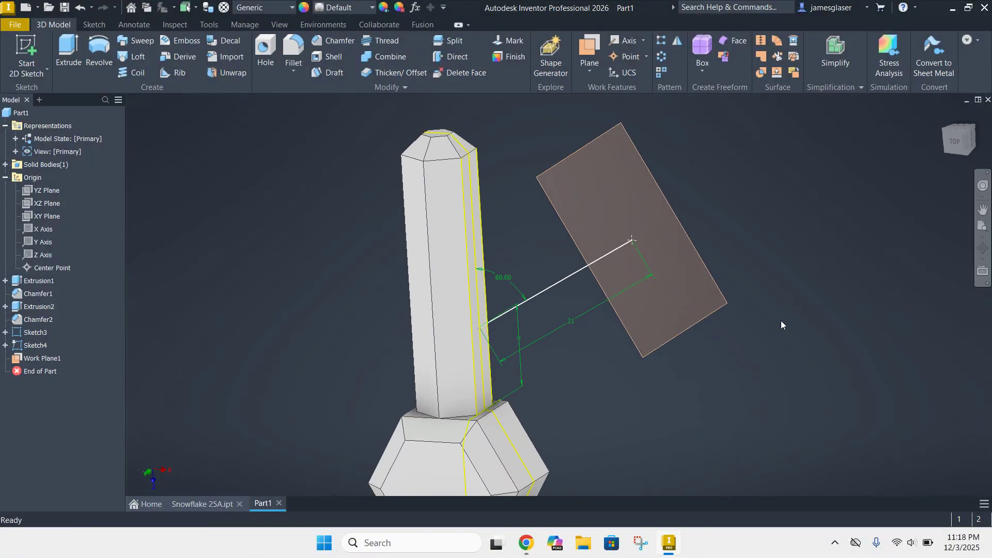
click(23, 50)
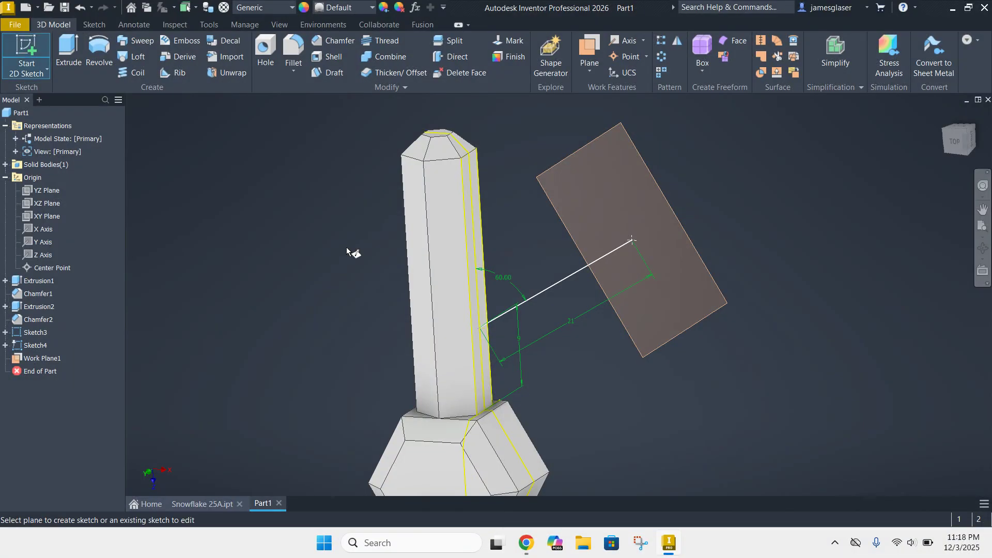
click(573, 157)
middle_drag(416, 159, 305, 243)
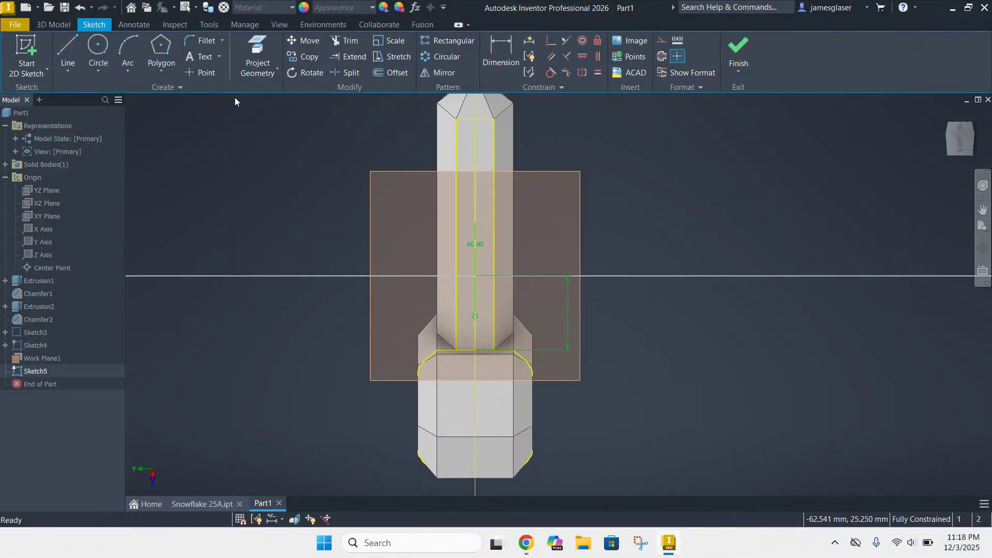
- Project the two long edges of the arm's side face into the sketch
click(254, 72)
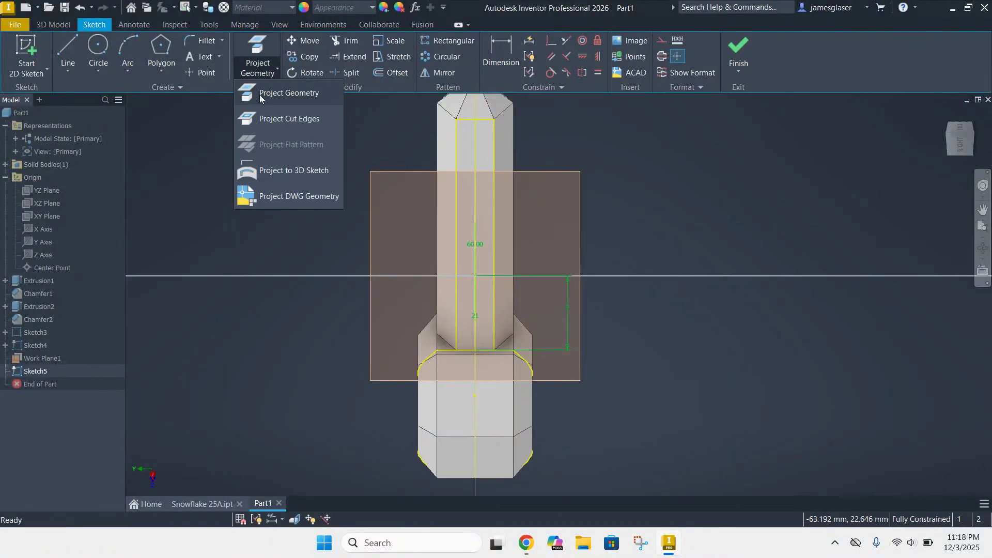
click(262, 92)
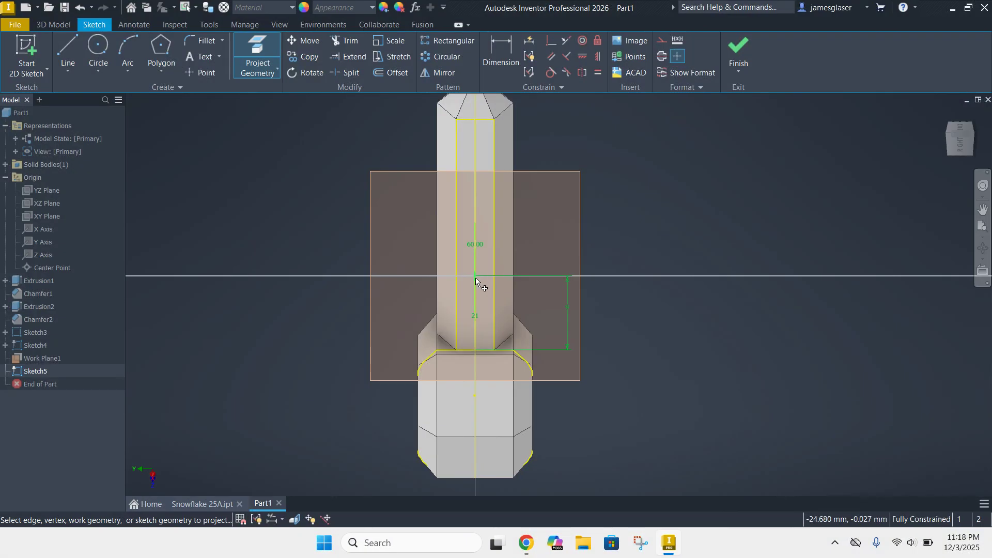
shift+middle_drag(703, 259, 735, 257)
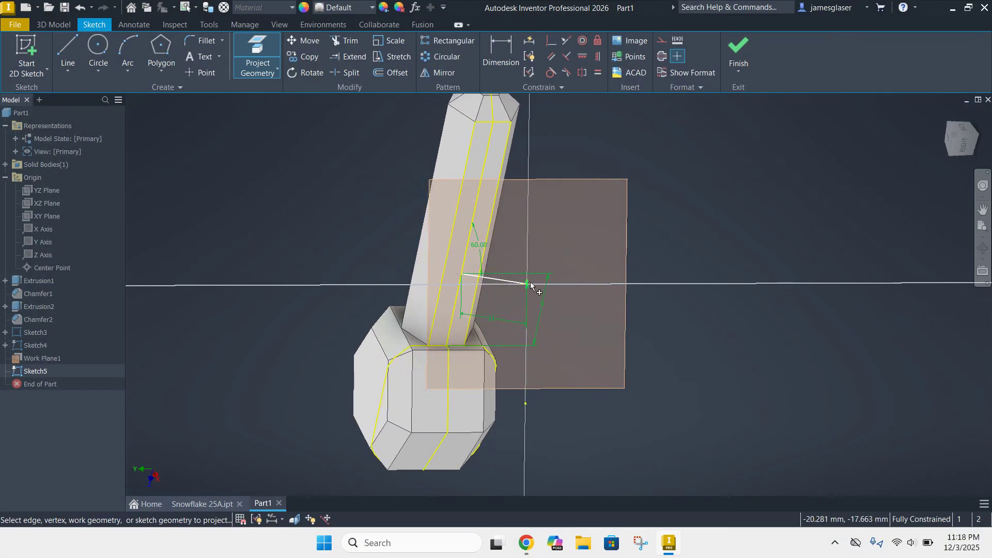
mouse_move(741, 247)
shift+middle_down()
mouse_move(718, 240)
mouse_move(721, 252)
shift+middle_up()
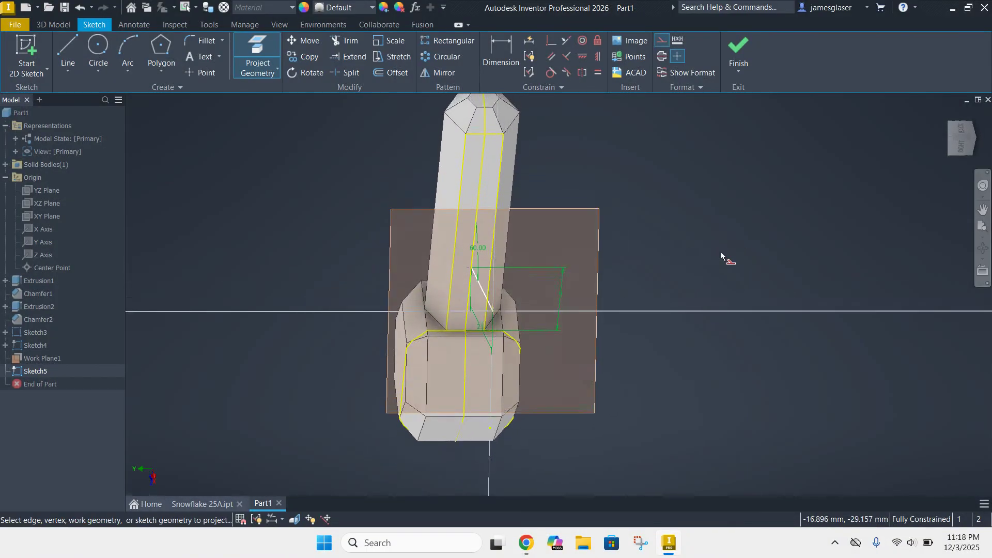
click(469, 281)
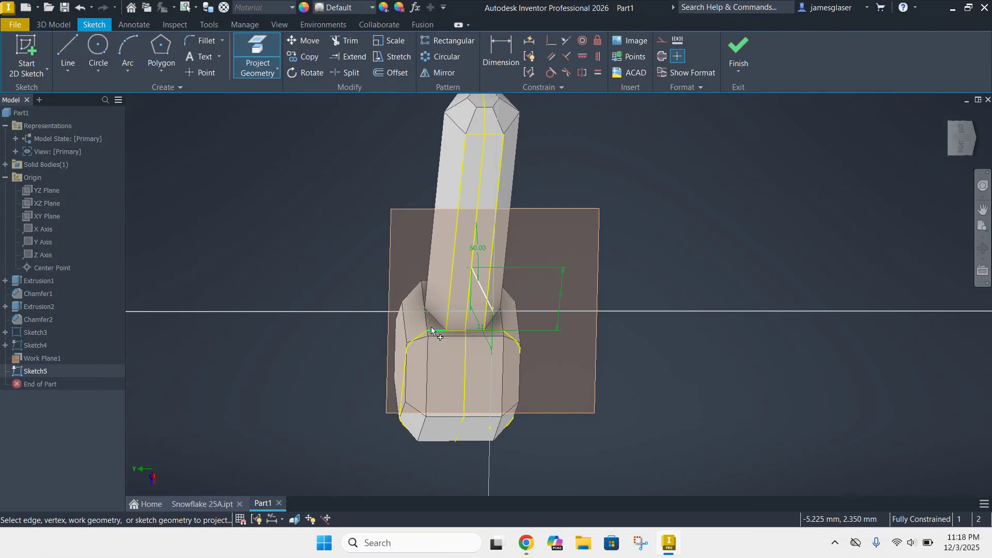
shift+middle_drag(682, 287, 678, 272)
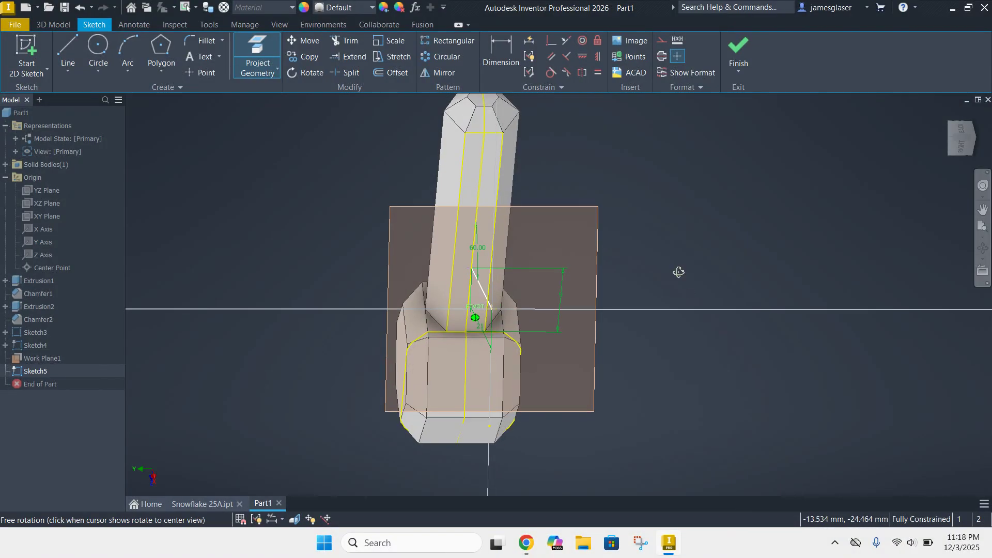
click(452, 249)
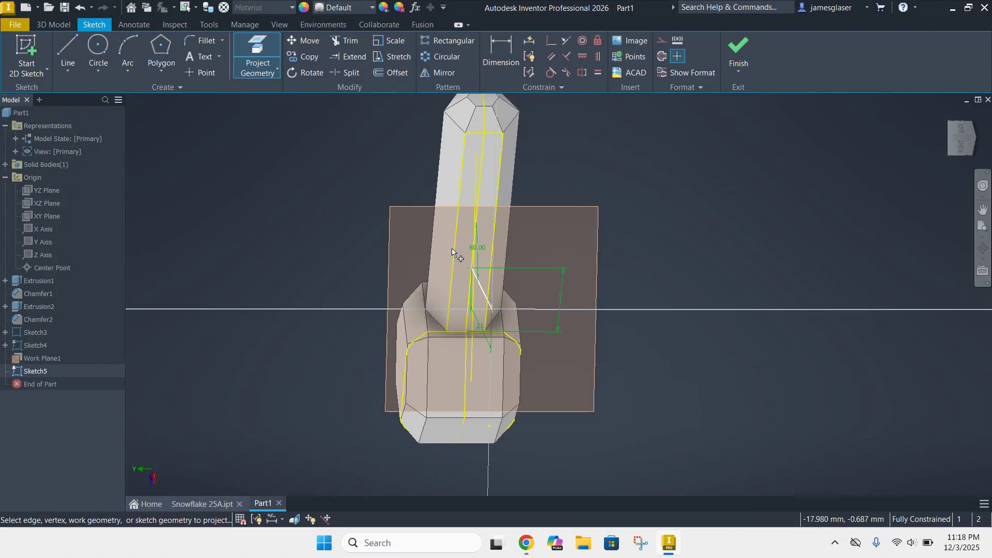
click(492, 247)
mouse_move(626, 252)
shift+middle_down()
mouse_move(620, 244)
mouse_move(651, 230)
mouse_move(678, 235)
mouse_move(667, 236)
shift+middle_up()
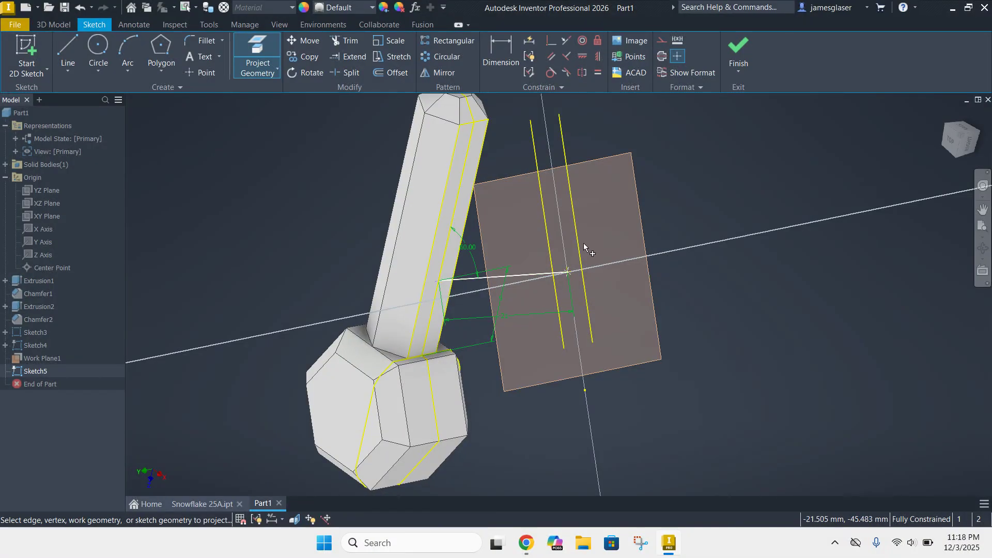
- Draw a 6-sided polygon centred on the slanted line's end point with a corner on a projected edge line, and finish the sketch
scroll(731, 290, up, 3)
mouse_move(731, 290)
shift+middle_down()
mouse_move(725, 297)
mouse_move(735, 301)
shift+middle_up()
scroll(736, 301, down, 1)
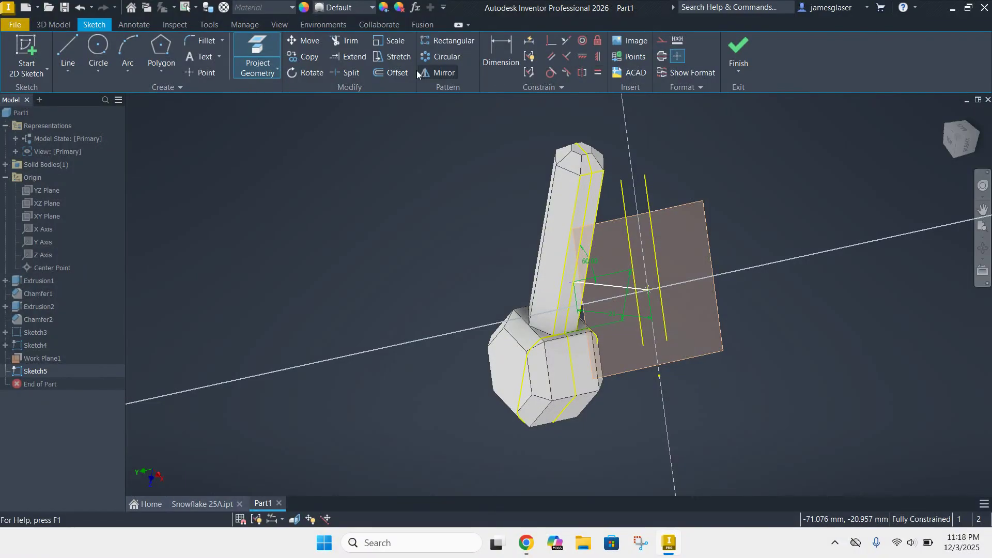
click(161, 73)
click(192, 339)
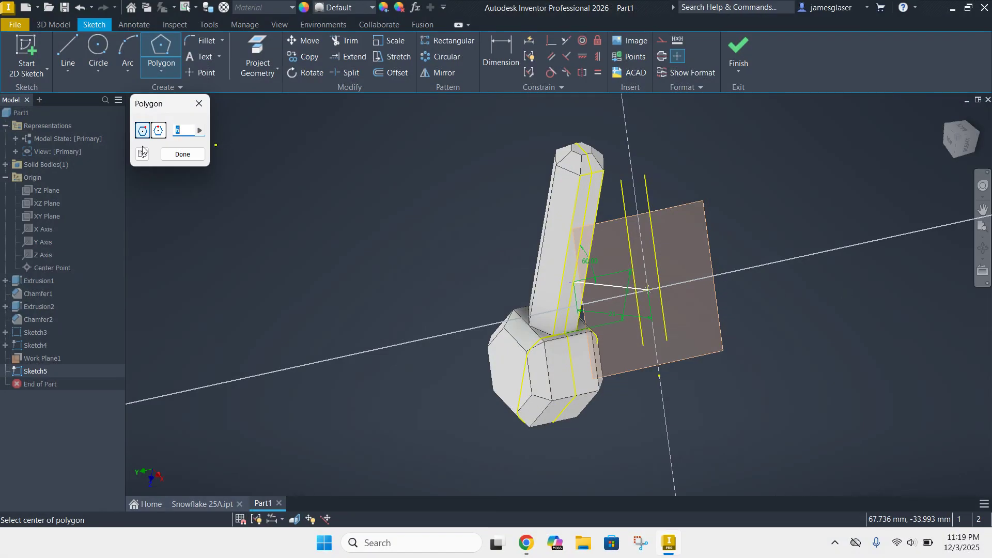
scroll(649, 292, up, 3)
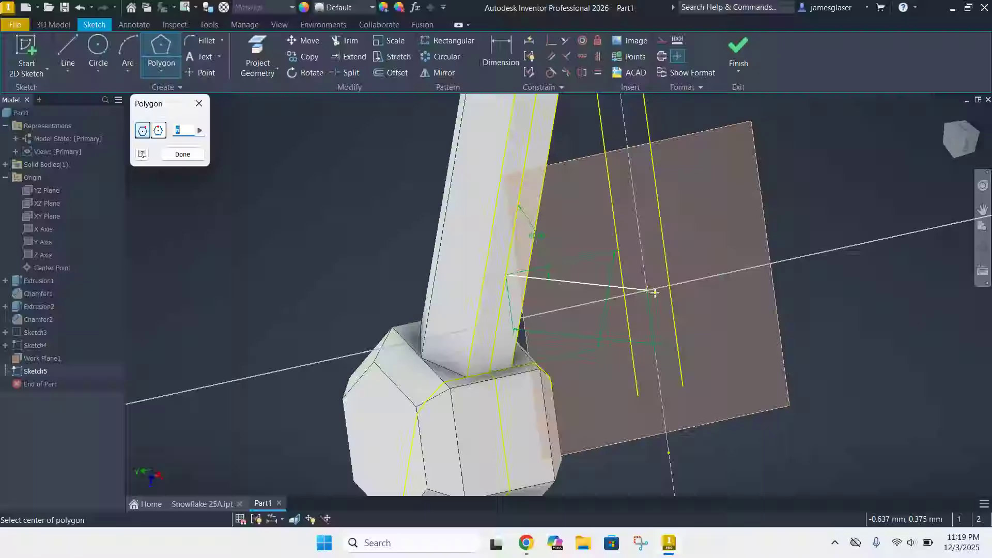
scroll(649, 293, up, 5)
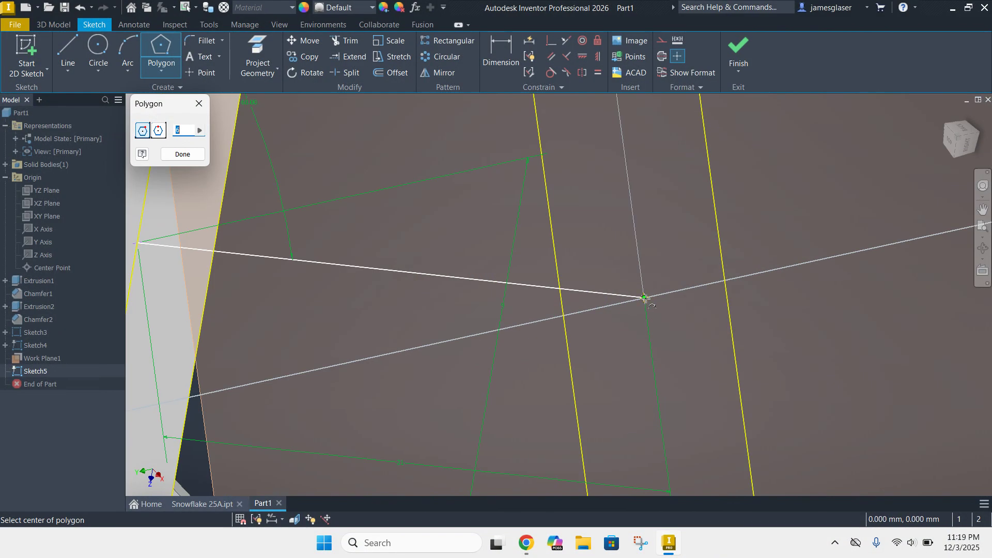
click(645, 298)
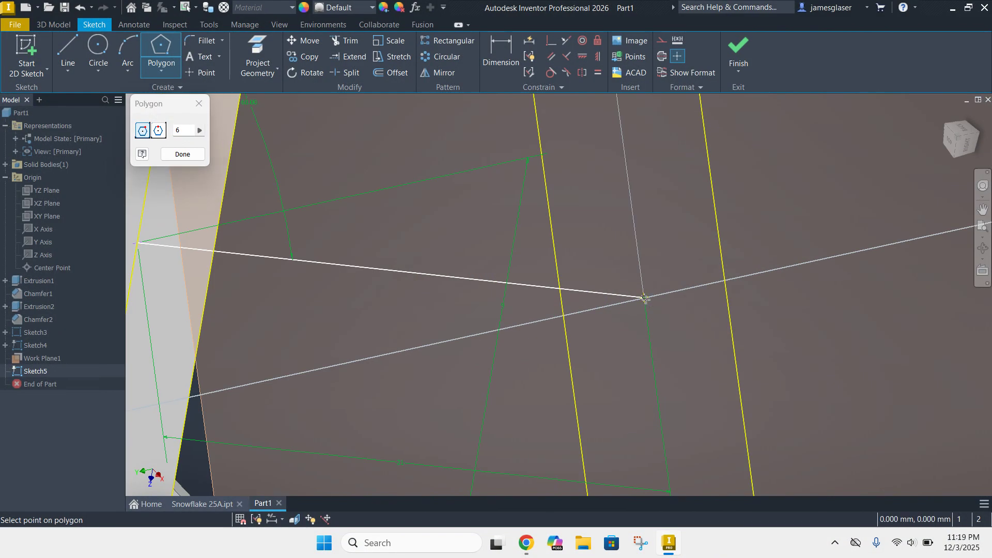
click(562, 316)
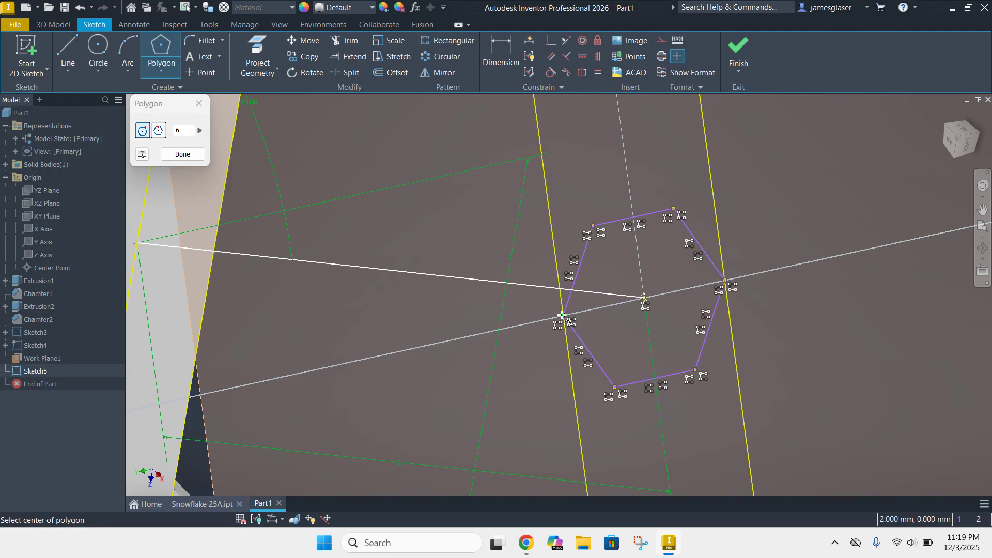
scroll(633, 284, down, 3)
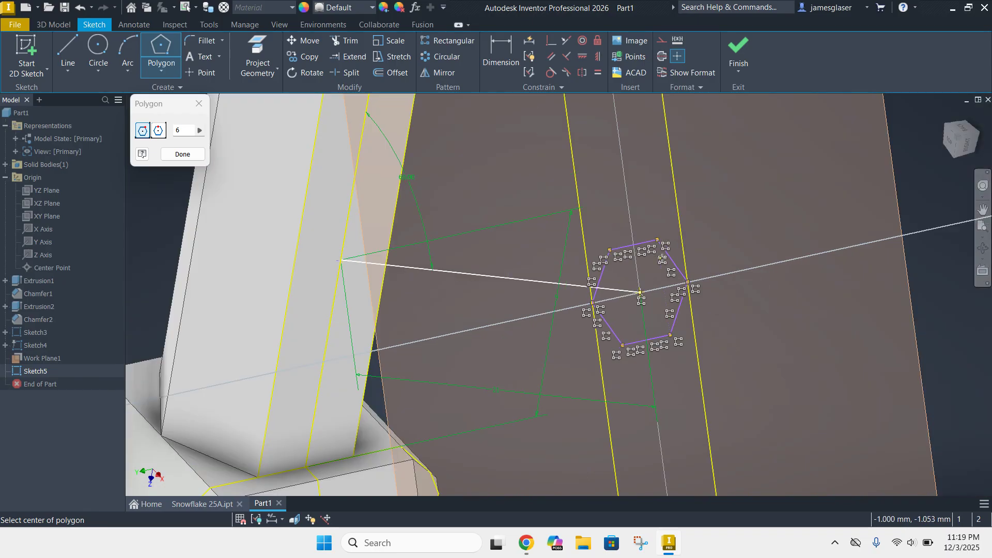
click(739, 52)
- Extrude the hexagon profile in the flipped direction along the slanted line, up to the side face of the arm
mouse_move(517, 254)
shift+middle_down()
mouse_move(541, 242)
mouse_move(566, 261)
shift+middle_up()
scroll(566, 261, down, 2)
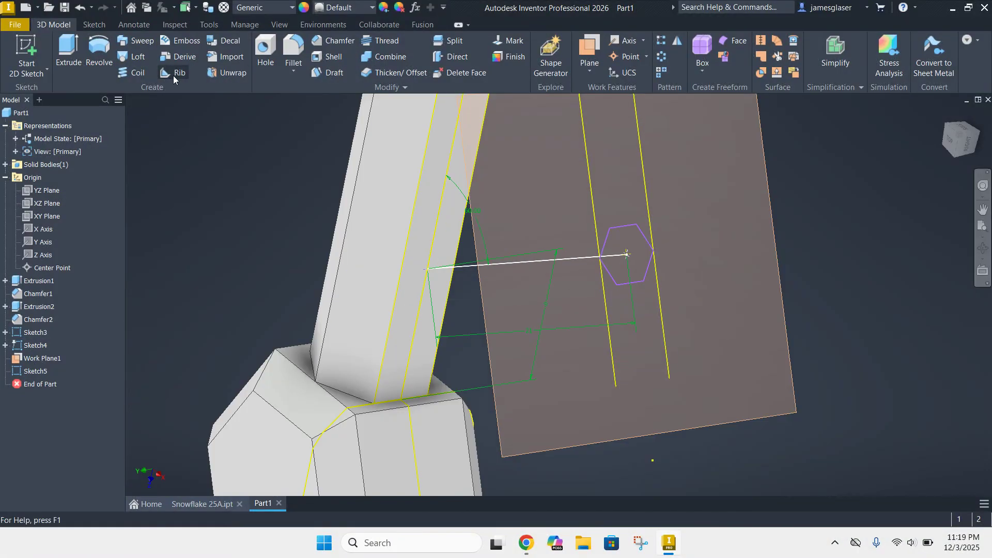
click(68, 50)
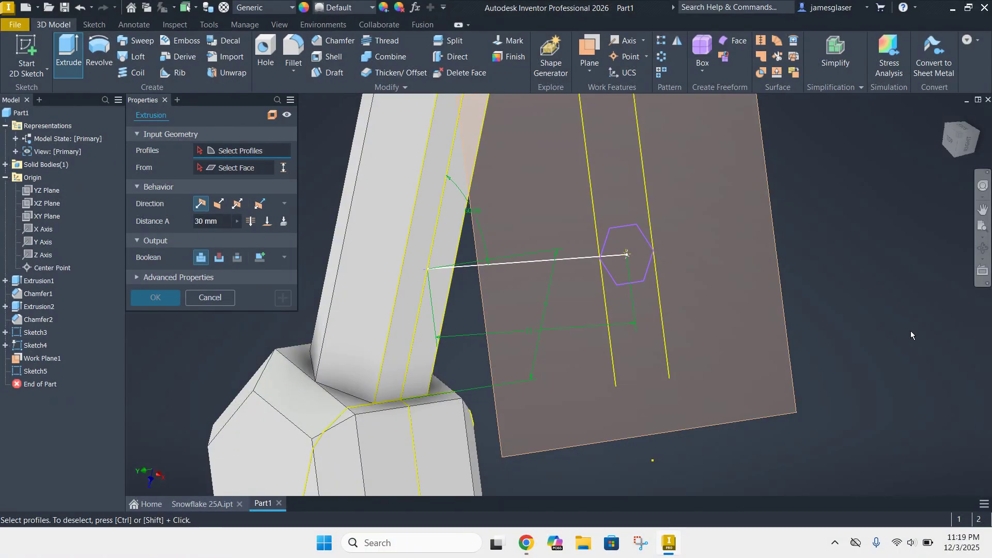
shift+middle_drag(916, 297, 967, 291)
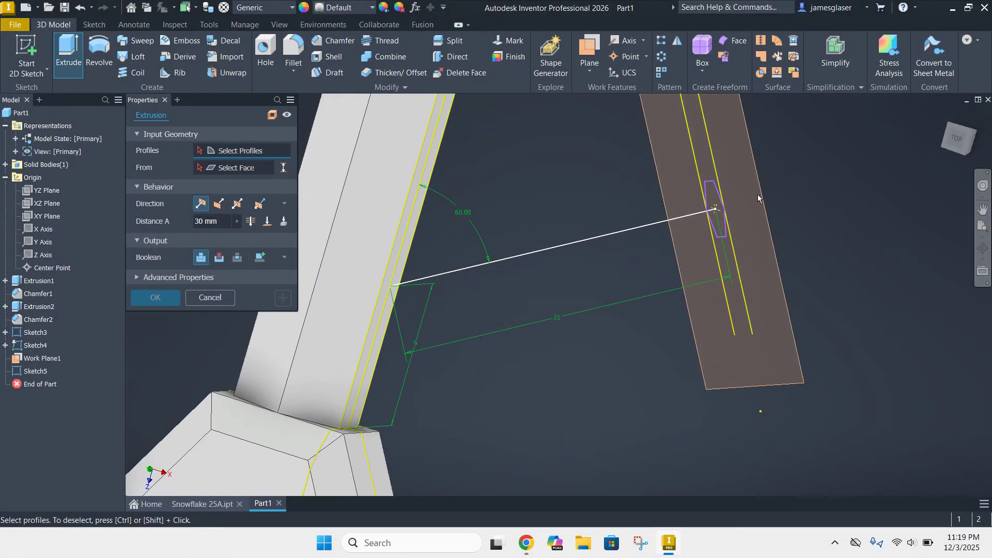
shift+middle_drag(608, 376, 677, 371)
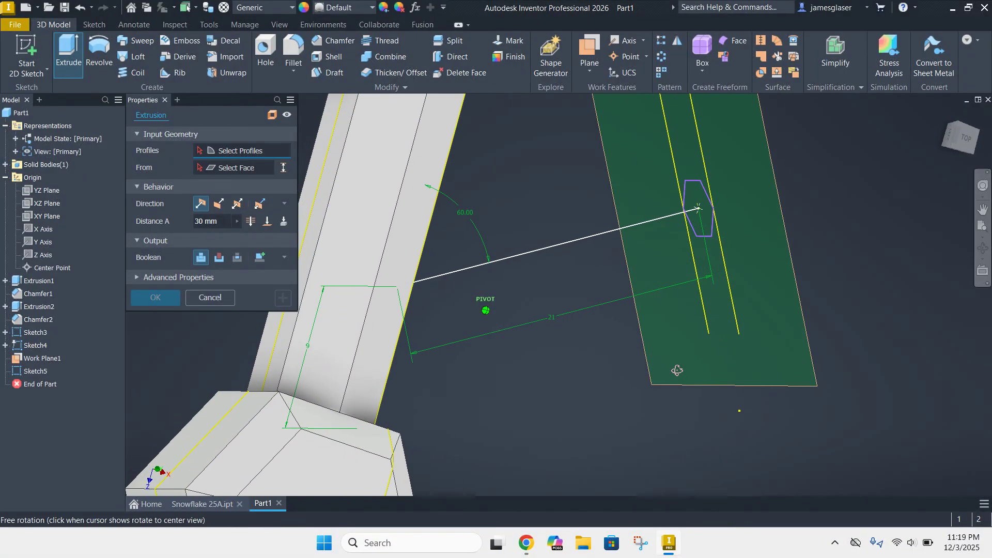
click(689, 199)
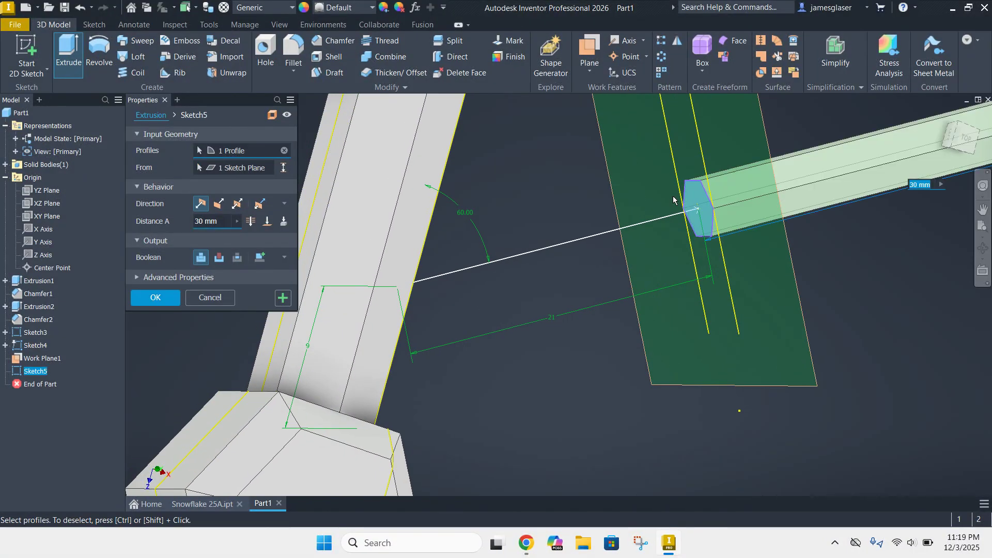
click(219, 204)
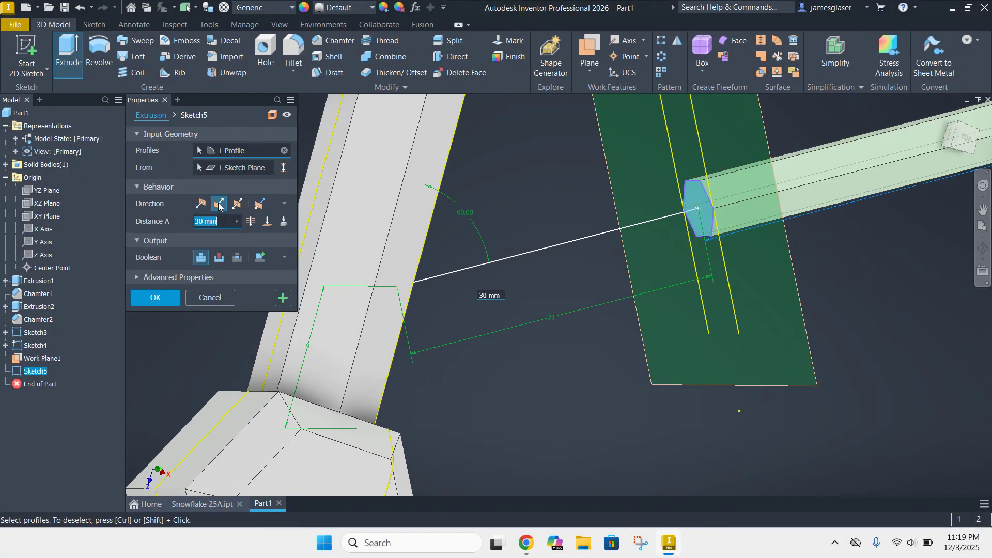
click(268, 221)
shift+middle_drag(577, 430, 492, 427)
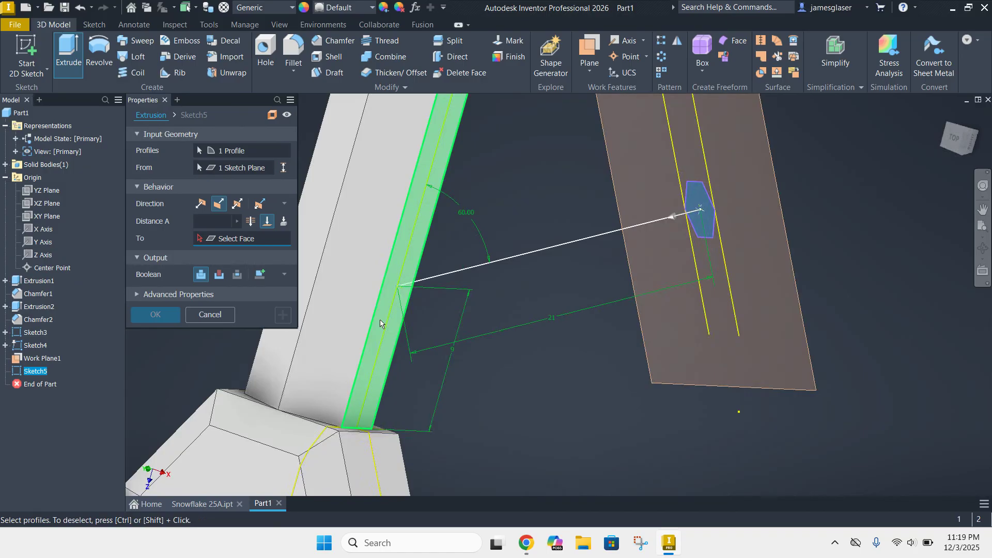
click(381, 324)
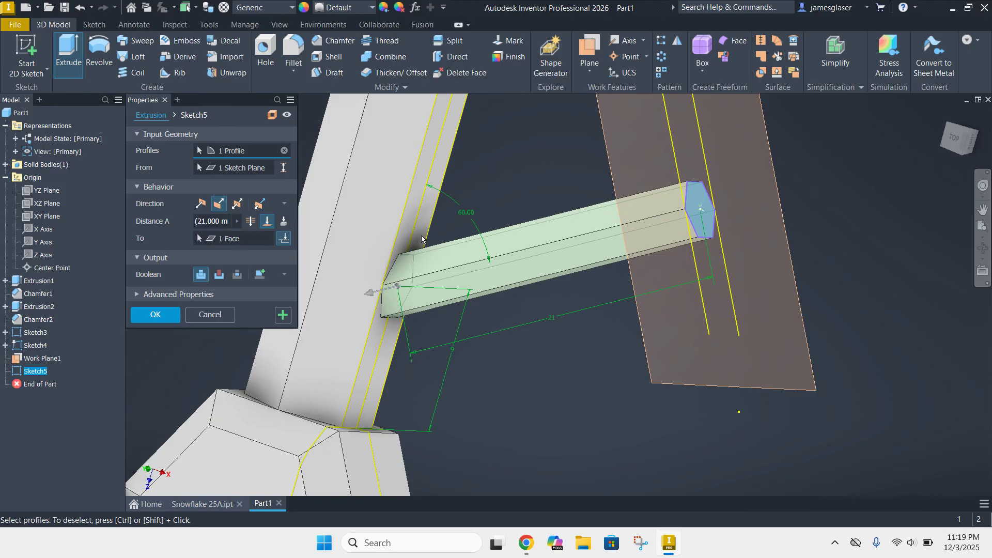
click(156, 317)
- Hide the work plane at the outer end of the side branch
mouse_move(587, 422)
shift+middle_down()
mouse_move(527, 412)
mouse_move(585, 404)
mouse_move(623, 411)
mouse_move(614, 427)
shift+middle_up()
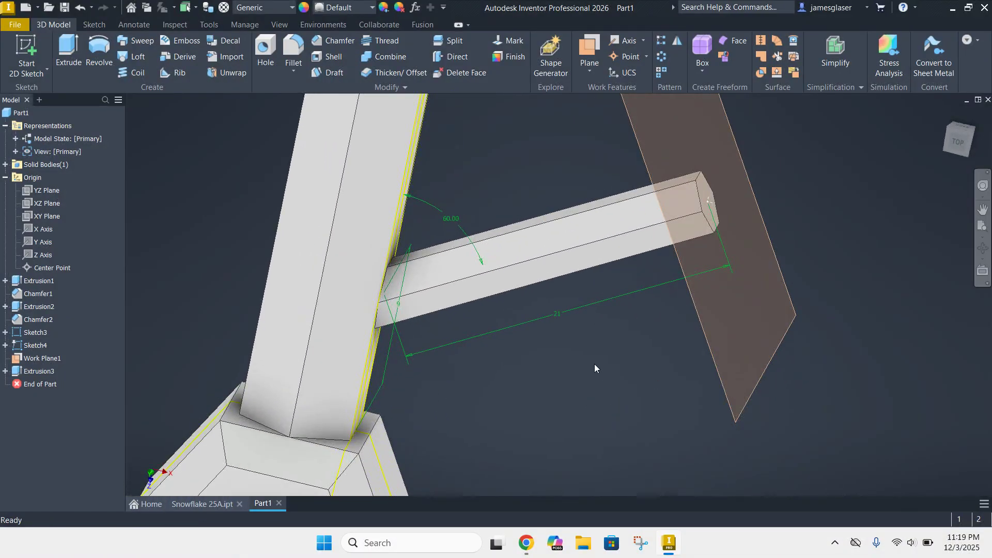
scroll(467, 266, up, 3)
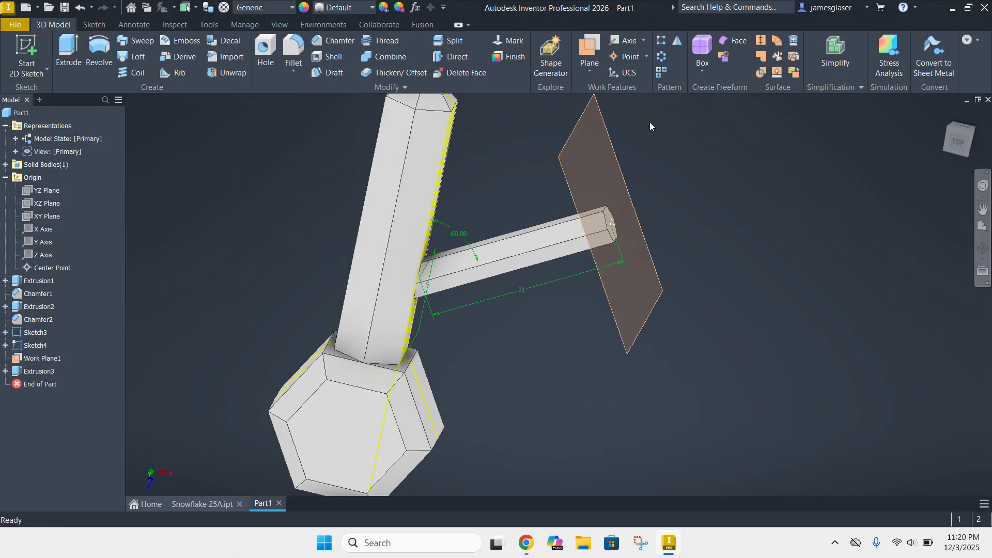
right_click(42, 362)
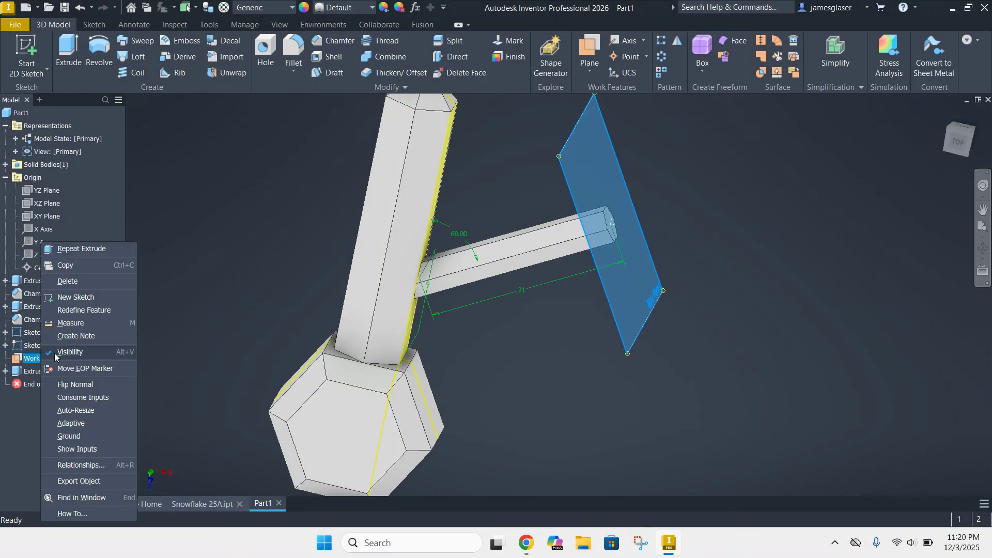
click(61, 352)
- Chamfer all six edges of the side branch's outer end face with a distance of 1 mm
shift+middle_drag(688, 322, 618, 282)
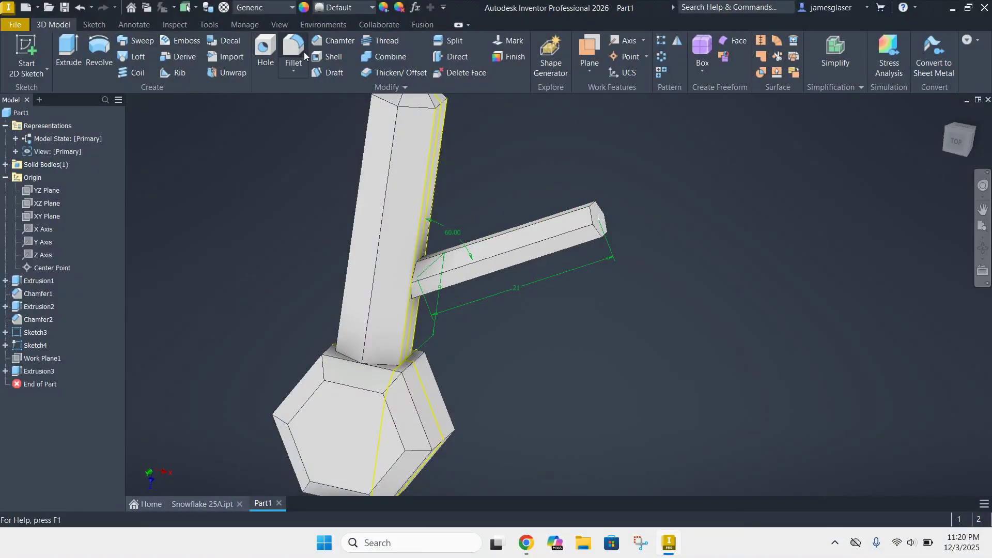
click(339, 42)
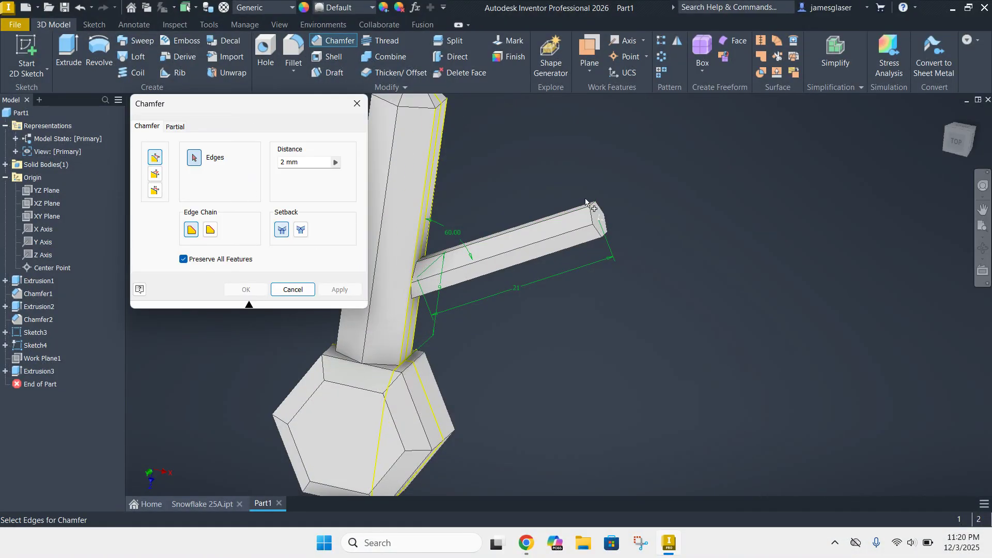
scroll(602, 205, down, 5)
click(575, 210)
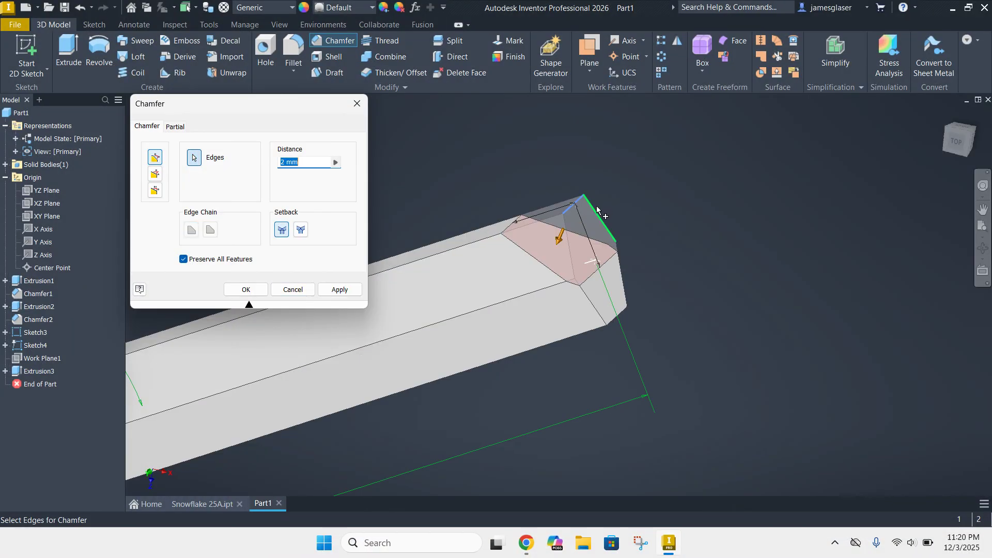
click(608, 240)
click(621, 271)
click(619, 317)
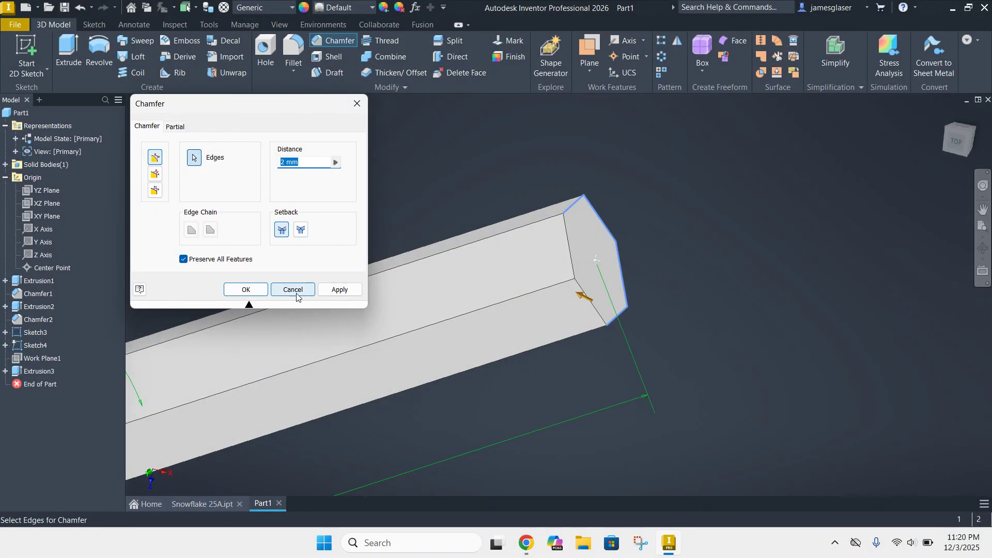
click(288, 162)
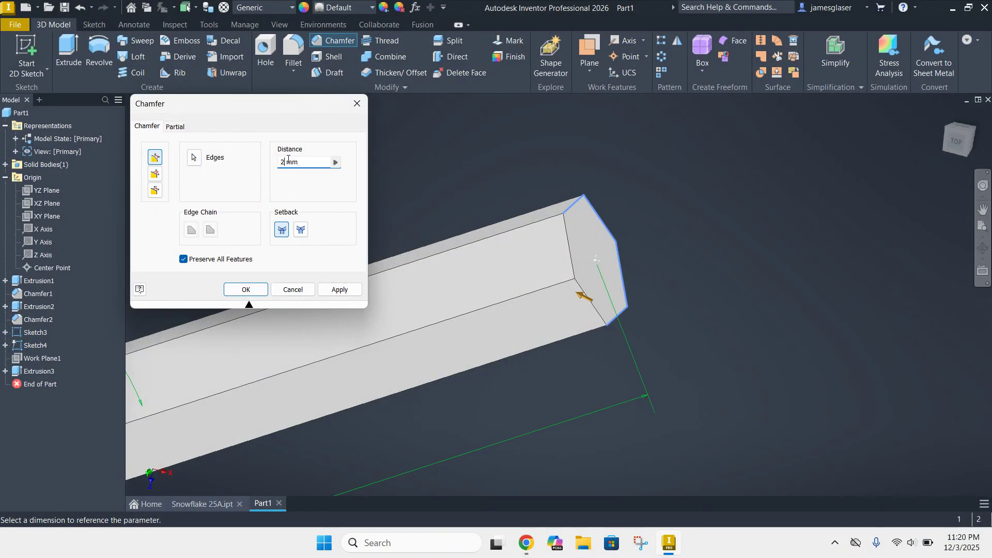
key(BackSpace)
text(1)
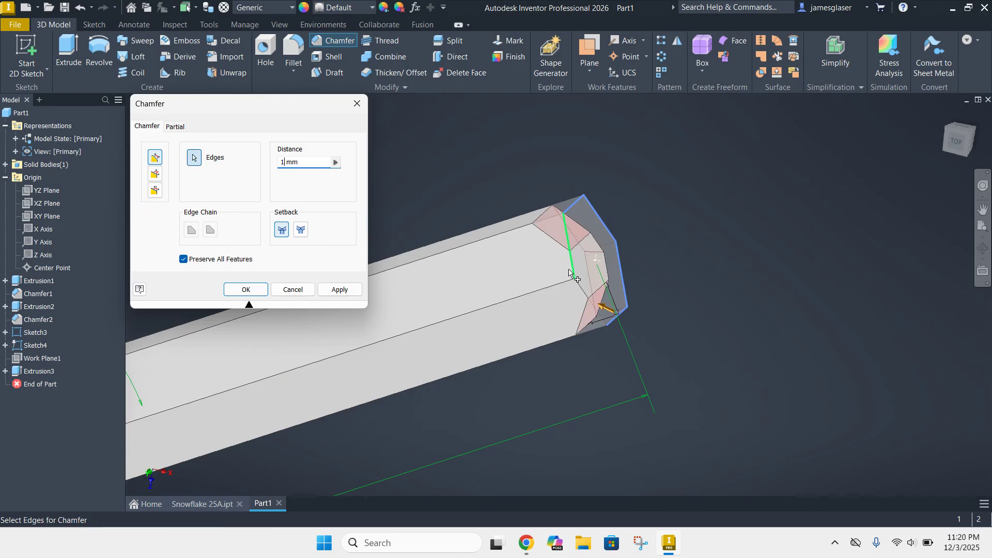
click(569, 241)
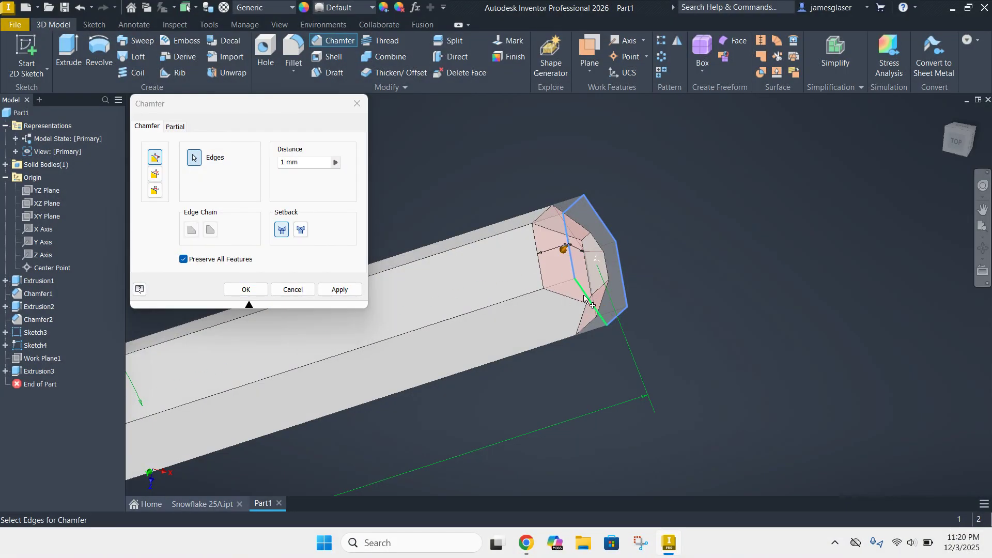
mouse_move(699, 303)
shift+middle_down()
mouse_move(618, 300)
mouse_move(623, 317)
mouse_move(694, 297)
mouse_move(700, 308)
mouse_move(689, 332)
mouse_move(656, 327)
mouse_move(656, 292)
mouse_move(689, 315)
mouse_move(667, 300)
mouse_move(684, 307)
mouse_move(675, 330)
mouse_move(667, 303)
mouse_move(667, 312)
mouse_move(677, 295)
mouse_move(638, 323)
mouse_move(675, 313)
mouse_move(680, 299)
shift+middle_up()
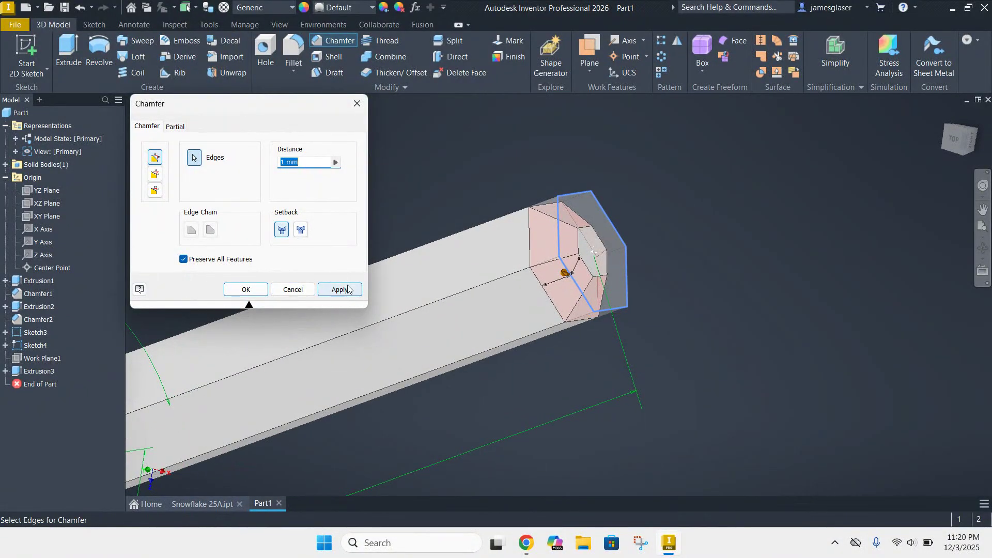
click(340, 290)
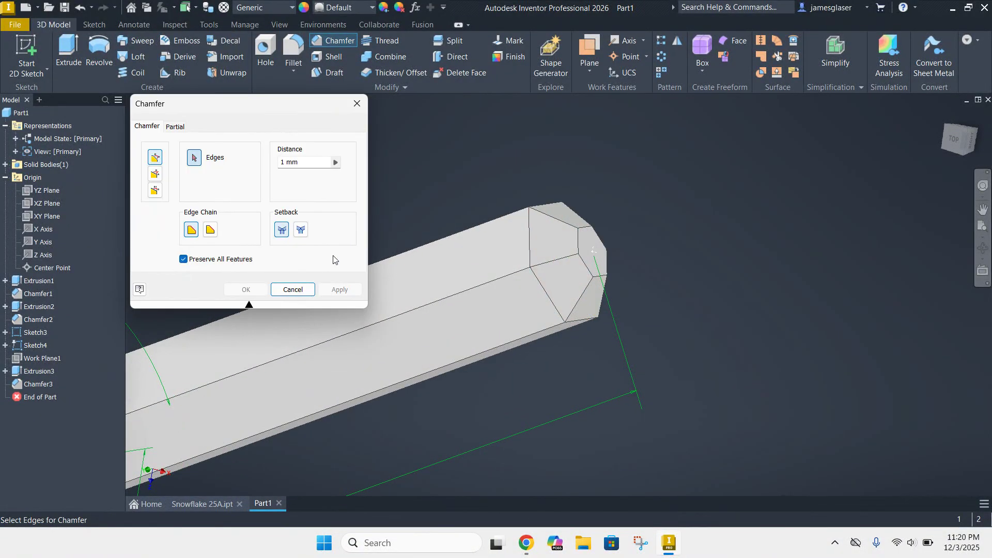
click(293, 290)
mouse_move(692, 290)
shift+middle_down()
mouse_move(675, 307)
mouse_move(684, 290)
shift+middle_up()
scroll(656, 309, down, 6)
shift+middle_drag(686, 414, 576, 280)
shift+middle_drag(554, 340, 564, 313)
scroll(563, 311, up, 4)
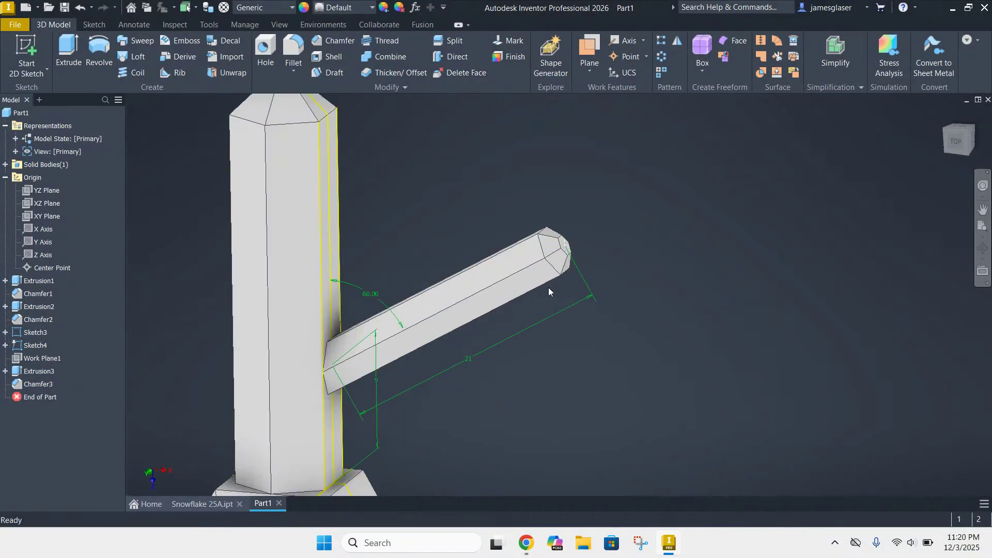
scroll(547, 288, down, 3)
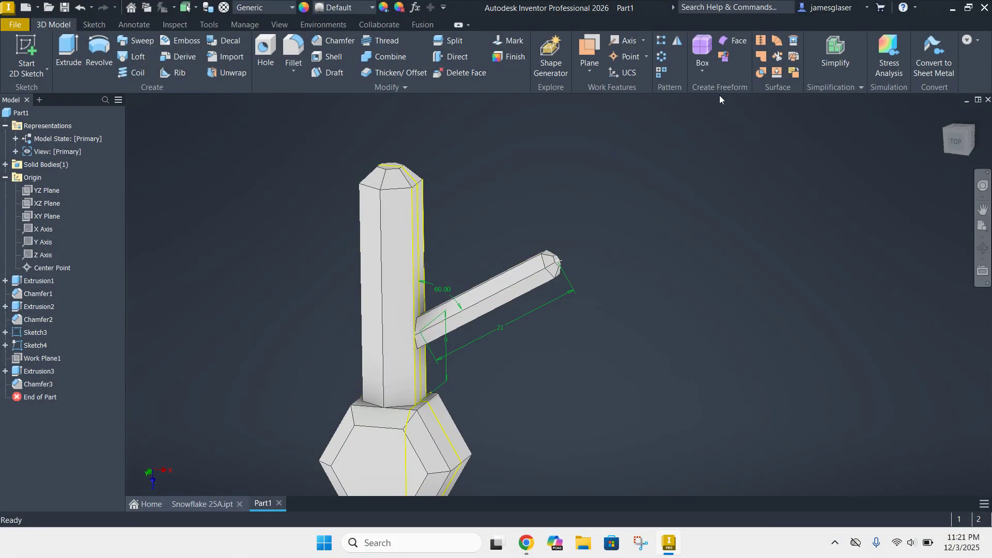
click(660, 42)
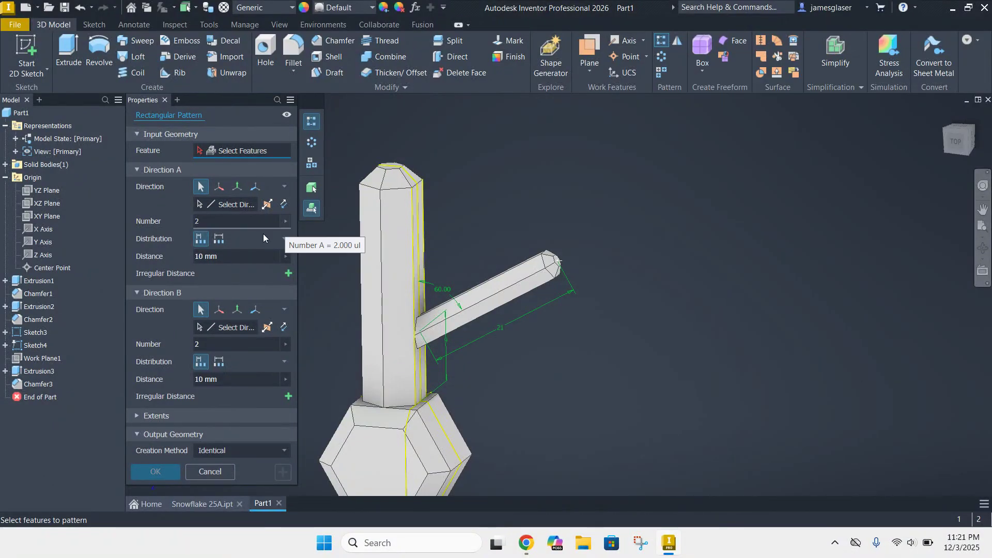
click(509, 283)
click(556, 262)
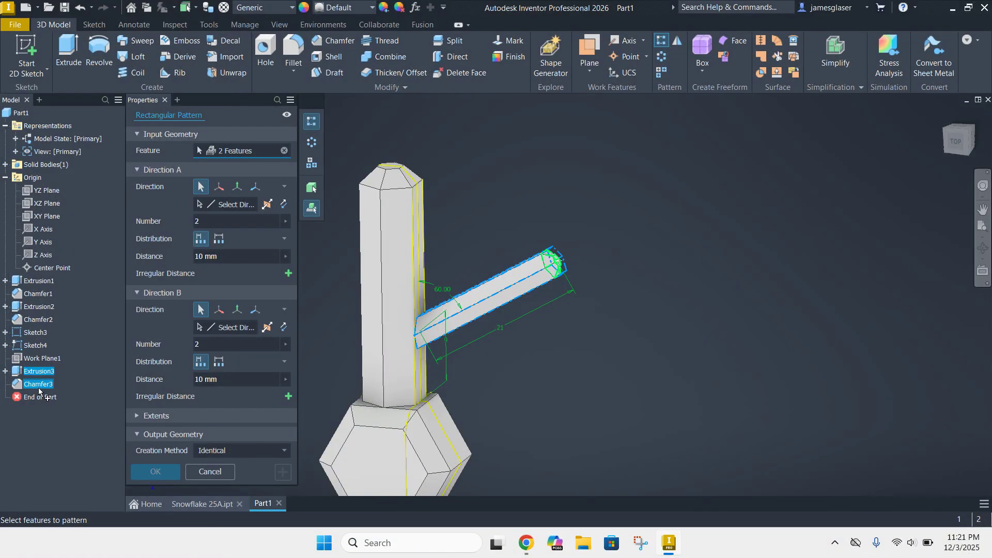
scroll(545, 271, down, 3)
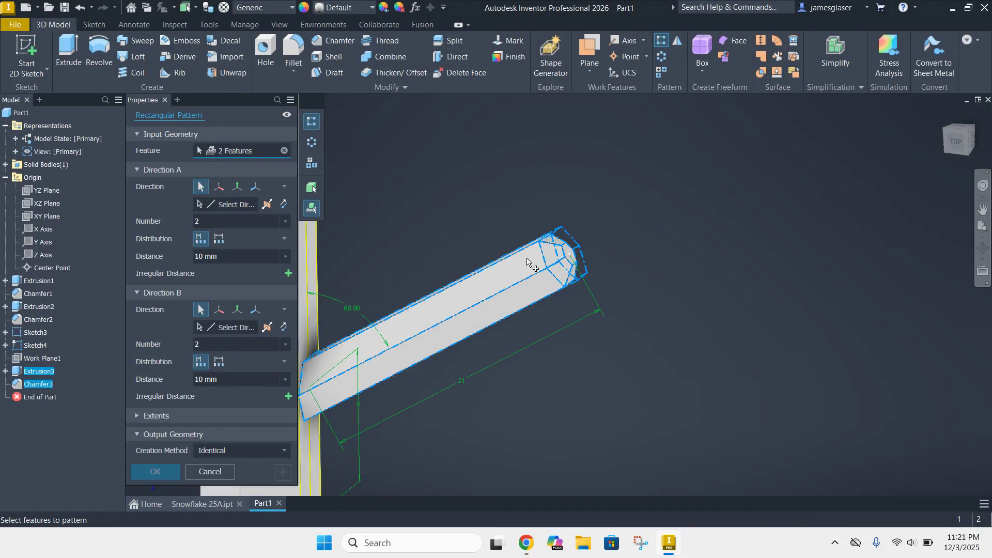
scroll(439, 235, up, 3)
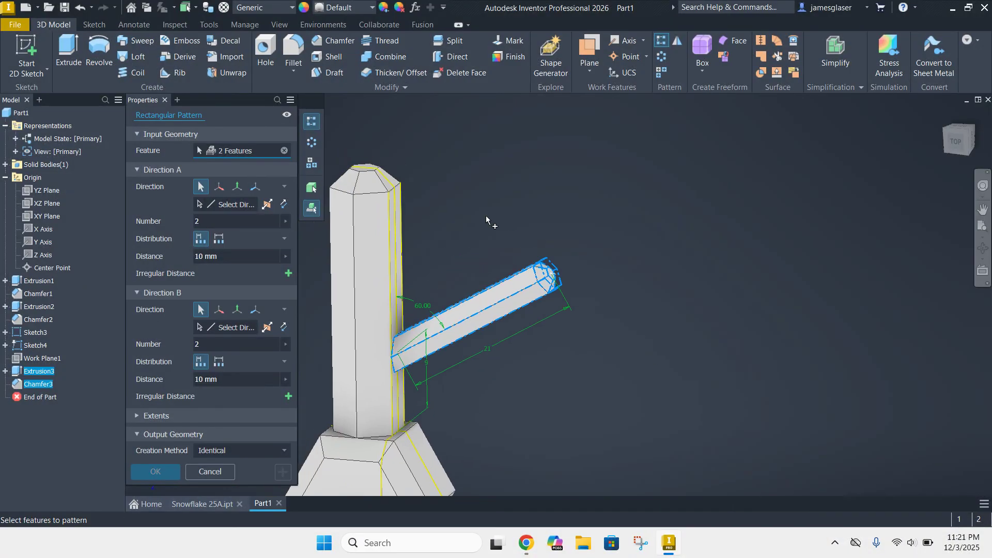
click(203, 191)
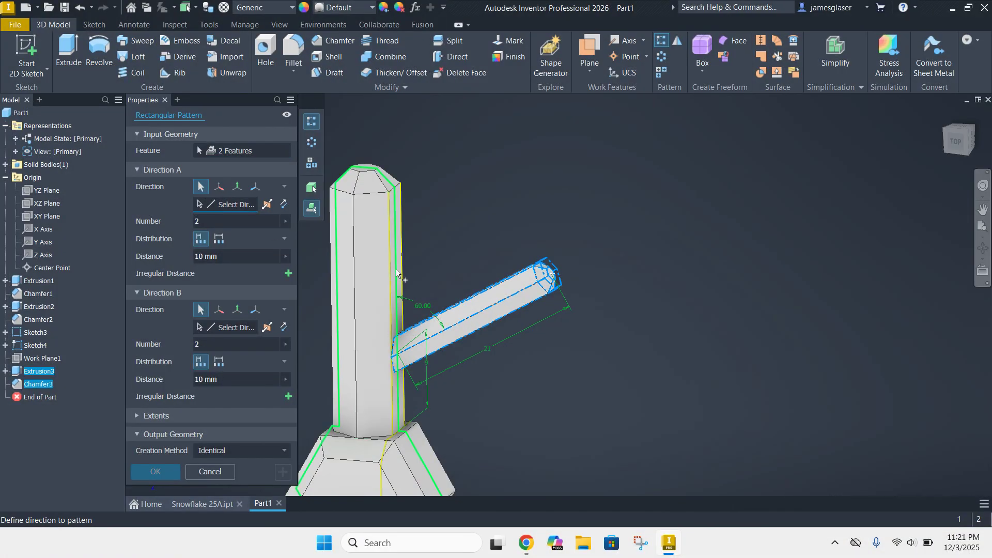
scroll(394, 279, up, 2)
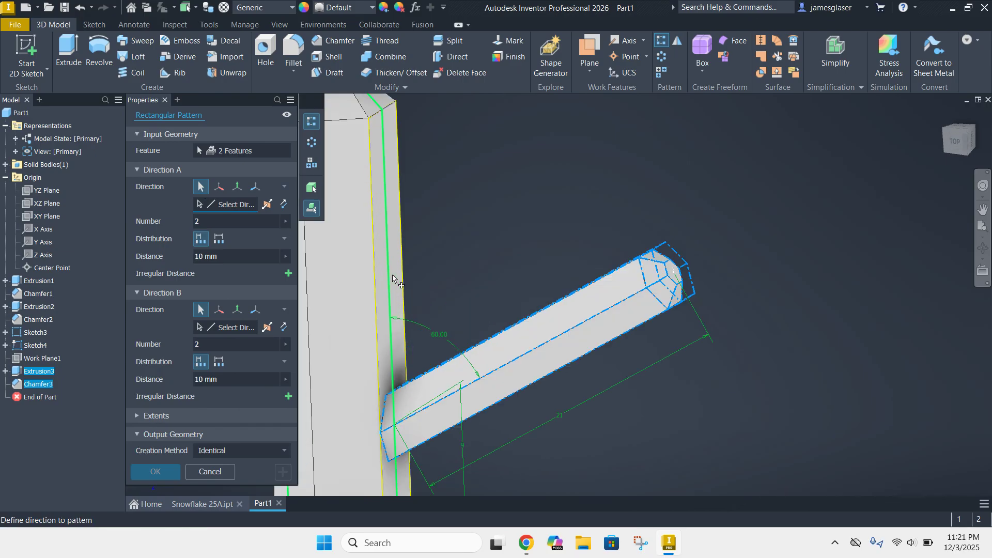
click(392, 280)
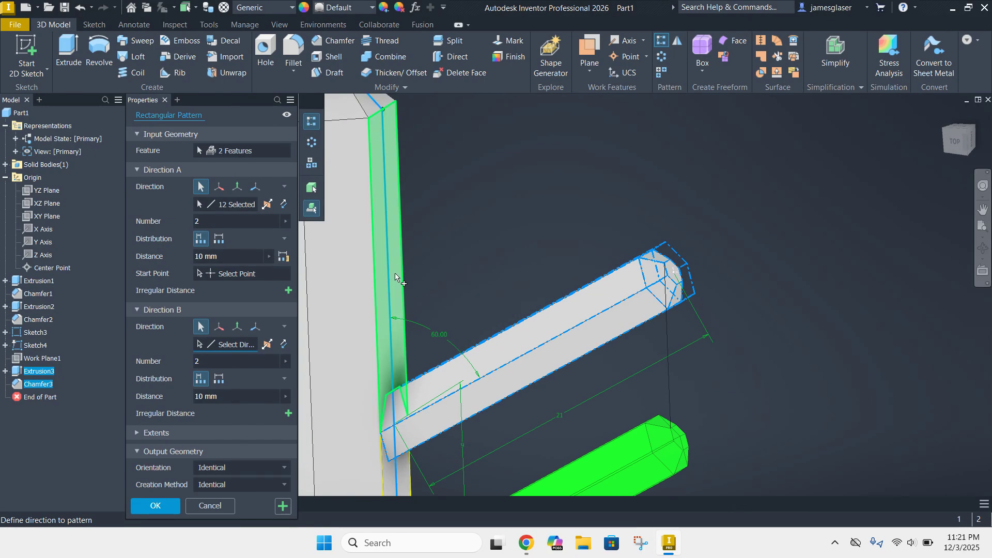
scroll(488, 247, down, 3)
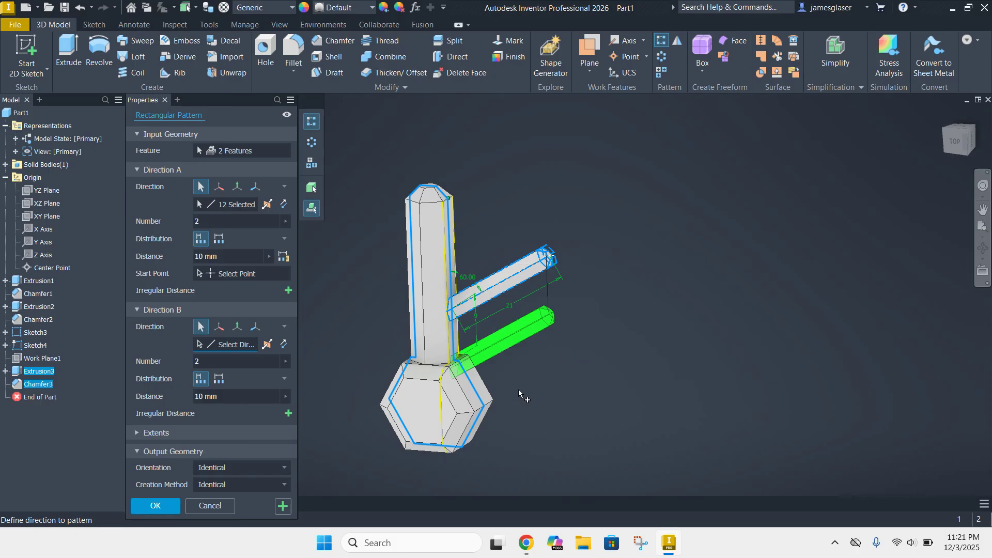
click(283, 205)
mouse_move(661, 264)
shift+middle_down()
mouse_move(596, 269)
mouse_move(649, 257)
shift+middle_up()
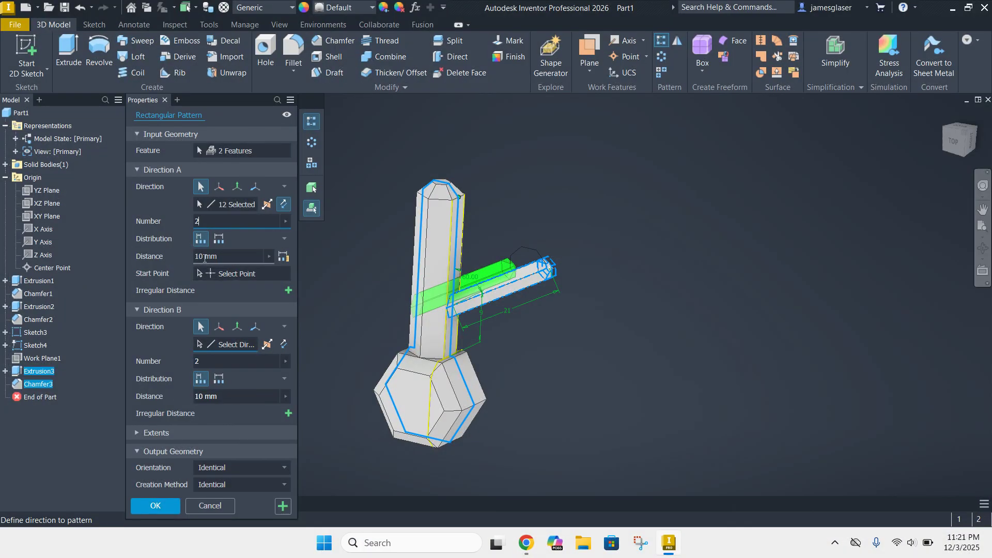
shift+middle_drag(523, 248, 564, 250)
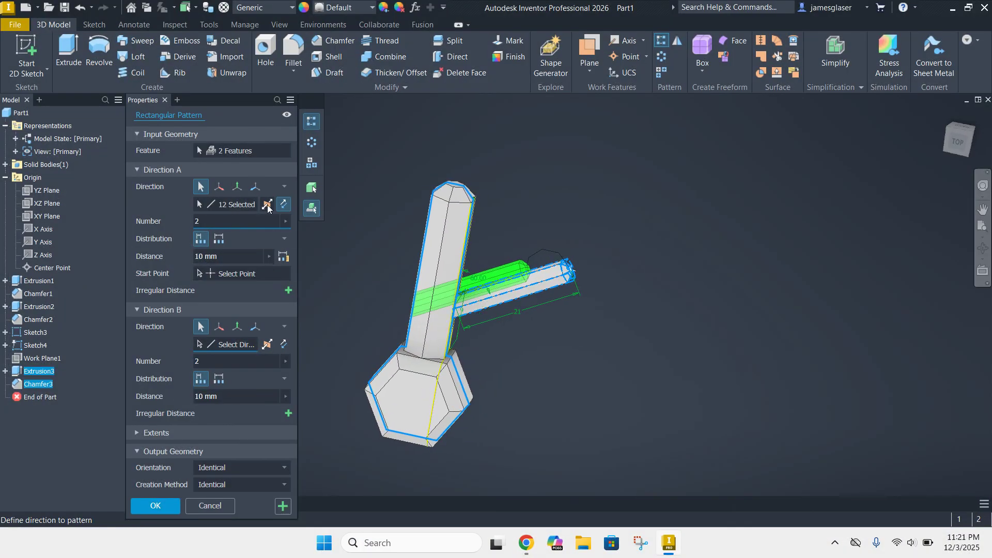
click(284, 205)
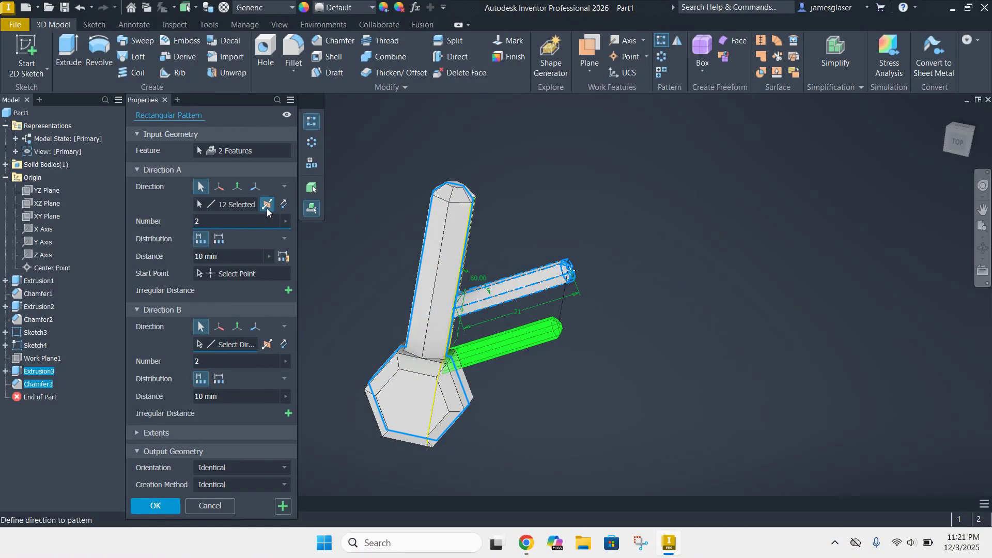
shift+middle_drag(604, 230, 565, 233)
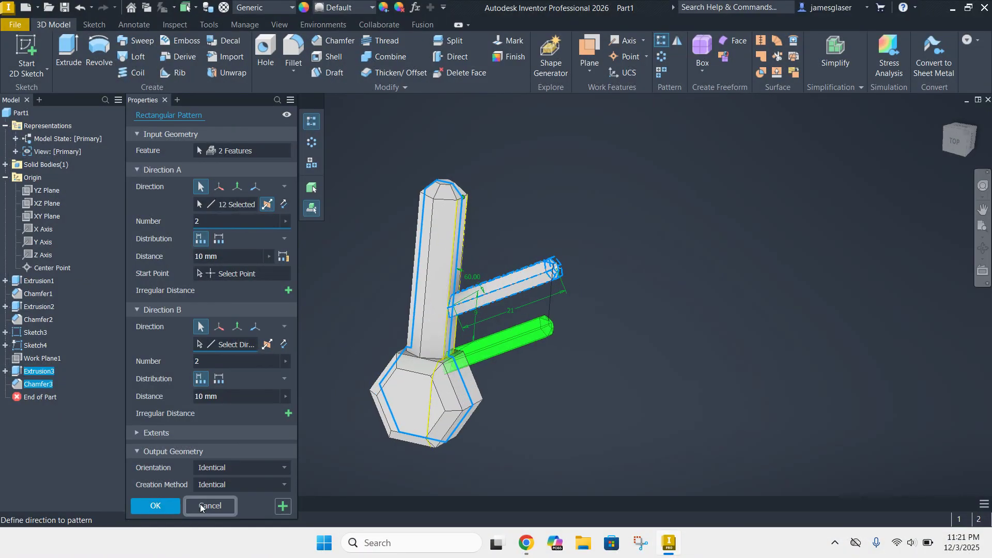
click(225, 505)
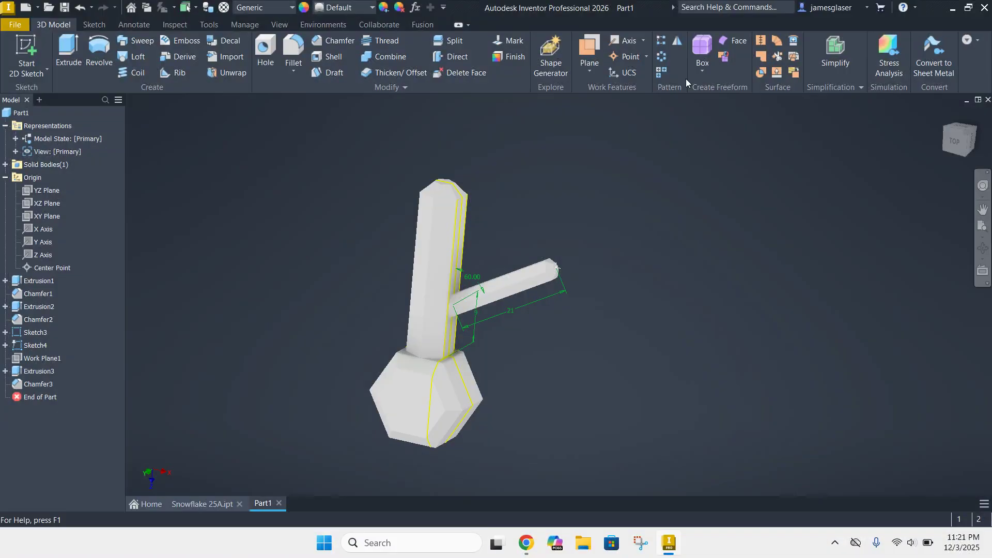
- Create a rectangular pattern of the side branch and its chamfer along the arm's long edge, with 2 instances 9 mm apart
click(658, 41)
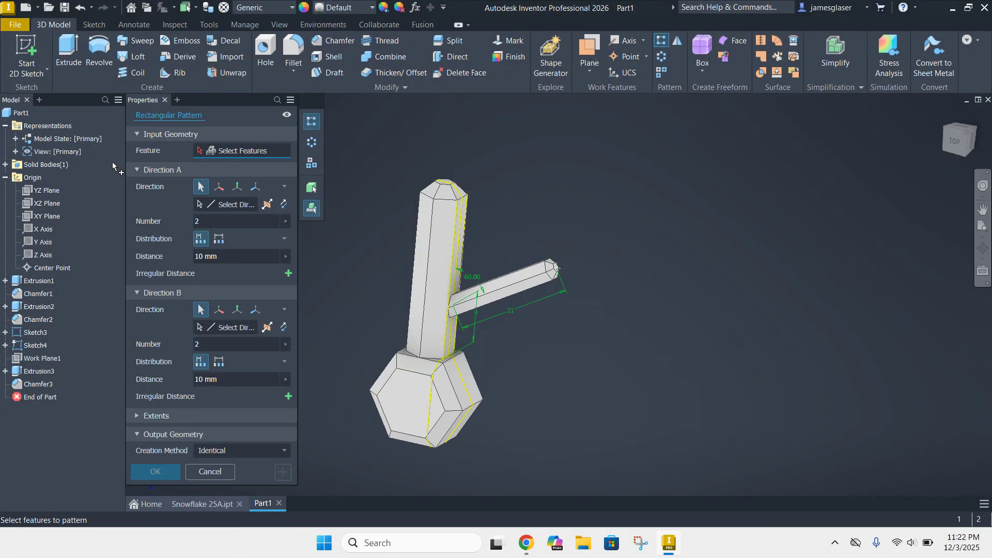
click(538, 272)
click(552, 267)
scroll(574, 285, down, 5)
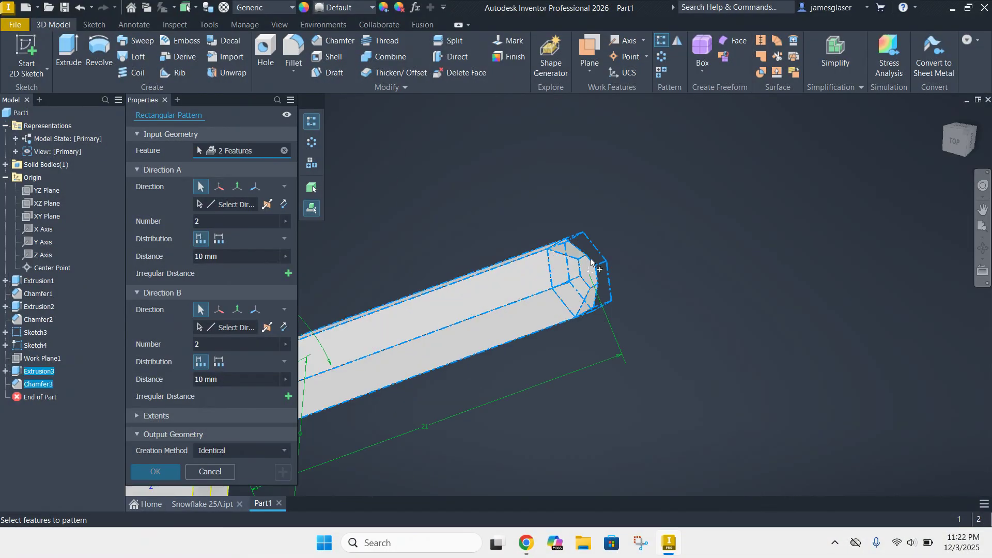
click(201, 187)
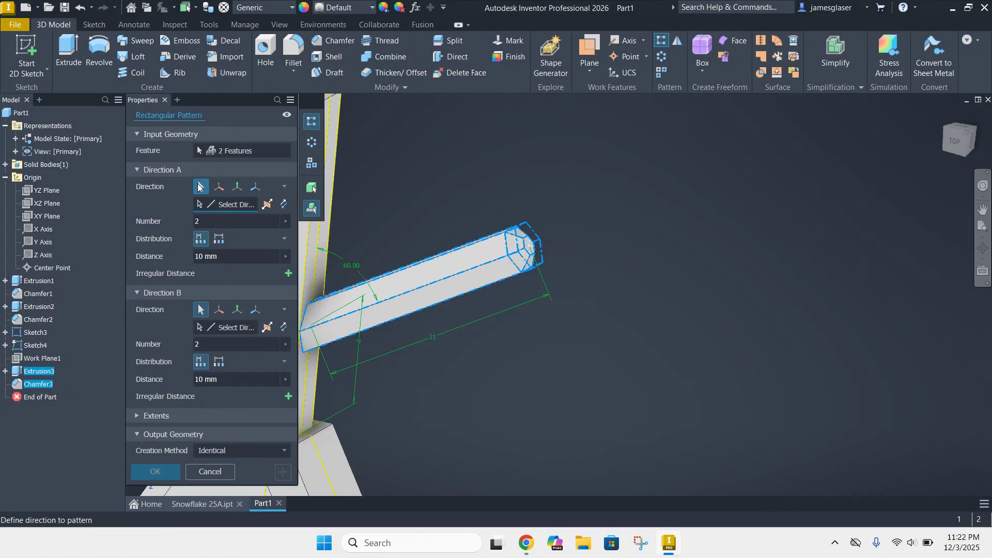
middle_drag(440, 173, 551, 241)
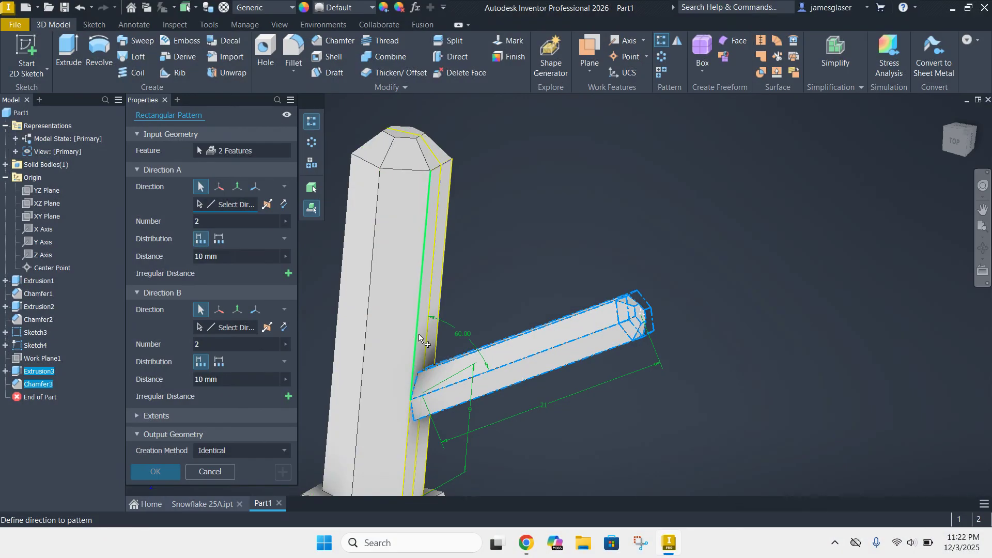
click(420, 339)
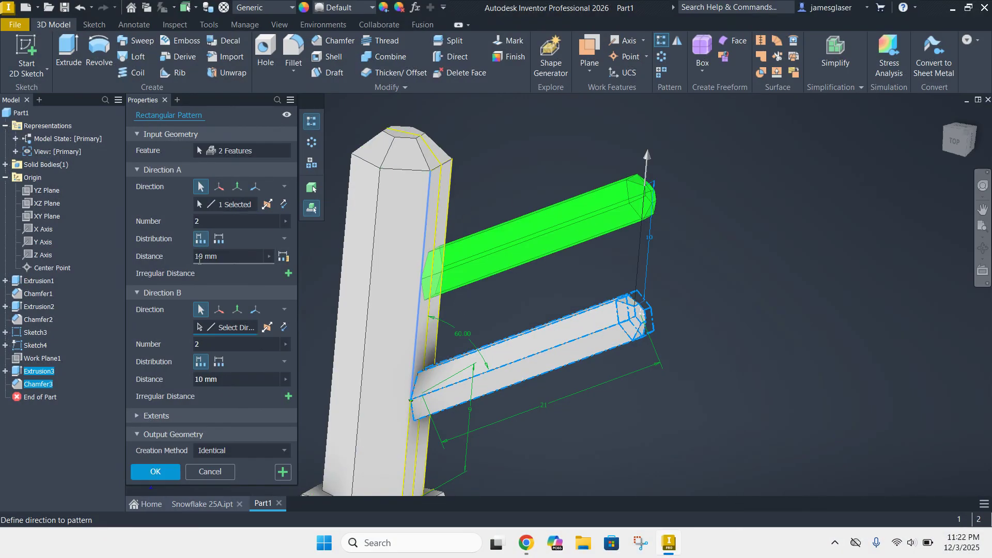
shift+middle_drag(695, 229, 714, 237)
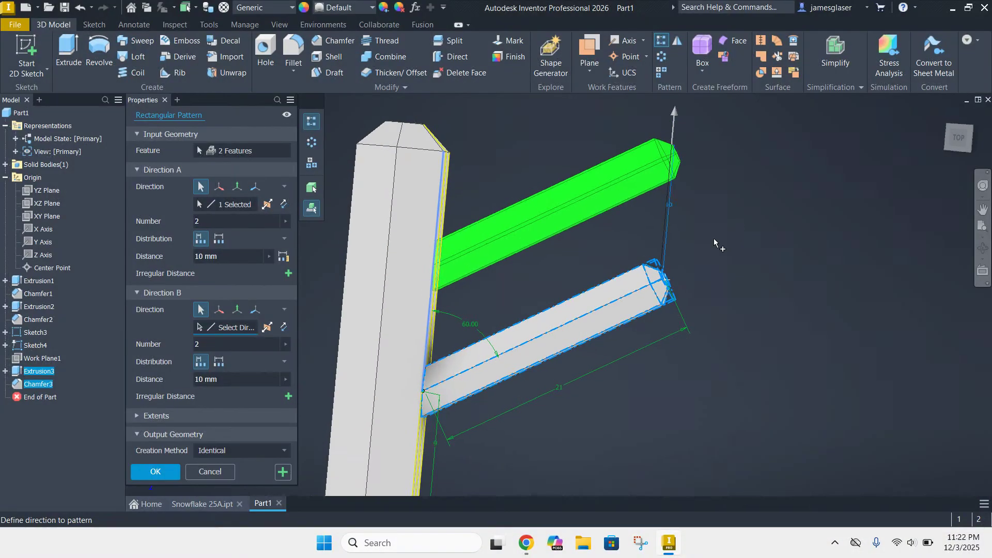
click(205, 257)
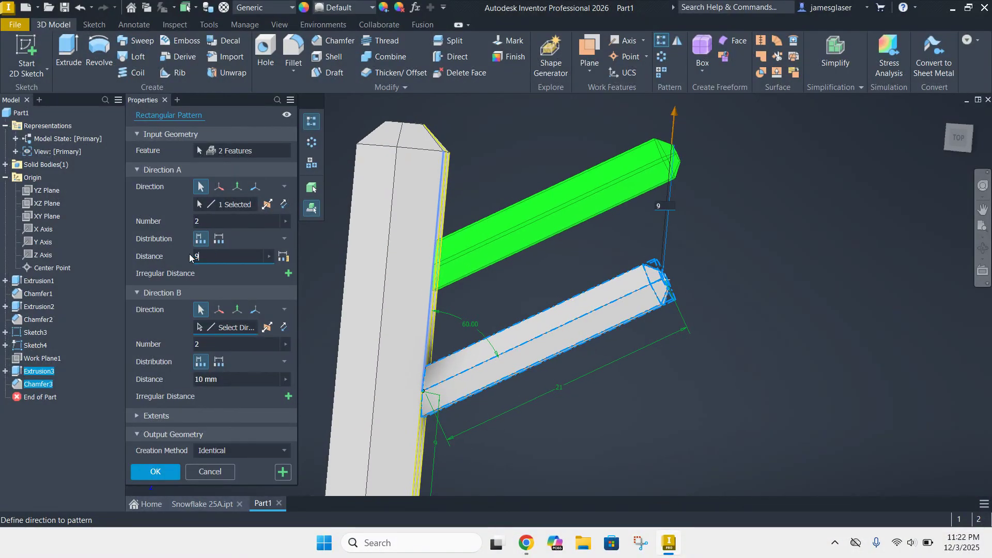
key(Return)
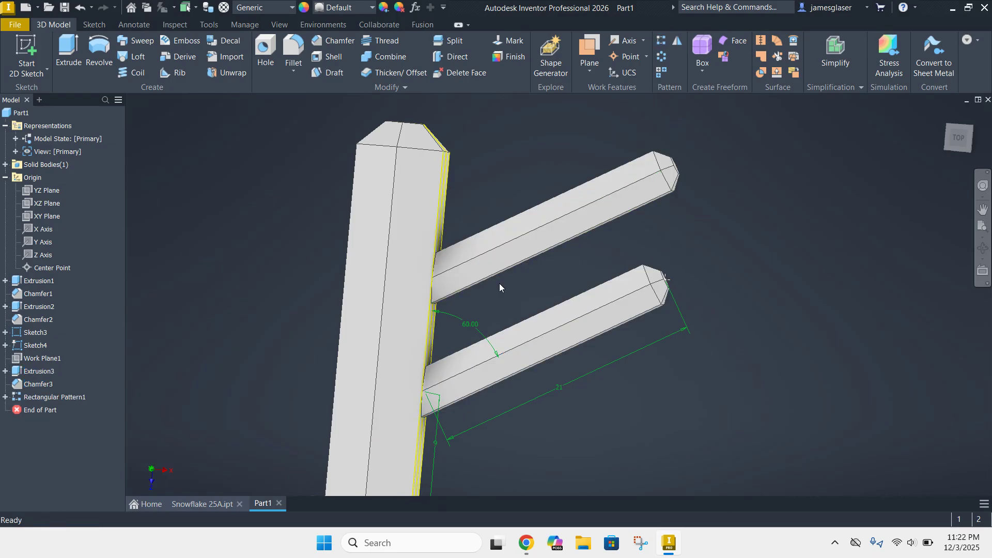
- Compare the patterned branches with the finished Snowflake 25A example, examining how its branches are arranged on both sides of each arm, and return to Part1
mouse_move(836, 284)
shift+middle_down()
mouse_move(751, 281)
mouse_move(835, 275)
mouse_move(569, 365)
mouse_move(611, 379)
mouse_move(596, 392)
mouse_move(565, 388)
mouse_move(573, 354)
mouse_move(563, 377)
mouse_move(583, 394)
mouse_move(598, 392)
mouse_move(521, 375)
shift+middle_up()
middle_drag(586, 399, 594, 362)
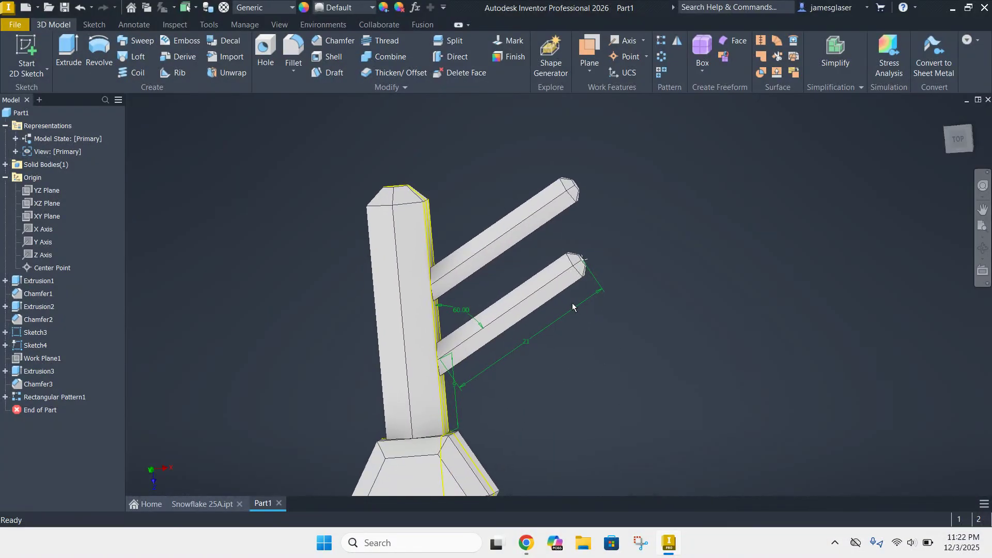
shift+middle_drag(752, 190, 726, 188)
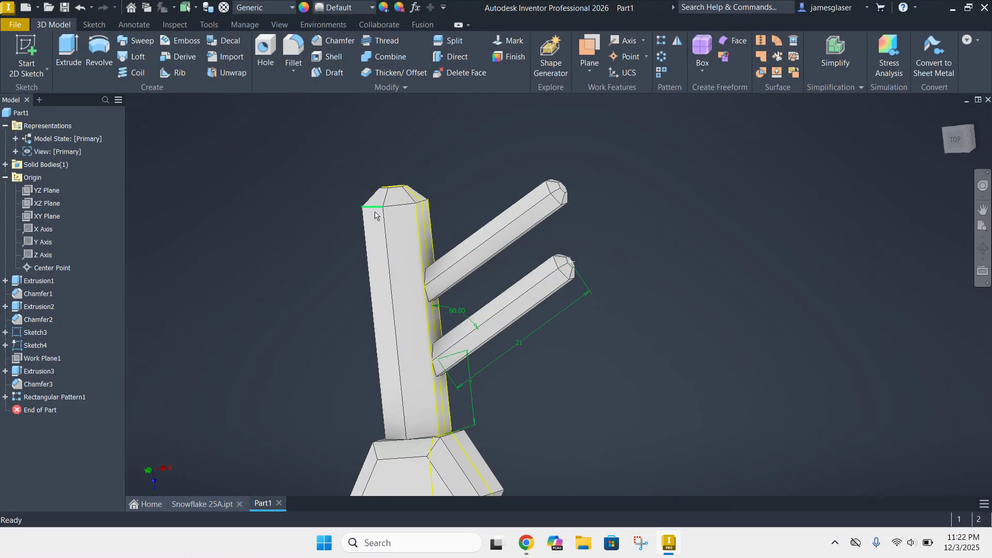
click(201, 504)
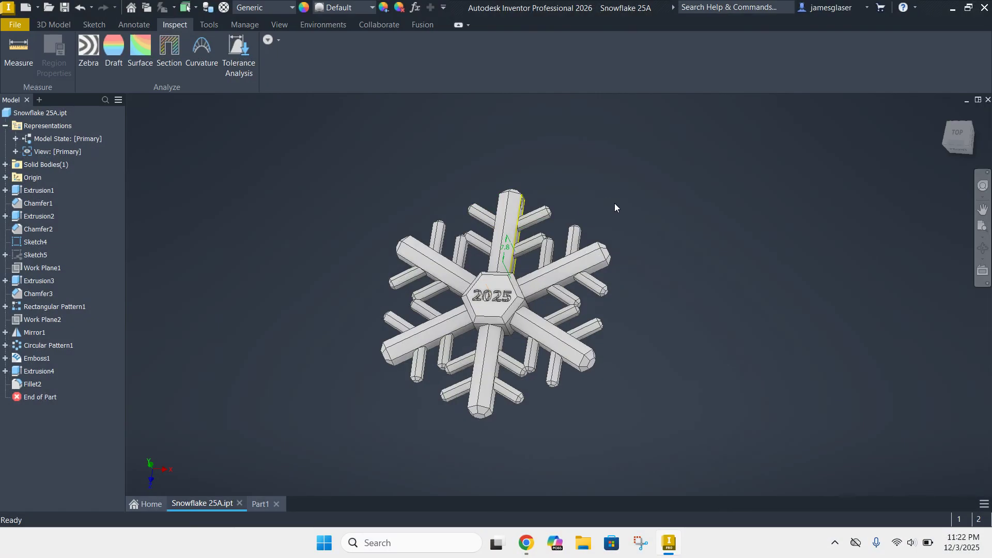
shift+middle_drag(615, 206, 640, 223)
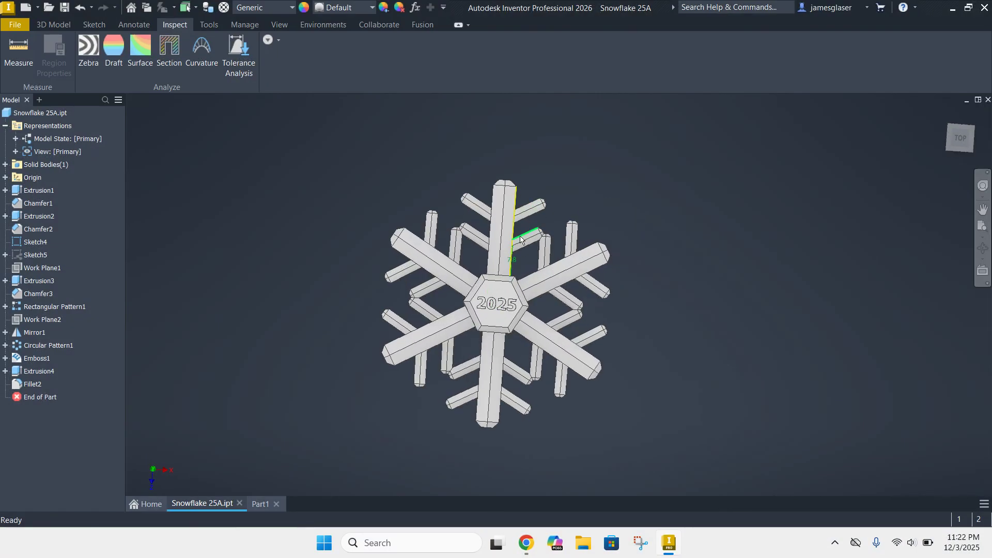
click(264, 504)
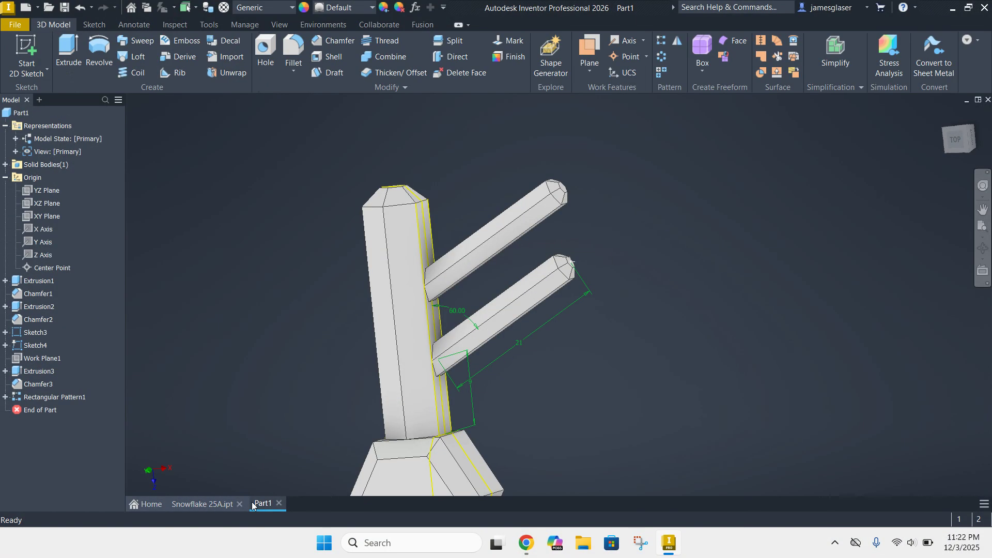
click(205, 504)
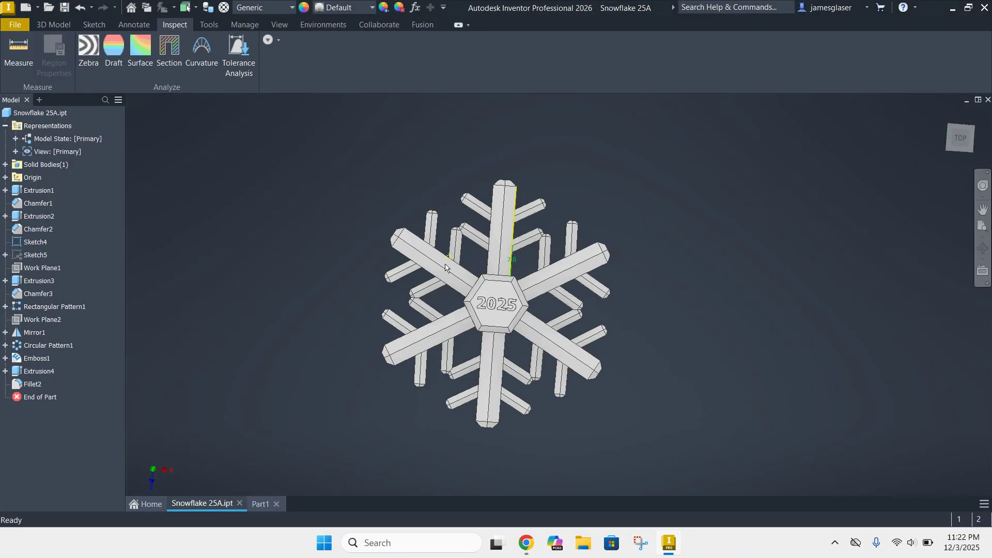
click(261, 504)
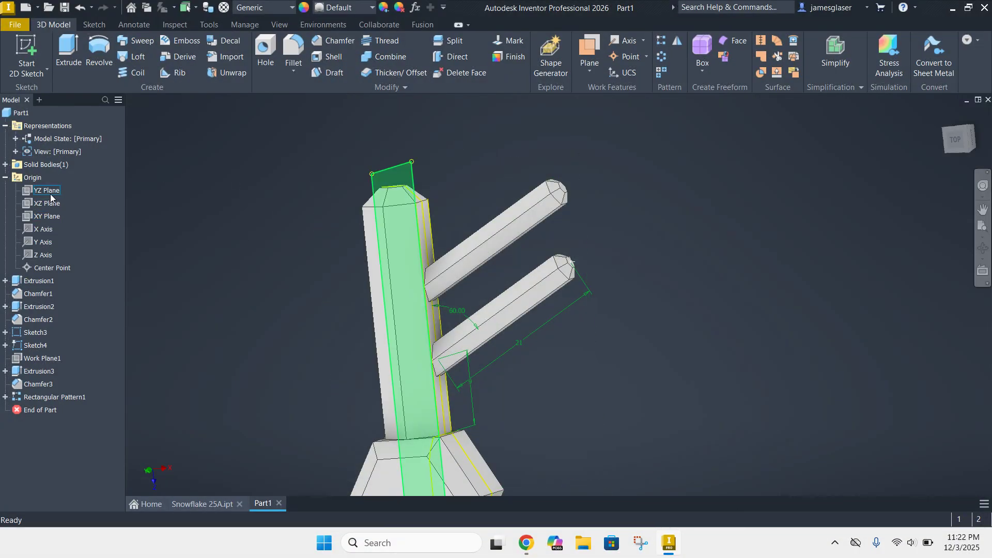
- Show the YZ origin plane running through the middle of the arm
click(51, 194)
right_click(51, 194)
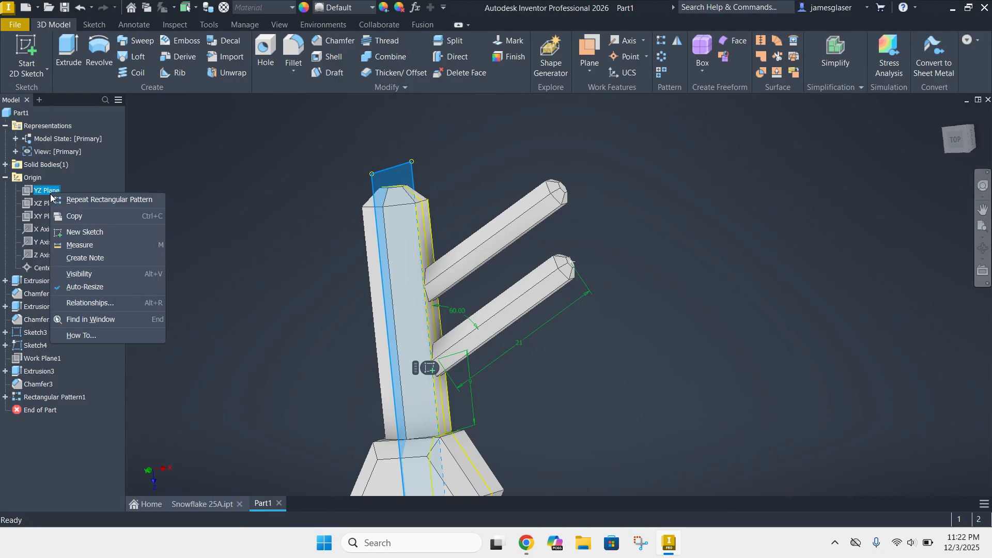
click(86, 274)
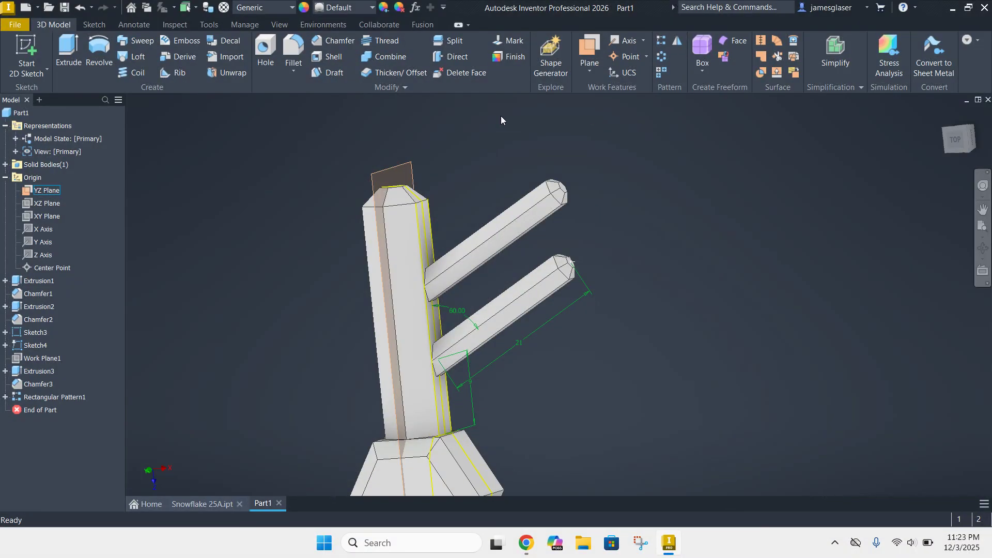
- Mirror both chamfered side branches about the YZ plane to the opposite side of the arm
click(676, 45)
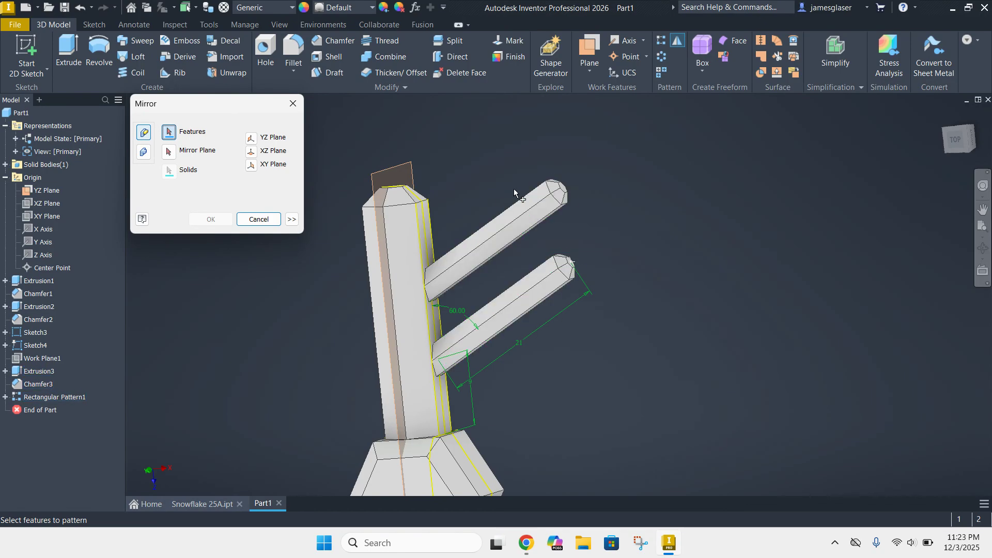
click(535, 198)
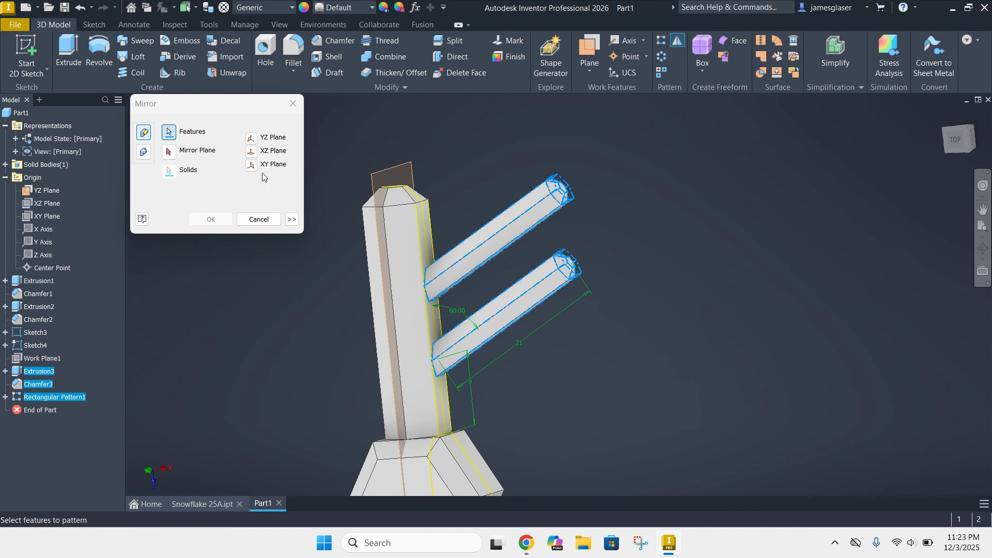
click(169, 153)
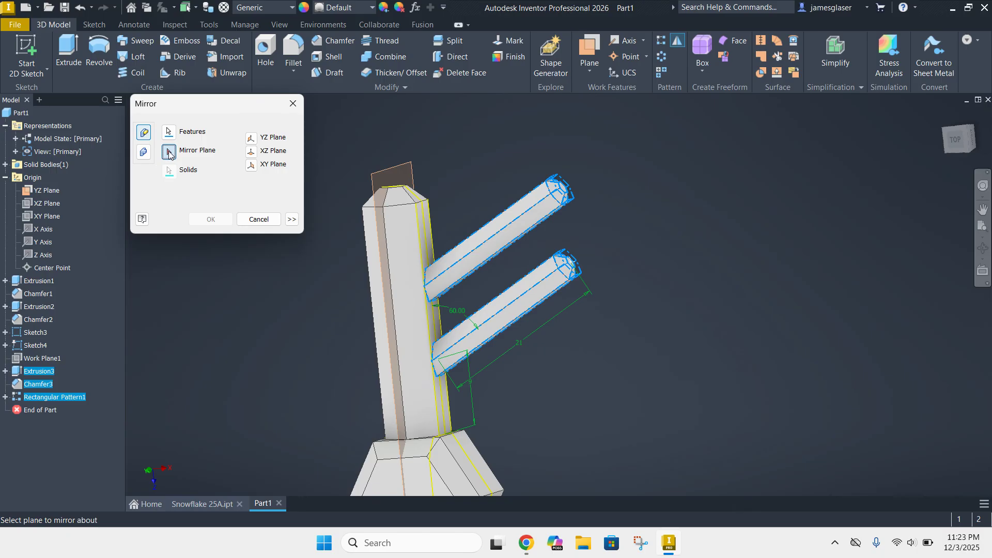
click(397, 166)
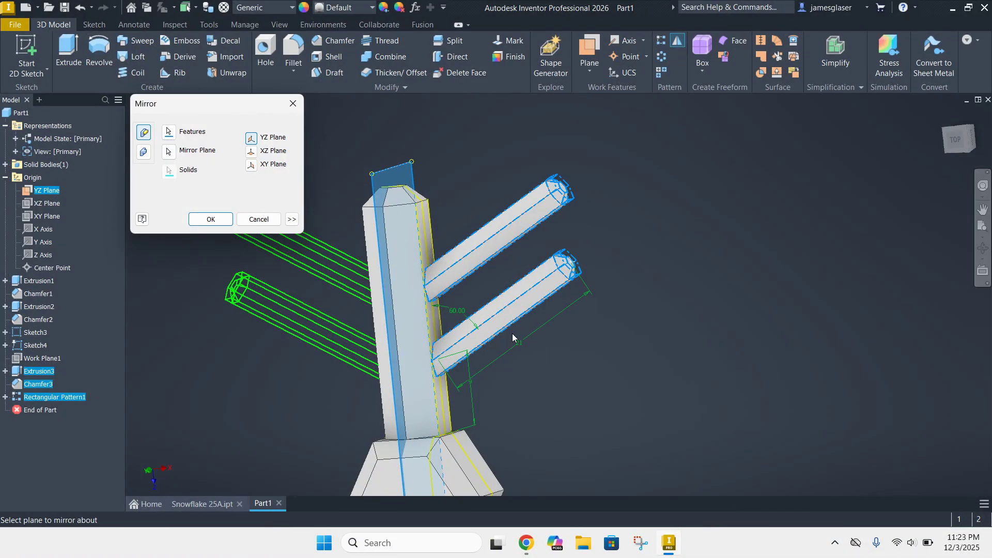
shift+middle_drag(592, 353, 638, 348)
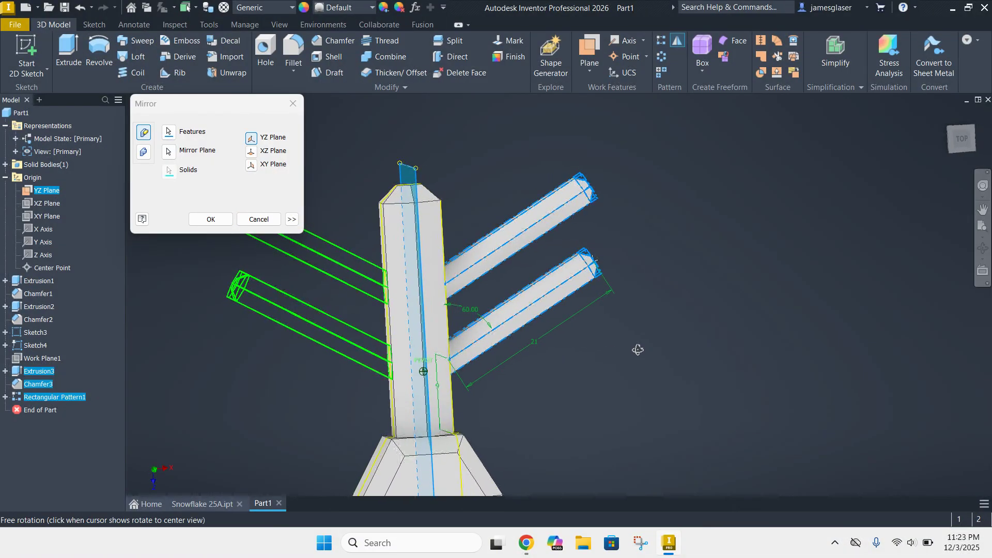
click(216, 218)
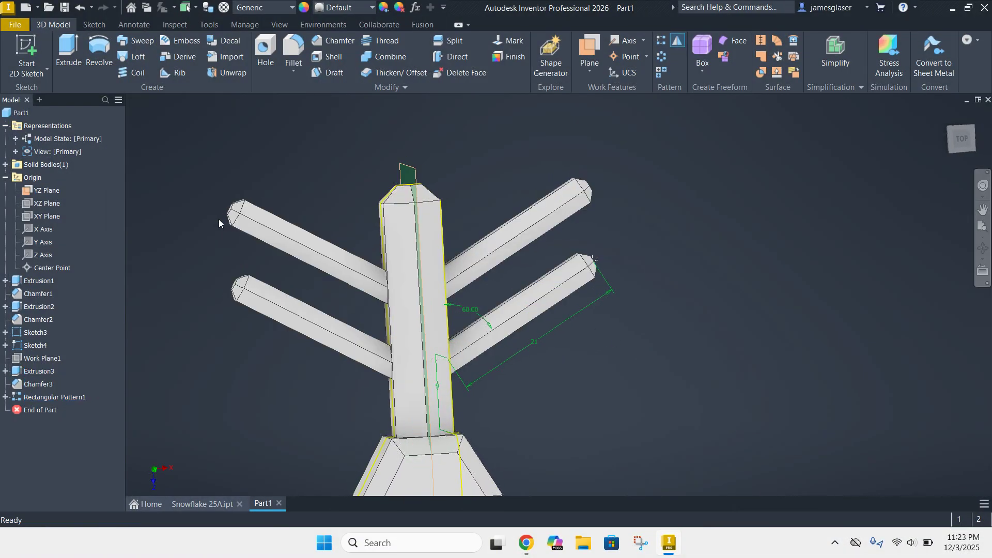
- Hide the YZ origin plane
scroll(678, 270, up, 3)
scroll(705, 327, up, 3)
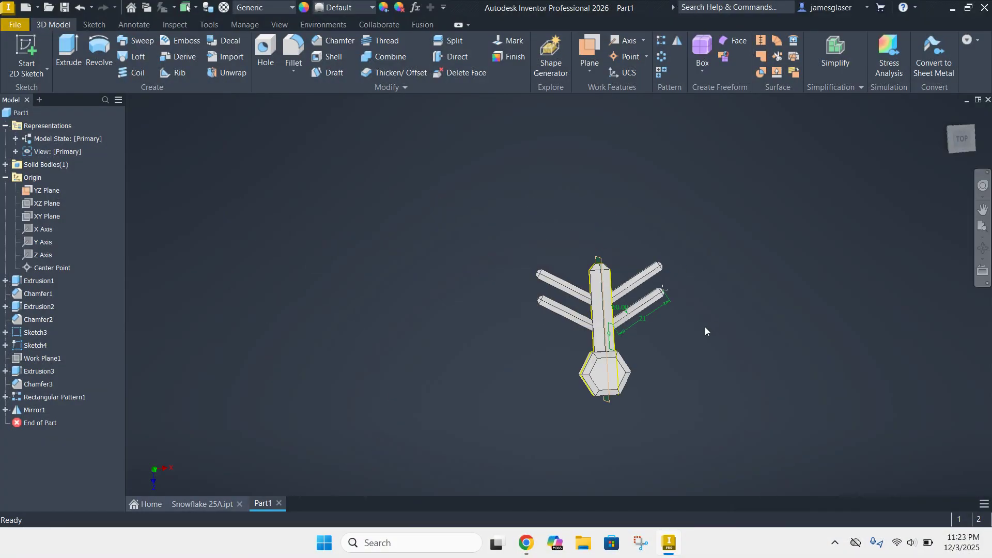
scroll(705, 326, down, 4)
shift+middle_drag(708, 324, 664, 318)
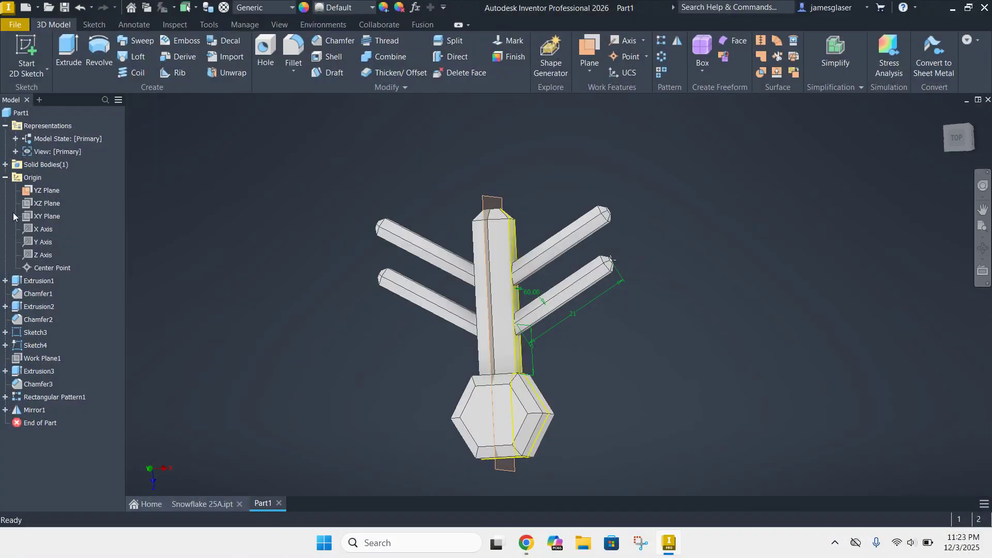
right_click(45, 190)
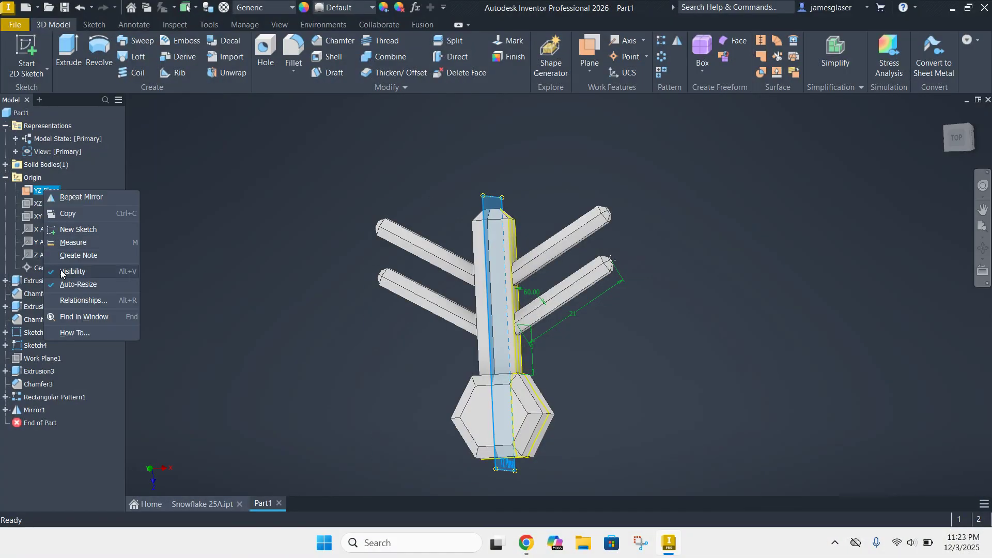
click(72, 271)
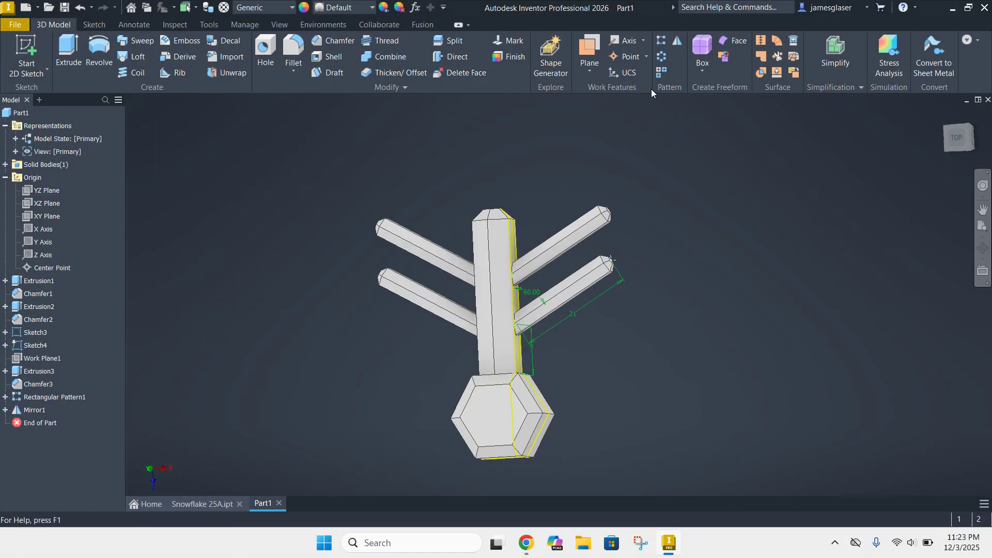
- Show the Y axis running through the hexagonal centre body
click(663, 56)
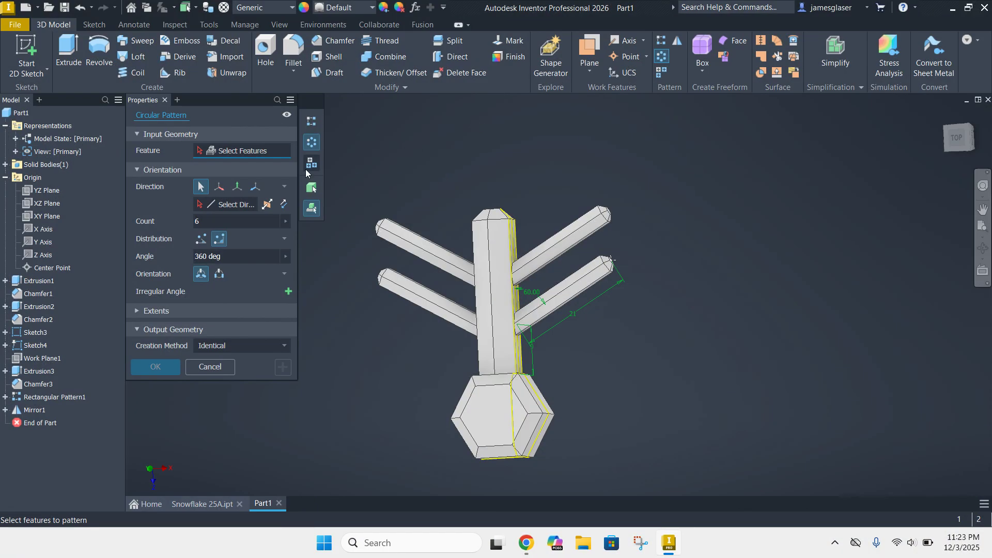
click(222, 367)
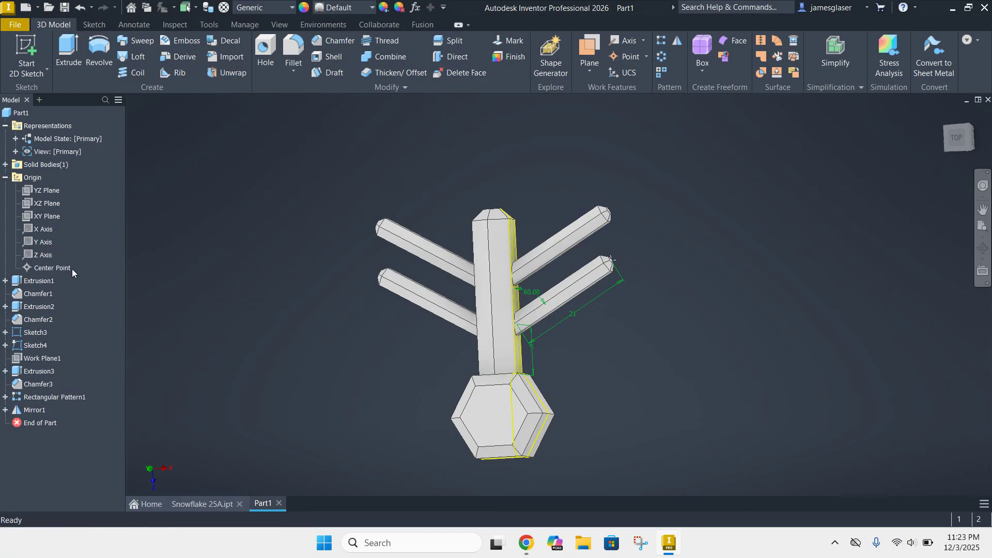
right_click(48, 247)
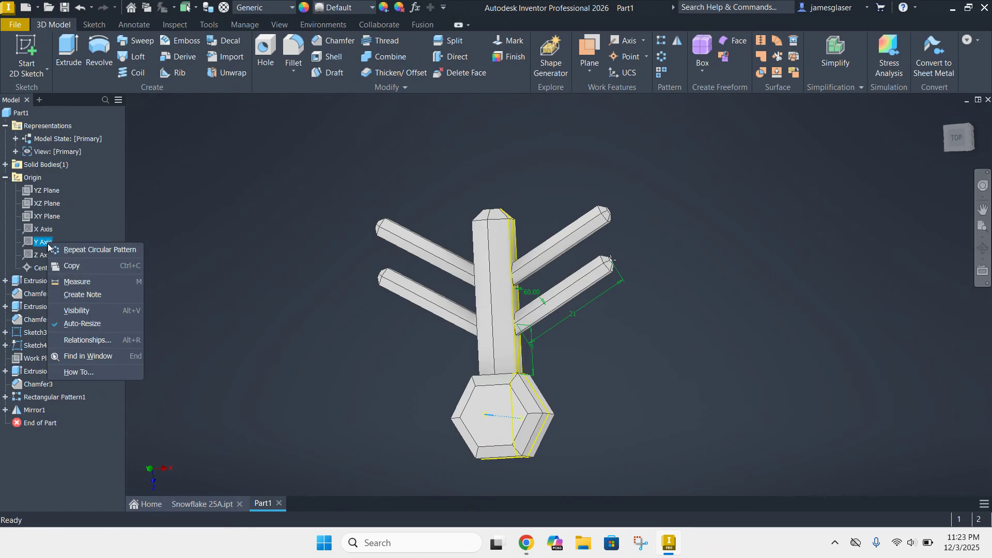
click(78, 312)
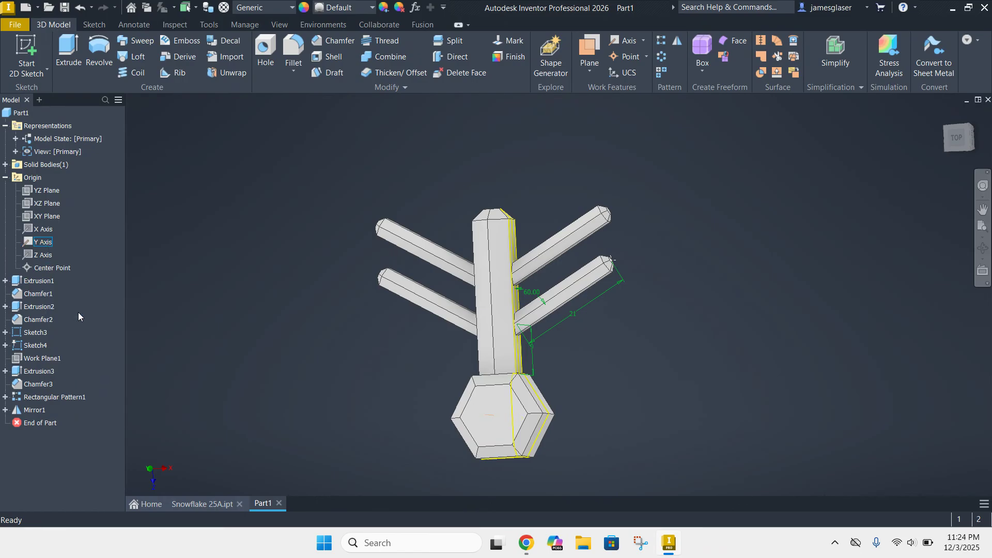
mouse_move(603, 424)
shift+middle_down()
mouse_move(626, 471)
mouse_move(587, 420)
shift+middle_up()
shift+middle_drag(335, 333, 364, 337)
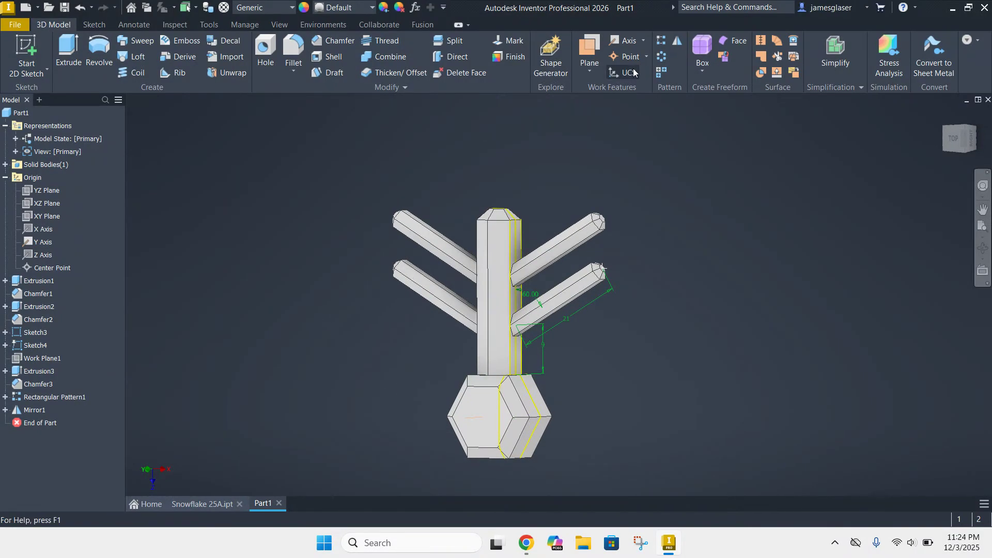
- Set up a circular pattern of the chamfered arm and all its side branches around the Y axis
click(660, 59)
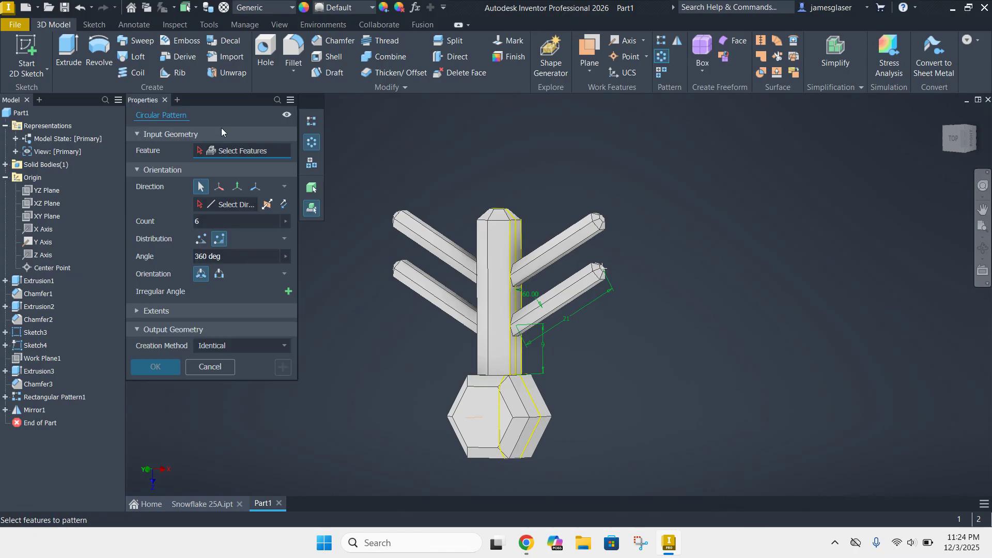
click(404, 231)
click(403, 231)
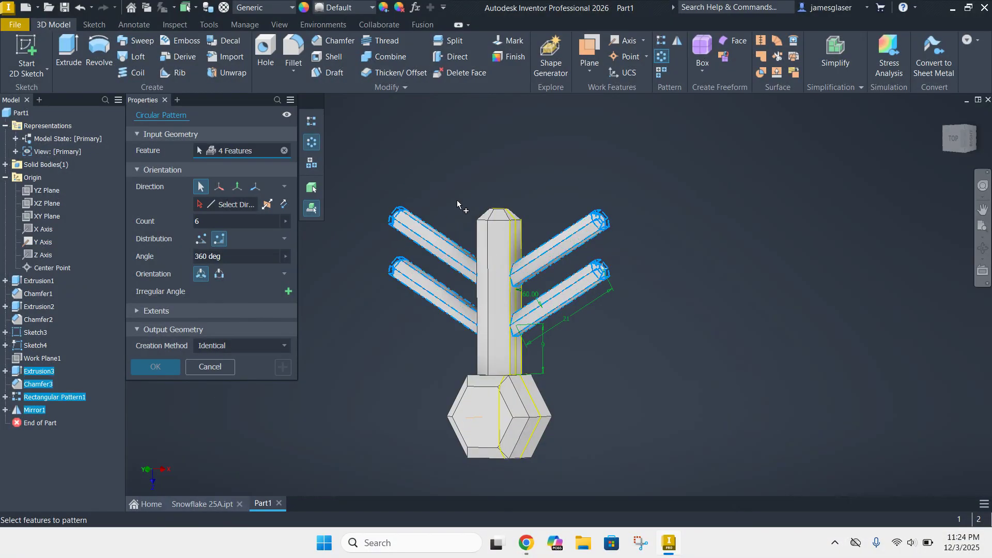
click(488, 241)
click(496, 213)
shift+middle_drag(696, 322, 723, 318)
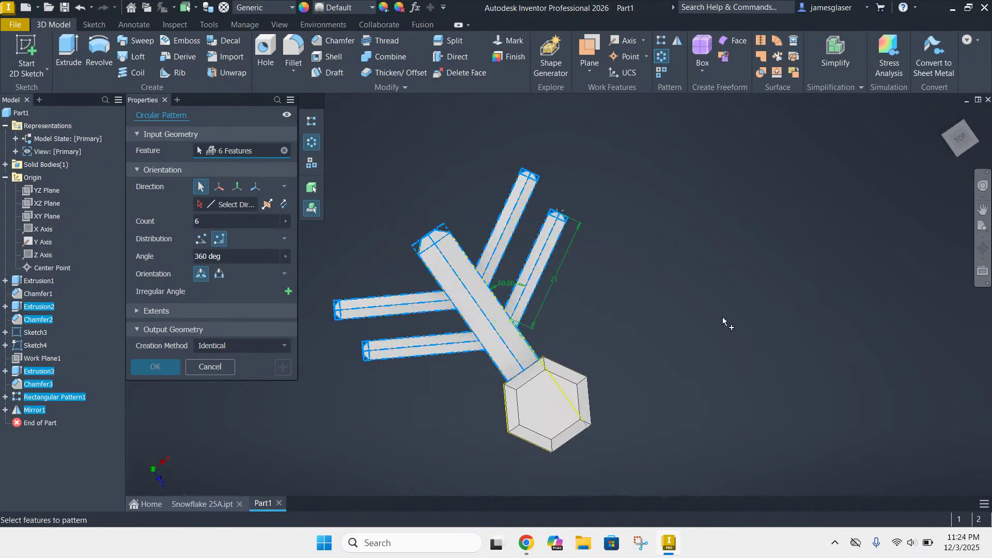
click(201, 186)
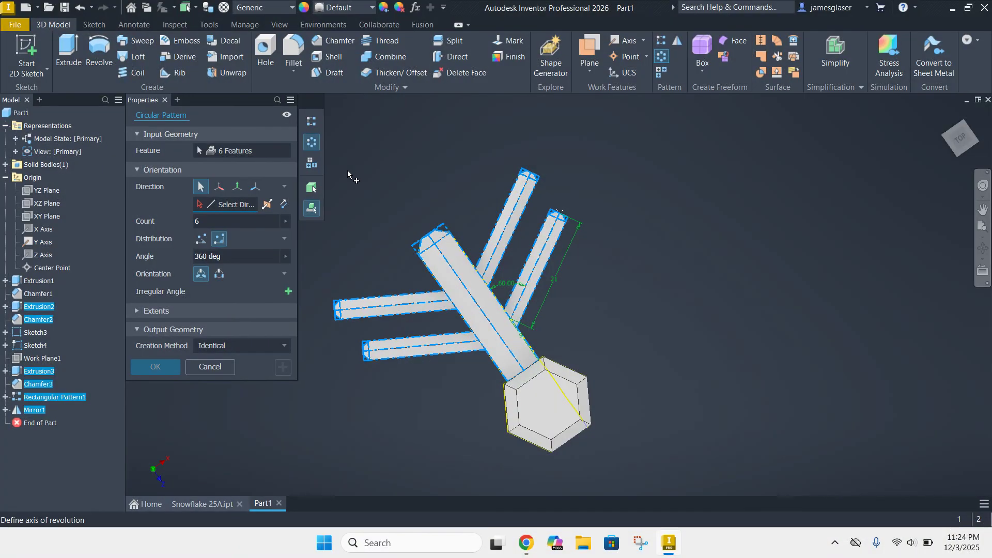
shift+middle_drag(753, 372, 591, 367)
click(487, 404)
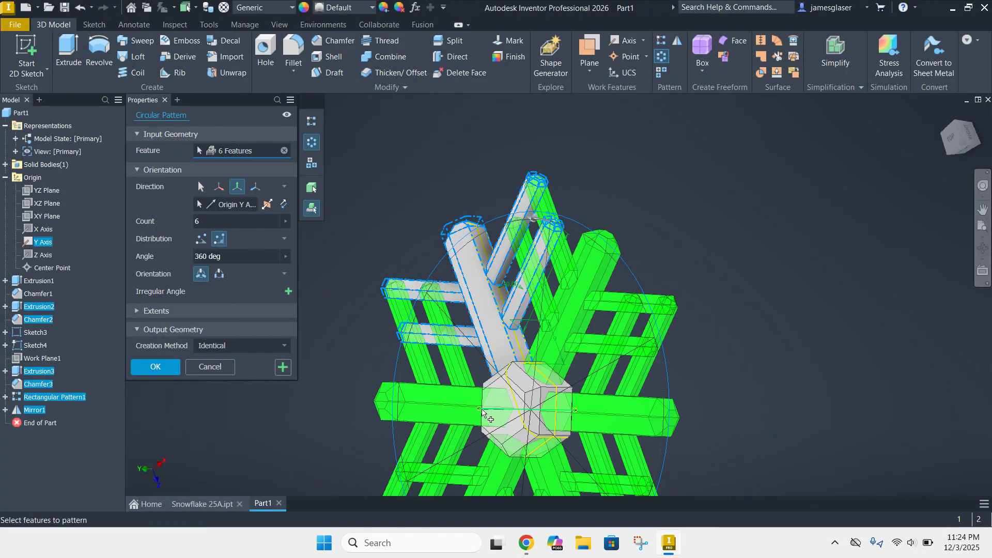
shift+middle_drag(453, 209, 472, 172)
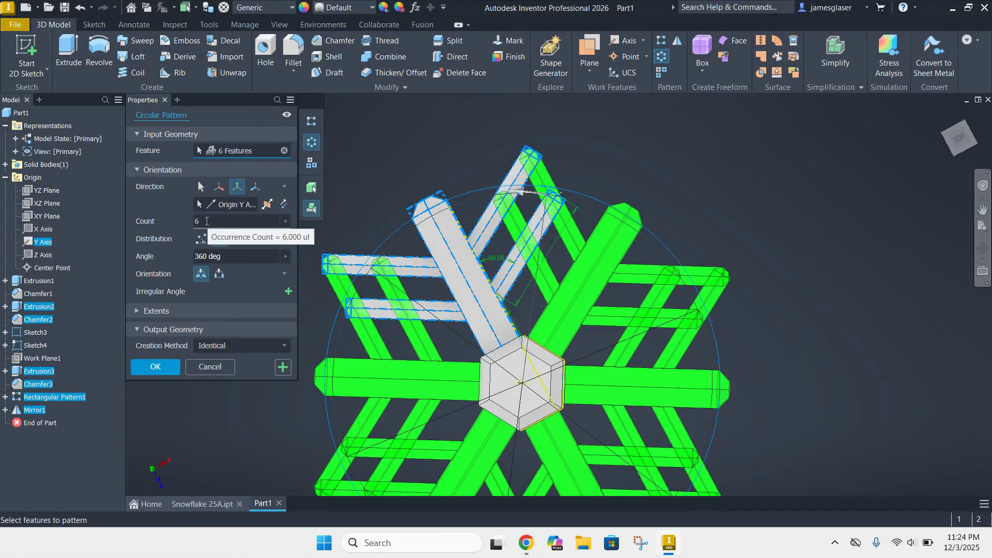
- Preview the arm pattern with 5 and 7 occurrences and try to create it with 6 over 360 degrees
double_click(203, 221)
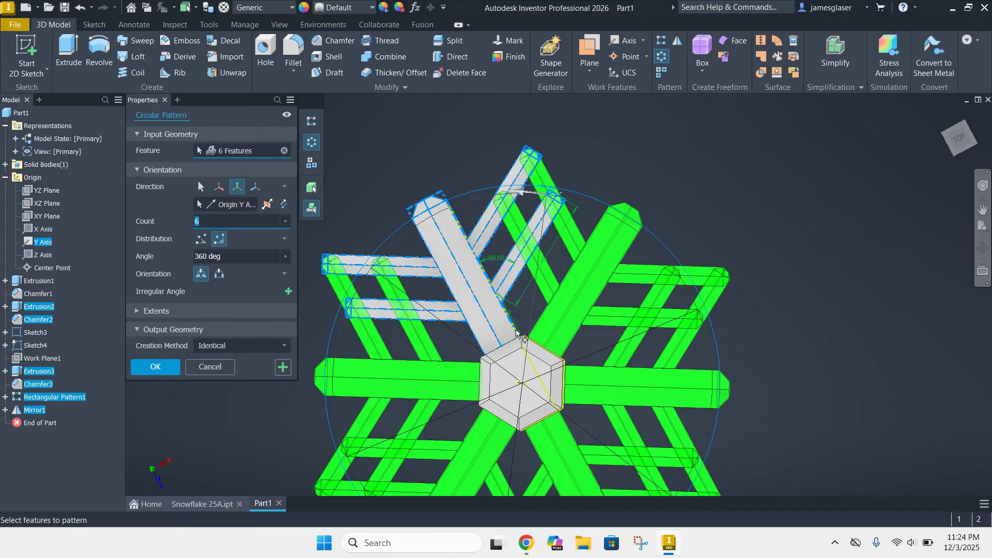
text(5)
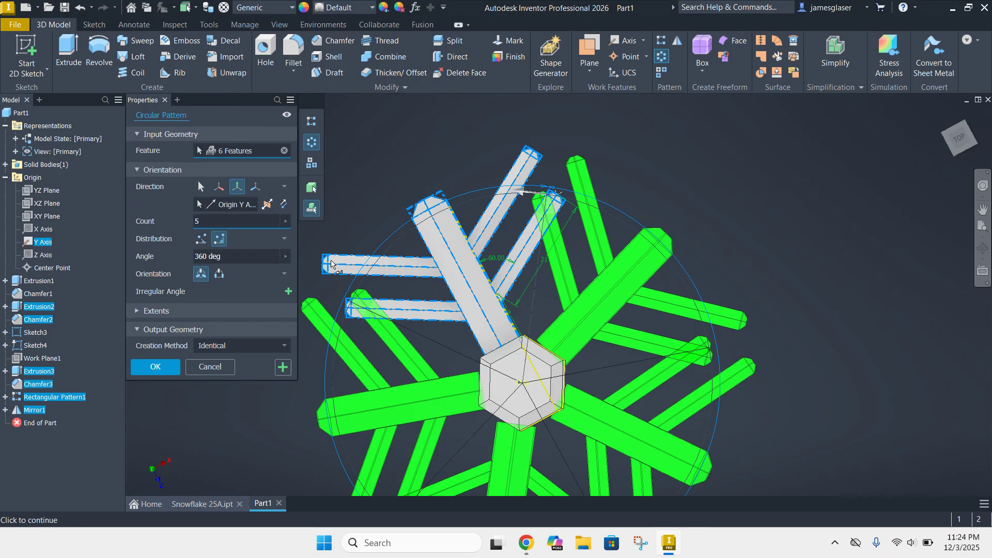
key(BackSpace)
text(7)
key(BackSpace)
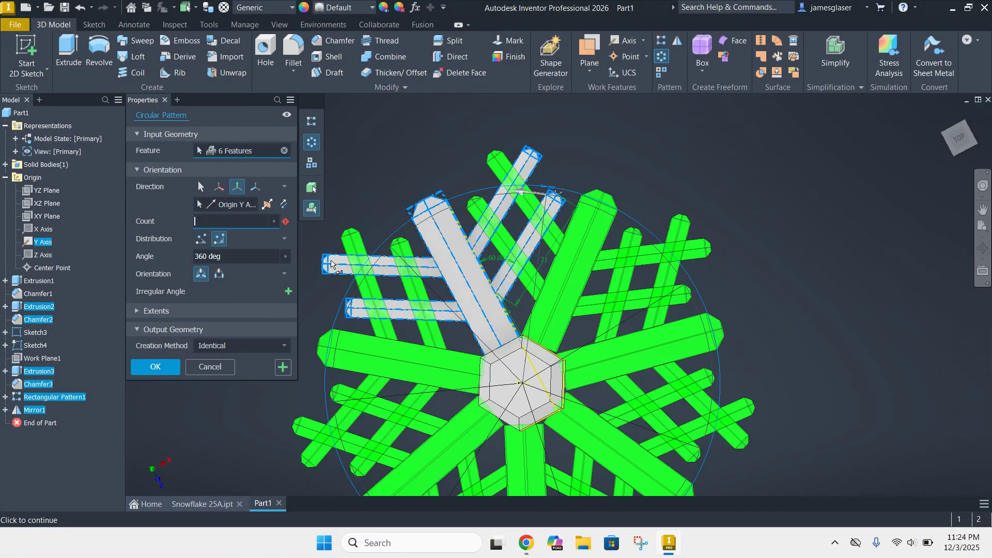
text(6)
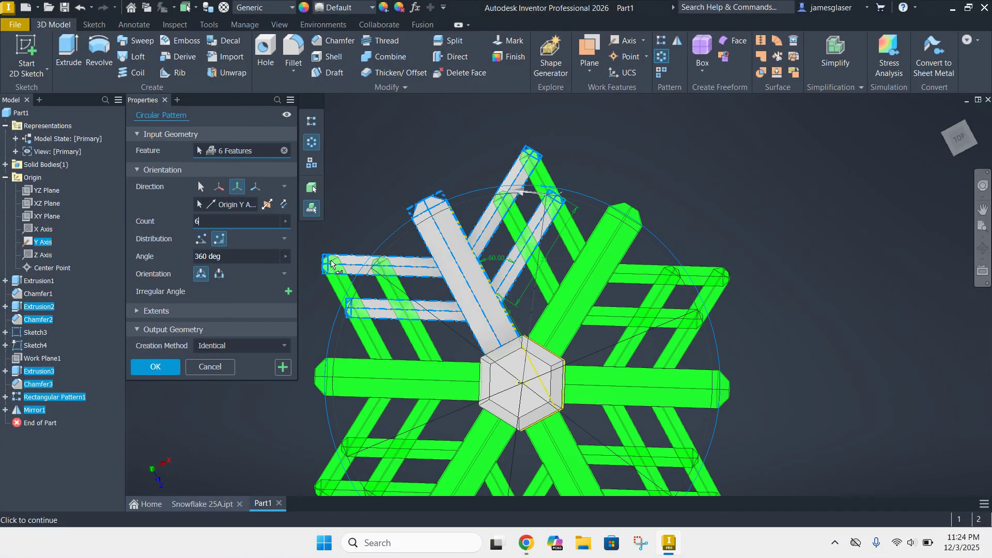
click(156, 366)
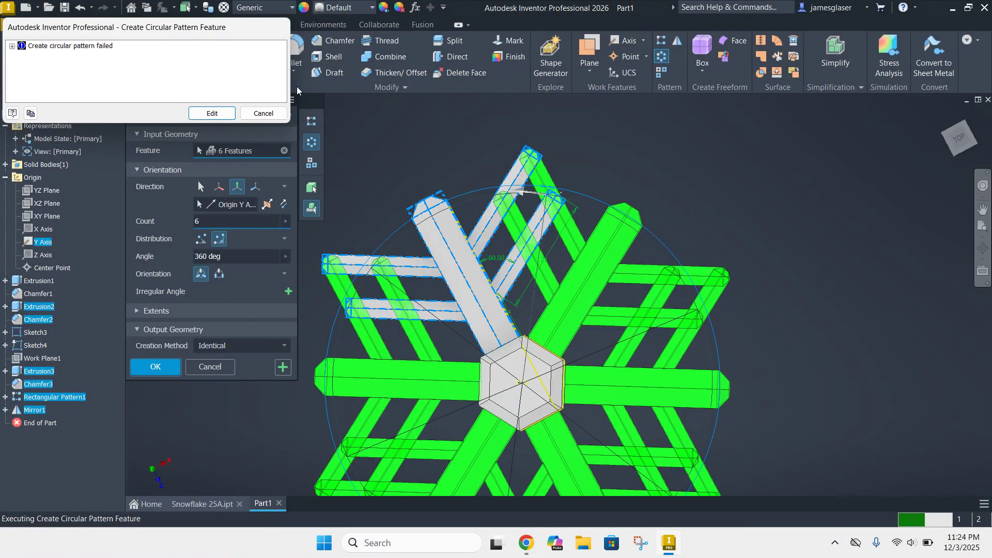
click(220, 116)
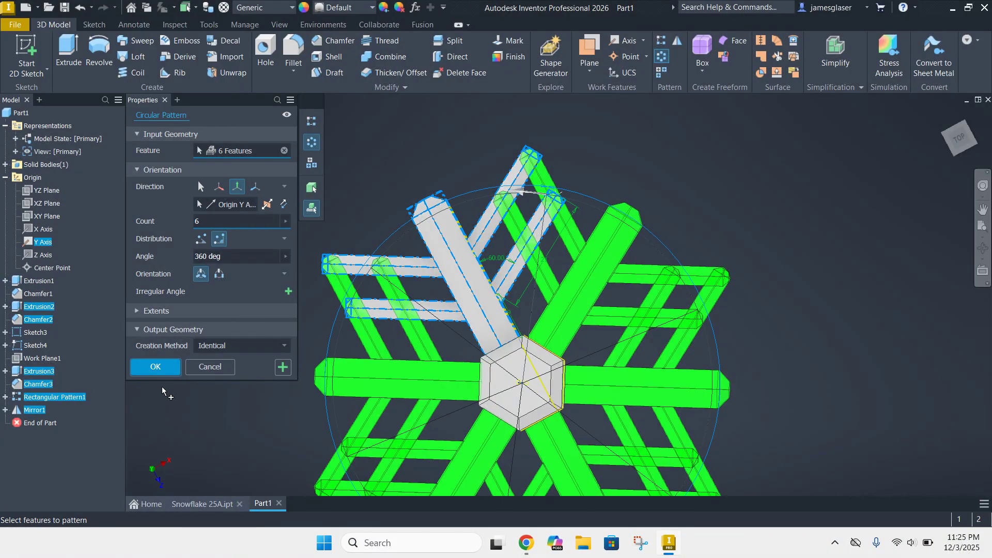
click(202, 370)
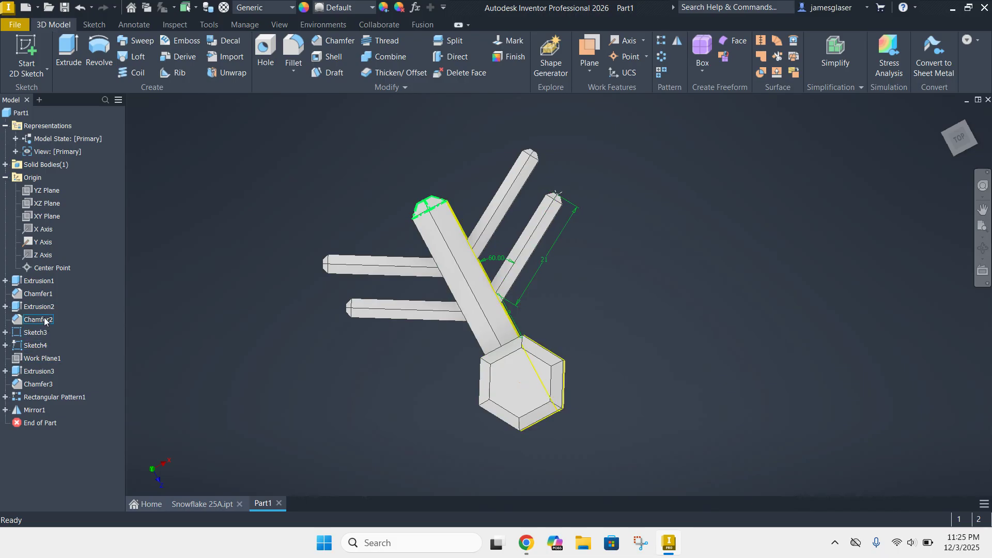
click(49, 373)
right_click(50, 373)
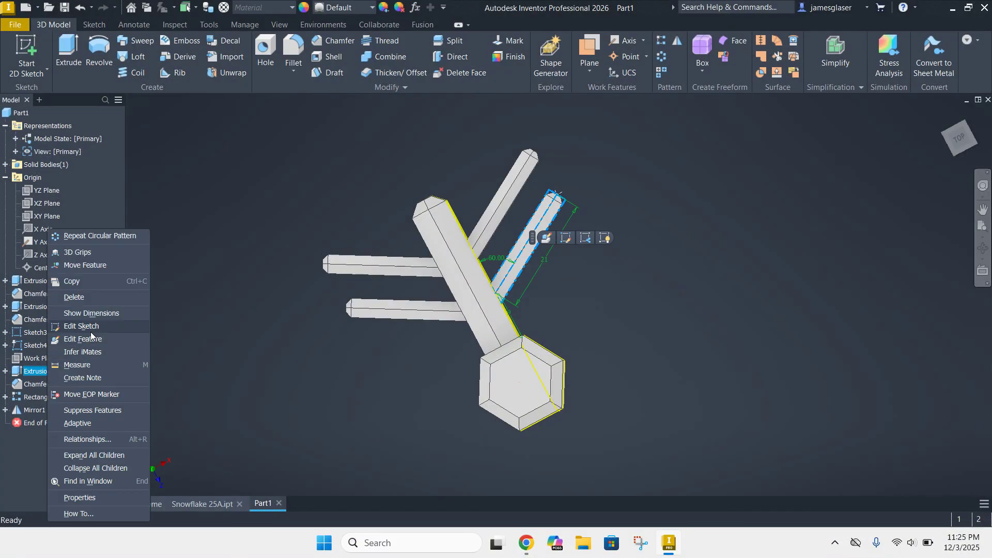
click(83, 327)
shift+middle_drag(417, 370, 551, 359)
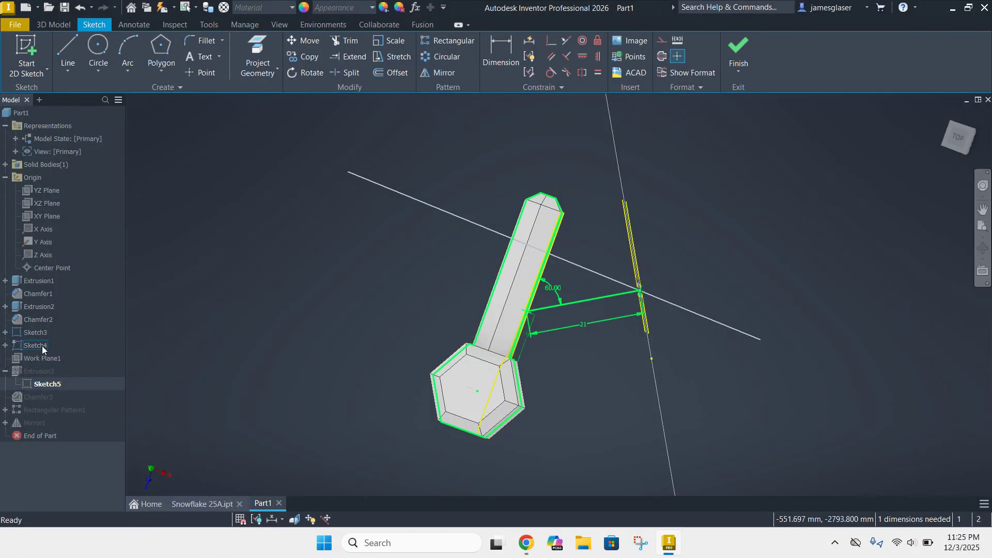
click(738, 52)
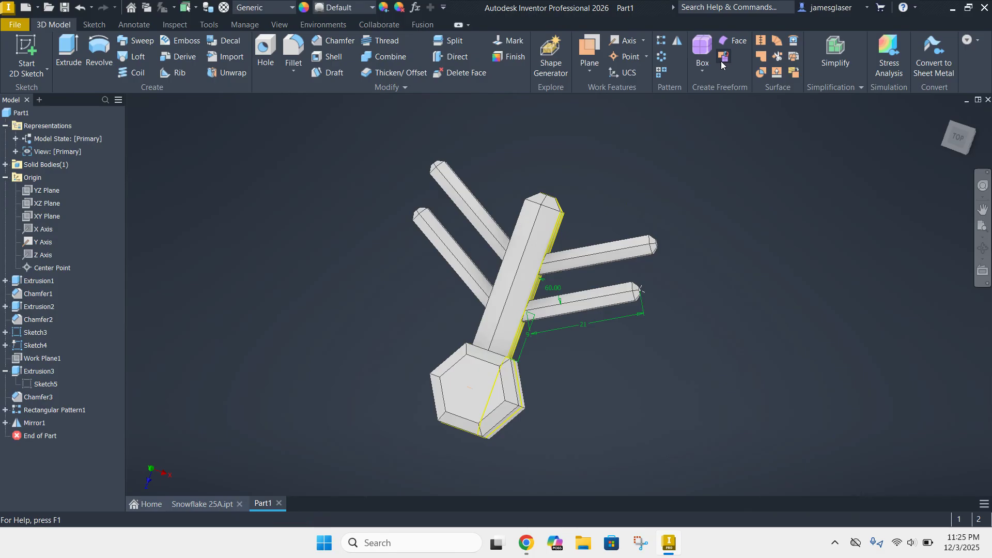
- Edit the sketch of the angled side branch line and set the line's length to 15 mm
click(39, 345)
right_click(47, 346)
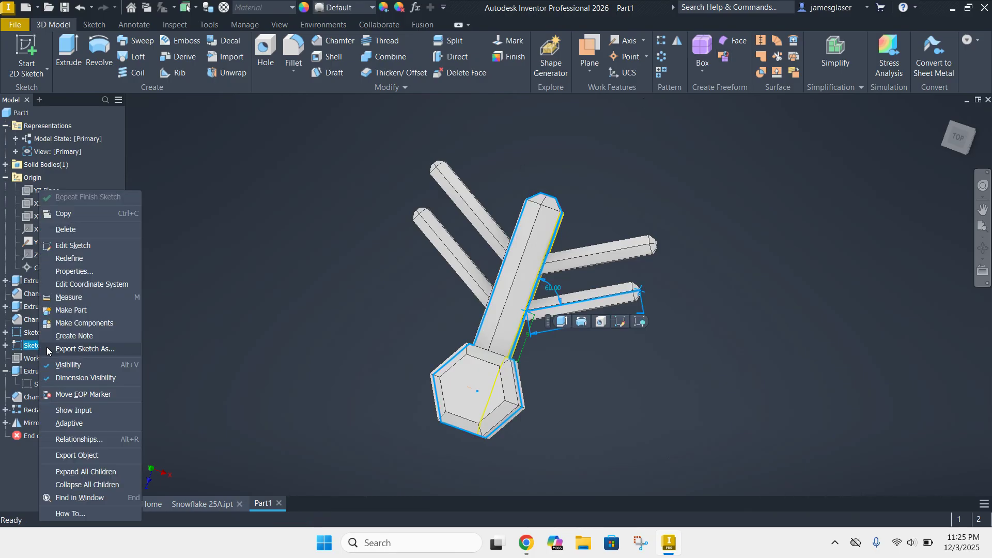
click(91, 246)
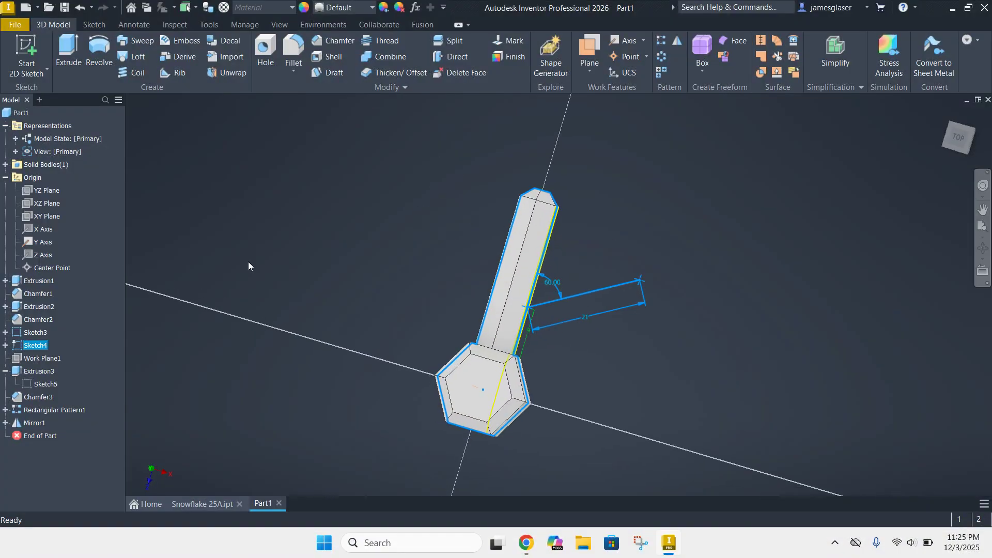
double_click(595, 279)
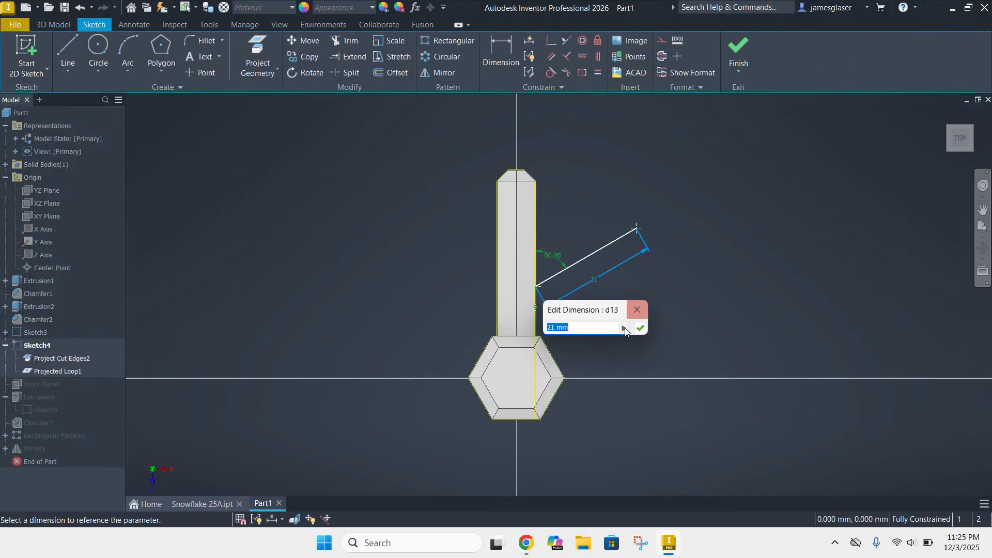
text(15)
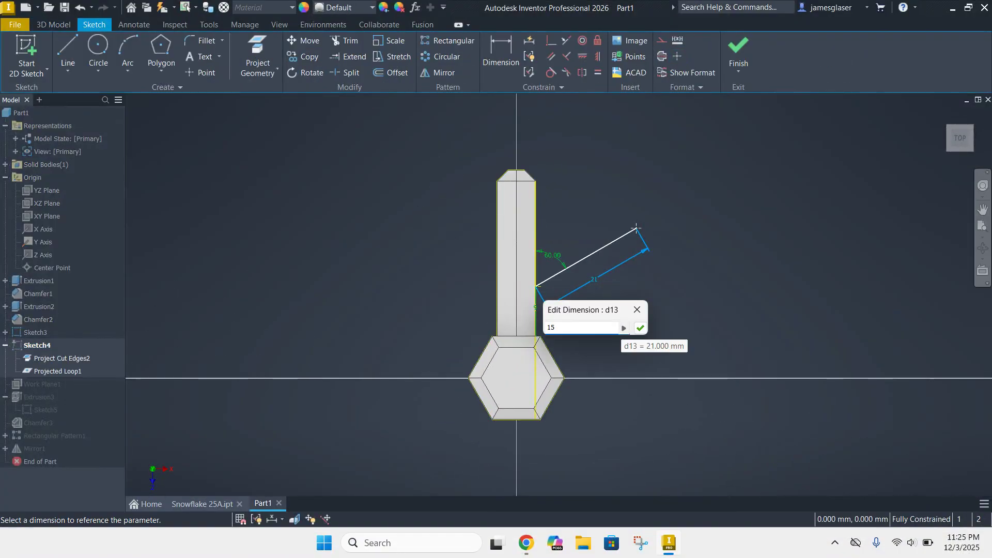
key(Return)
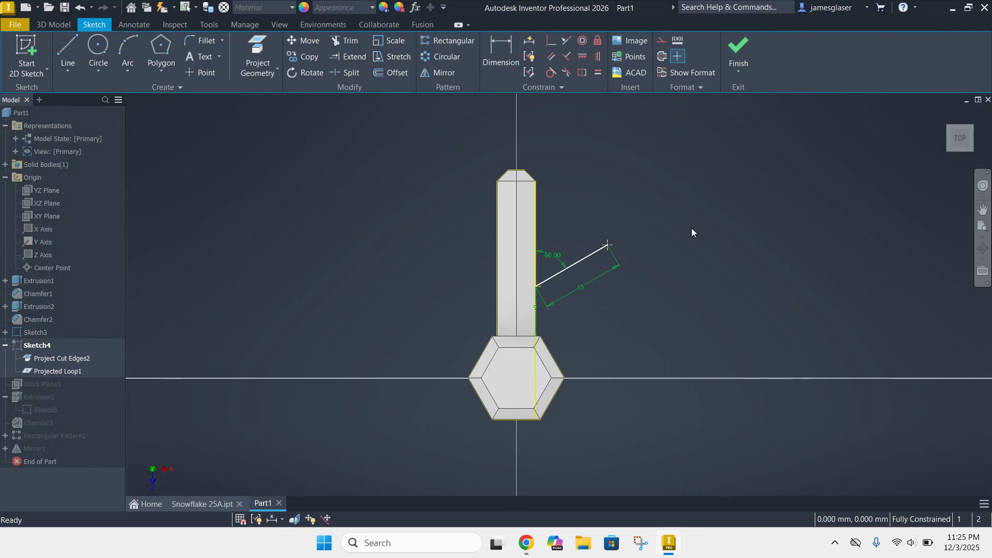
click(739, 54)
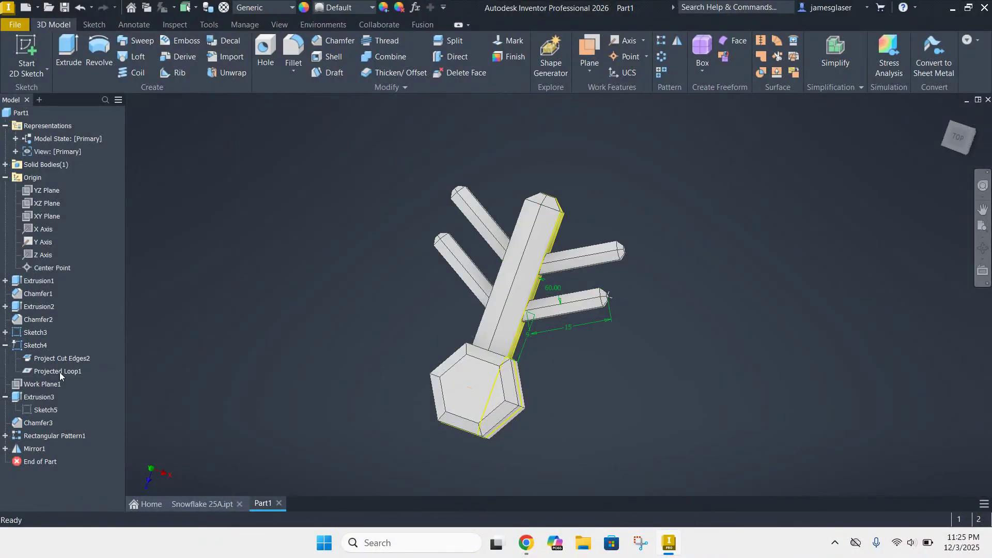
- Circular-pattern the chamfered arm and all its side branches around the Y axis with 6 occurrences over 360 degrees
click(663, 58)
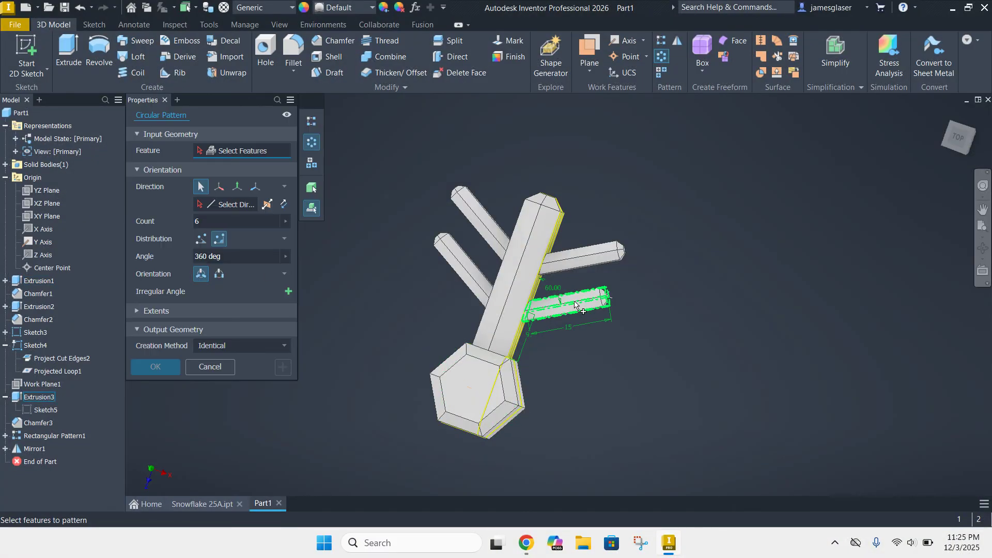
click(459, 264)
click(527, 281)
click(545, 202)
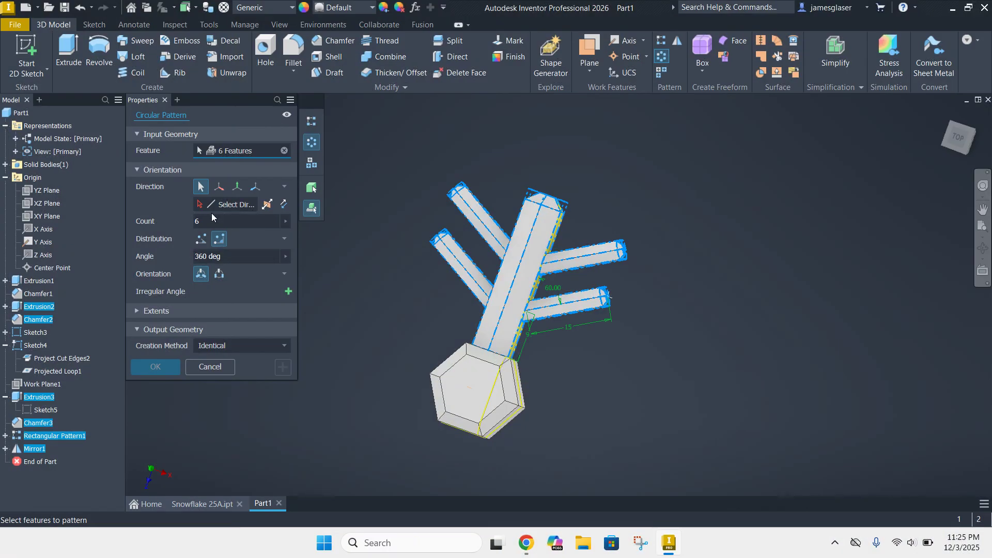
click(210, 205)
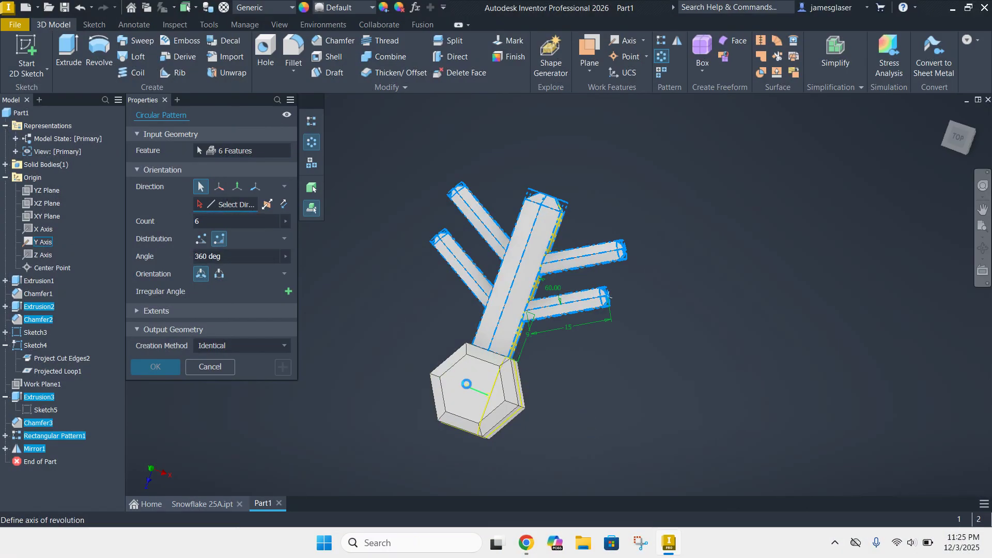
click(467, 384)
scroll(761, 354, up, 3)
mouse_move(782, 394)
shift+middle_down()
mouse_move(815, 386)
mouse_move(790, 377)
shift+middle_up()
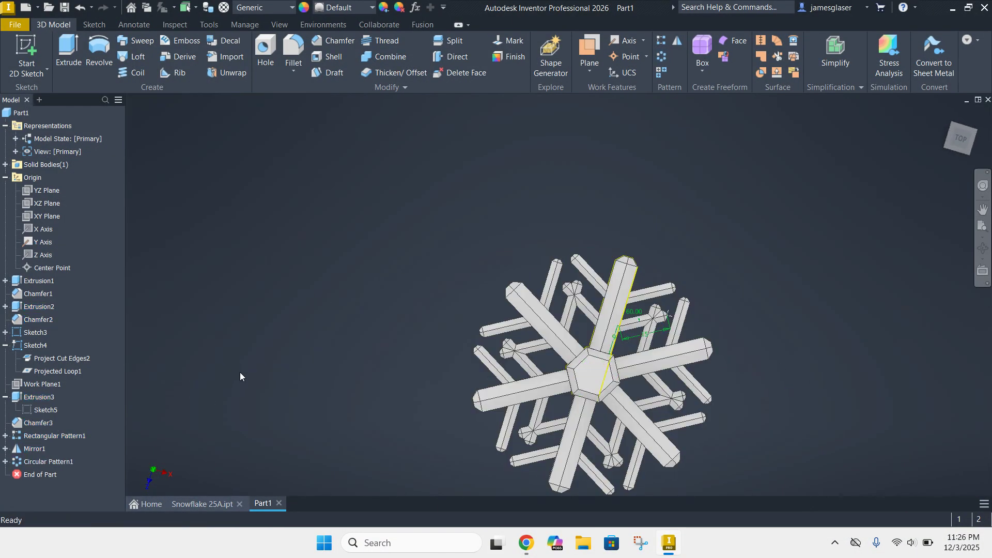
- Orient the snowflake to the top view and start a sketch on the flat face of the centre hexagon
scroll(794, 334, up, 3)
middle_drag(763, 325, 611, 254)
scroll(509, 290, down, 7)
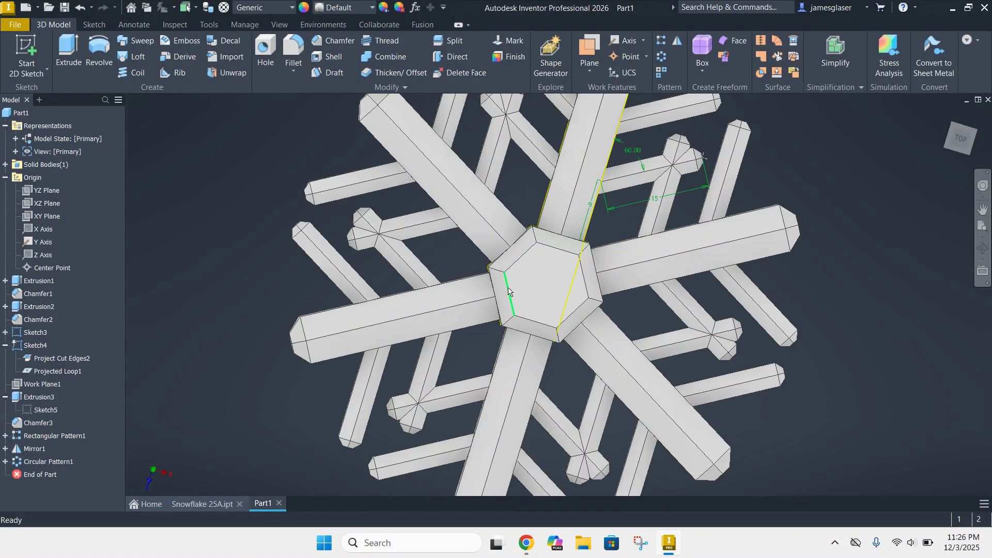
scroll(510, 287, up, 3)
mouse_move(717, 357)
shift+middle_down()
mouse_move(780, 336)
mouse_move(738, 356)
mouse_move(723, 346)
shift+middle_up()
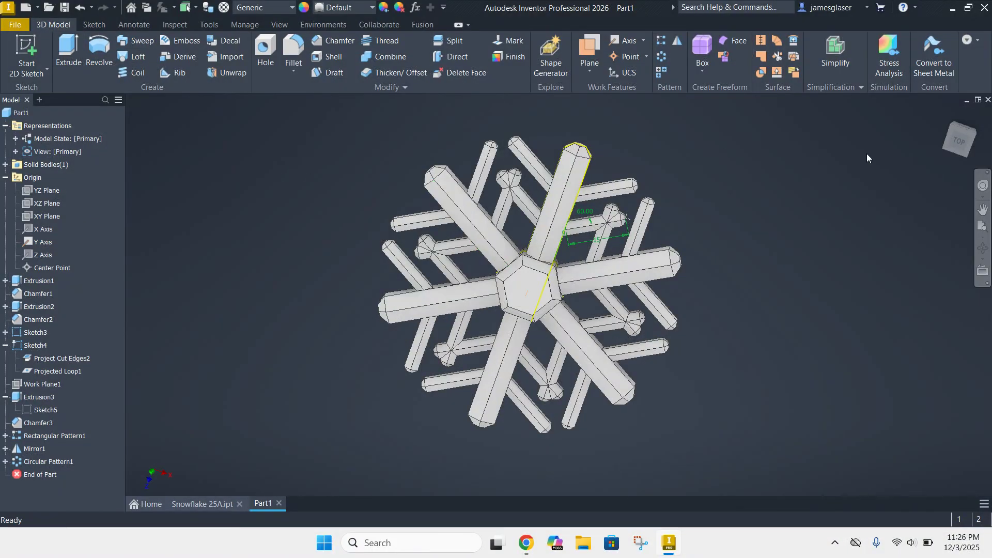
drag(954, 137, 955, 145)
click(955, 144)
click(26, 55)
click(559, 303)
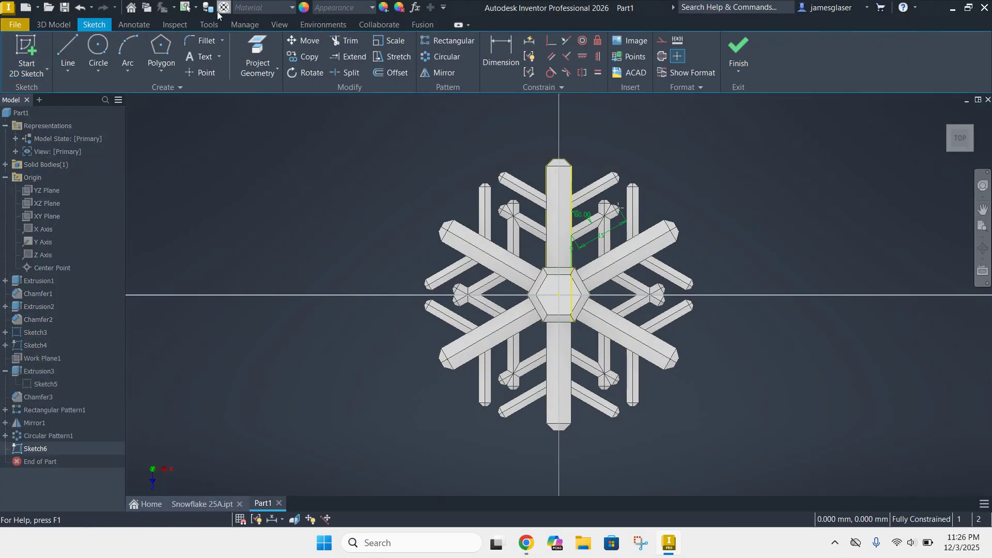
- Add the sketch text 2025 in 3.05 mm Tahoma over the centre hexagon
click(197, 59)
scroll(516, 277, down, 3)
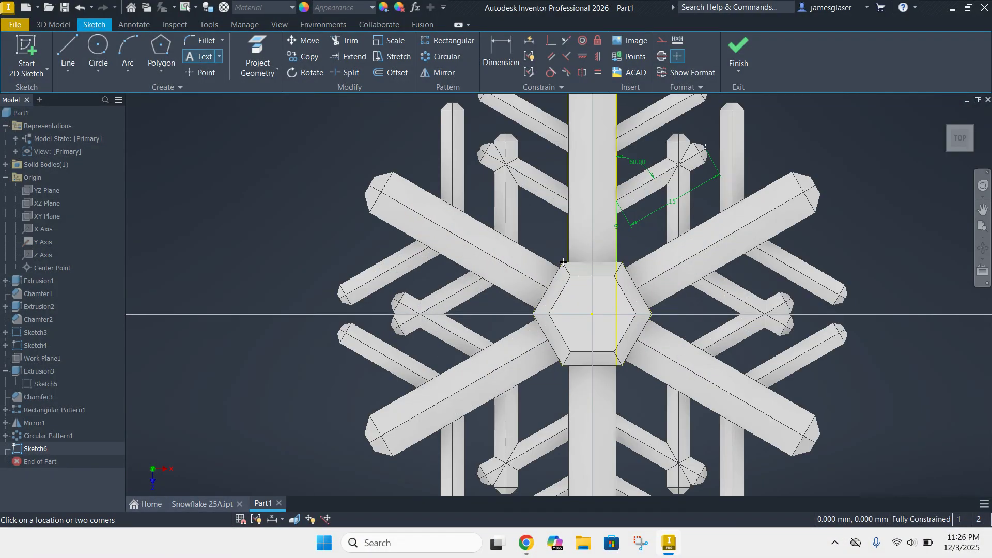
click(596, 326)
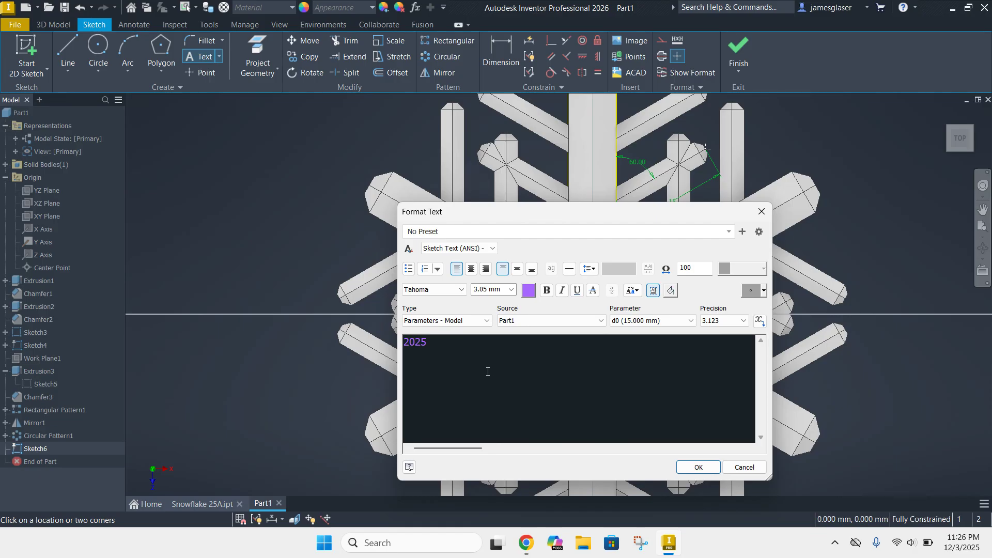
click(697, 467)
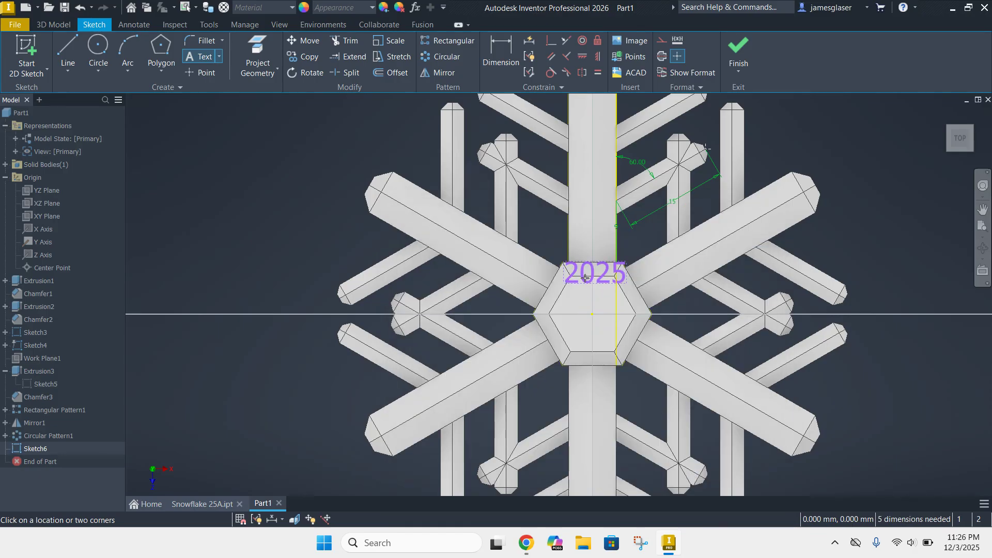
scroll(587, 291, up, 5)
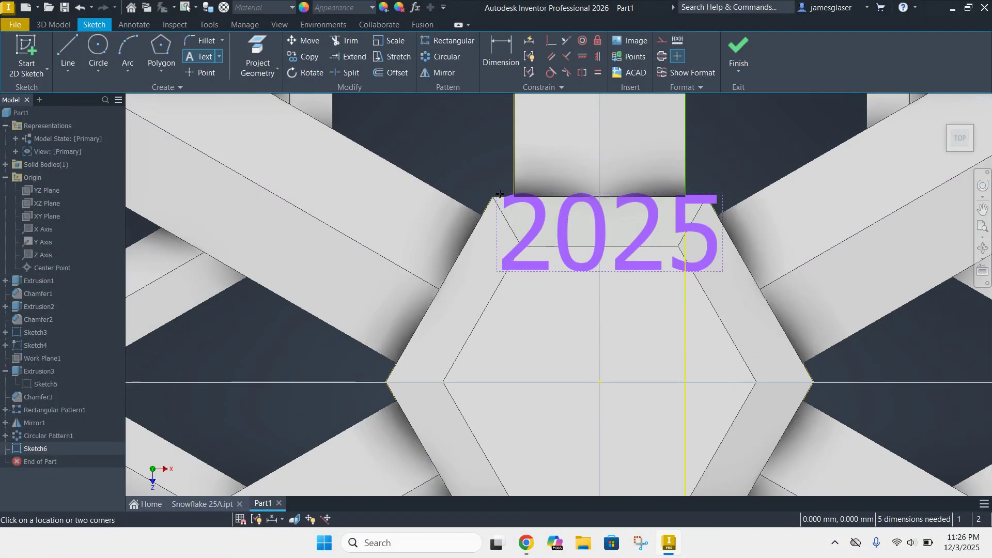
key(Escape)
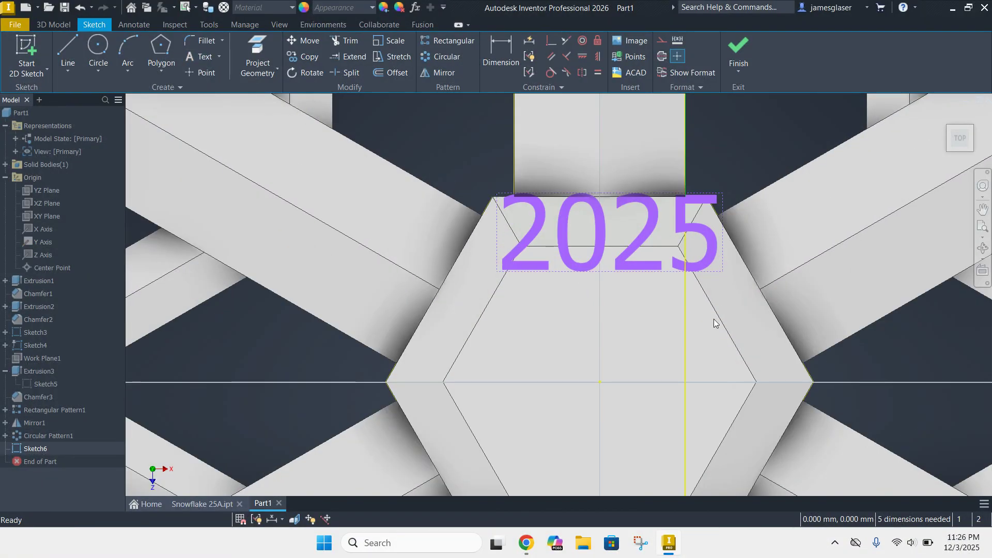
scroll(526, 275, down, 2)
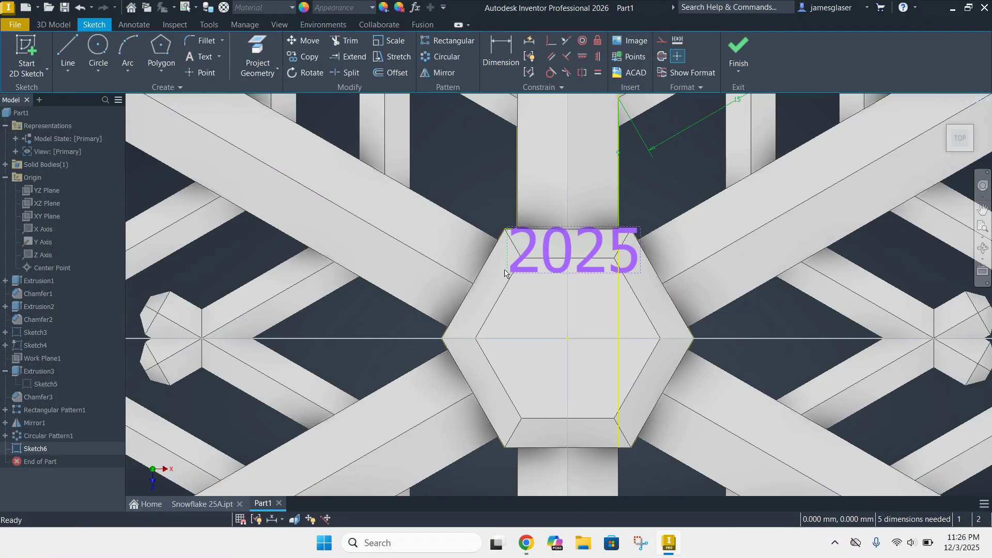
- Stretch the 2025 text frame to the centre hexagon's full width and height, make the text bold and centred both ways, and finish the sketch
drag(507, 273, 442, 445)
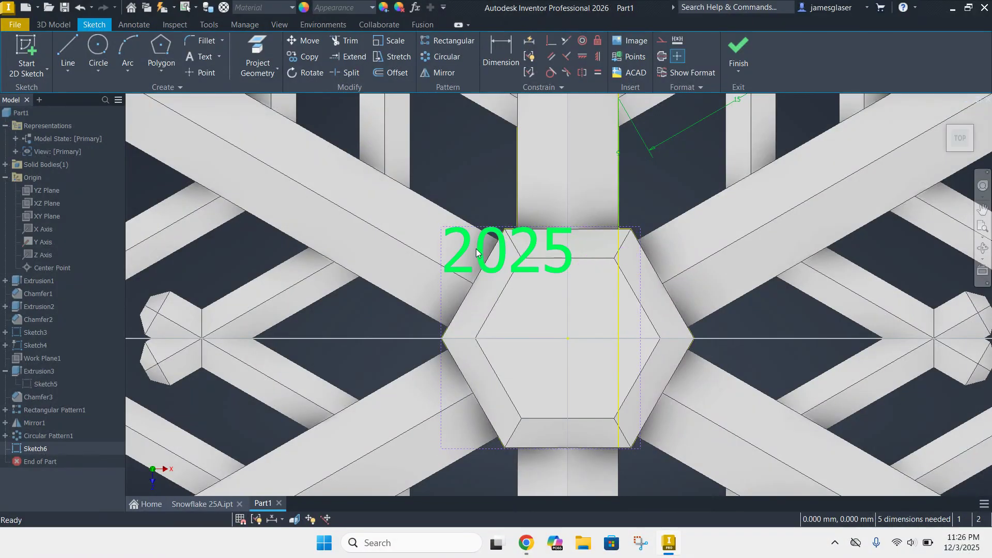
drag(640, 447, 695, 444)
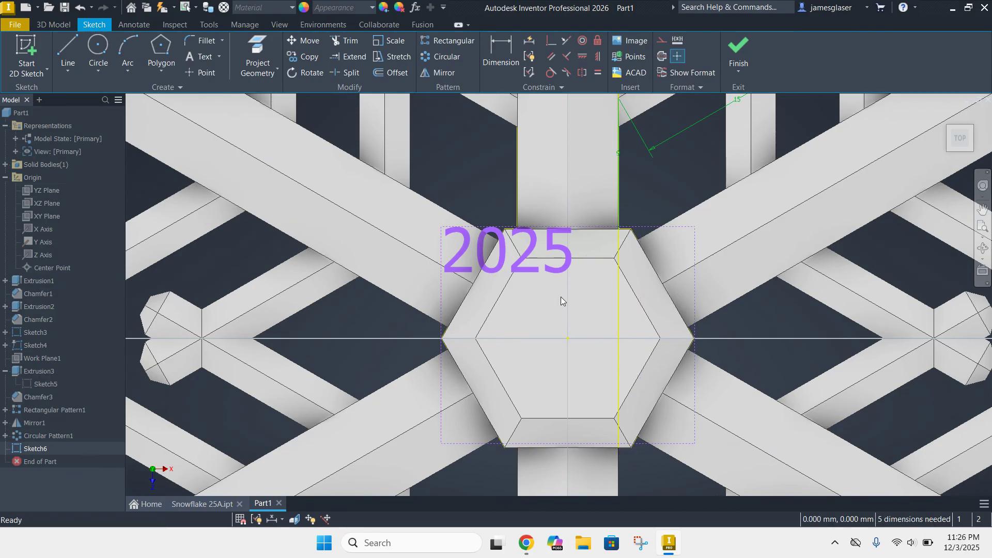
double_click(501, 266)
drag(466, 349, 407, 346)
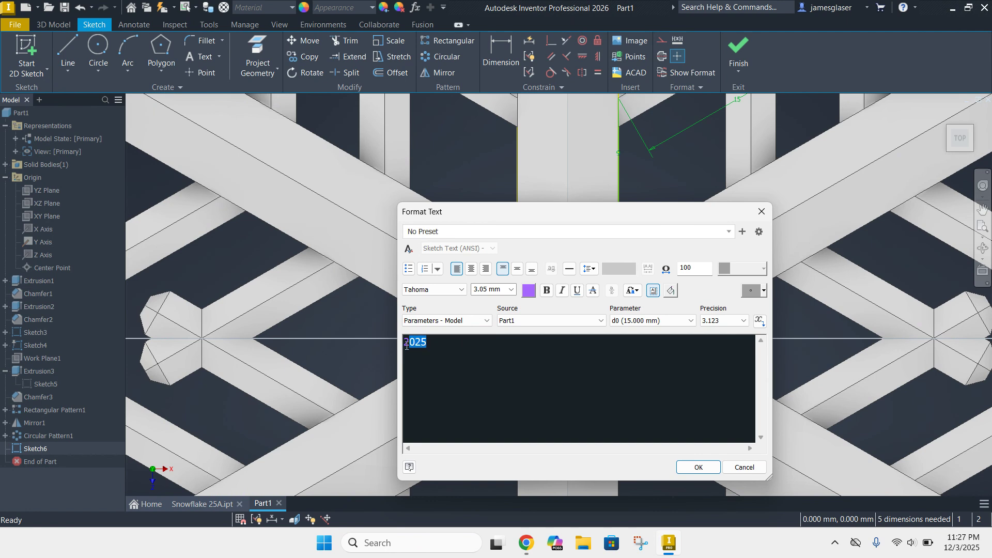
click(472, 270)
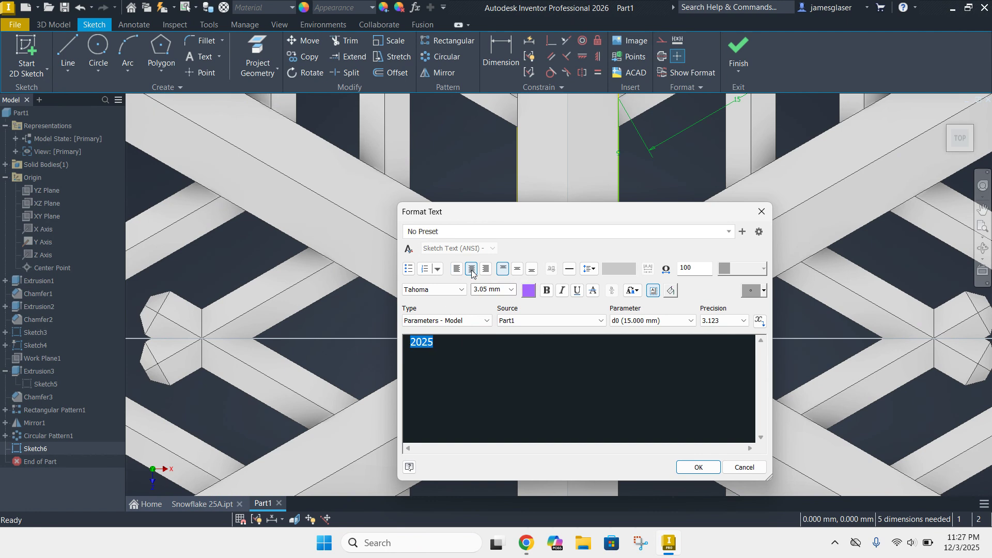
click(518, 271)
click(547, 291)
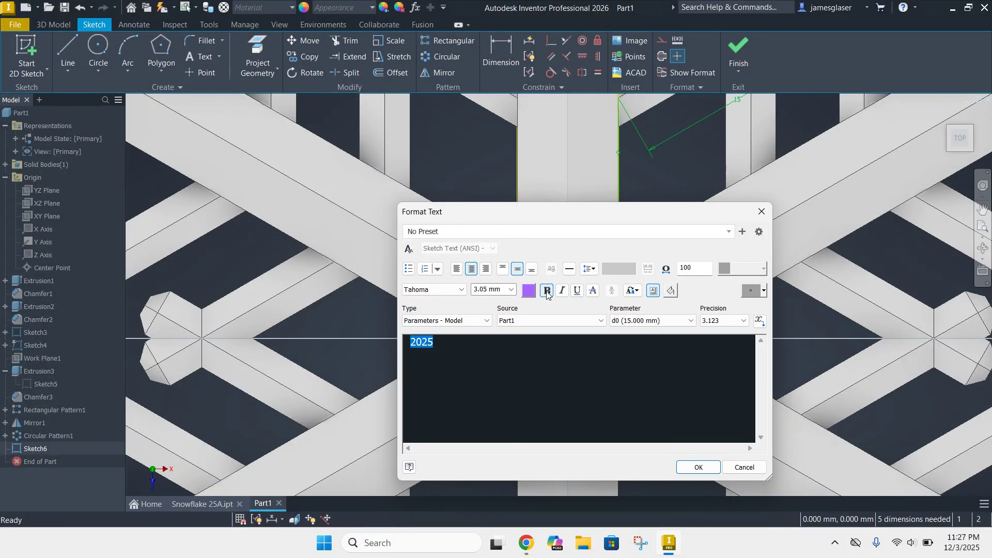
click(698, 467)
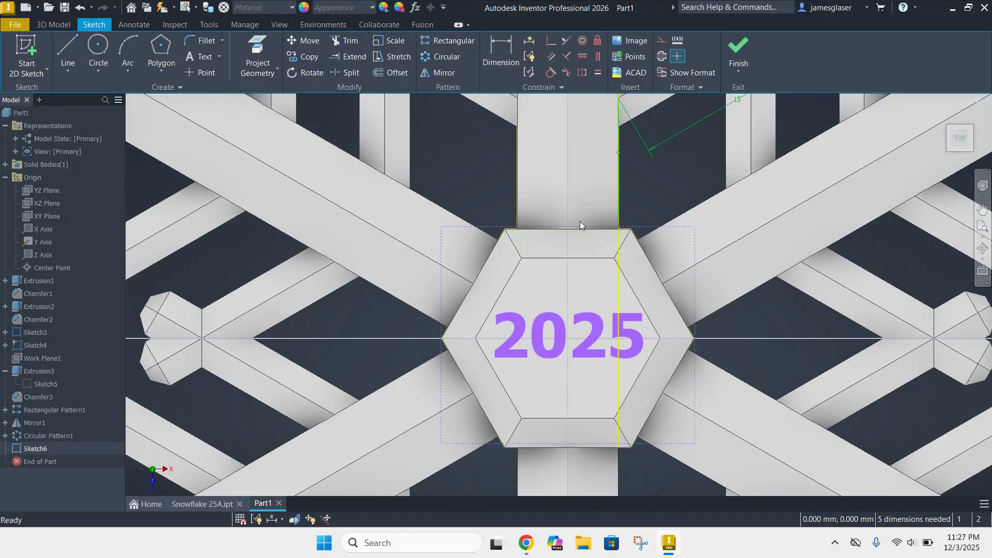
click(738, 49)
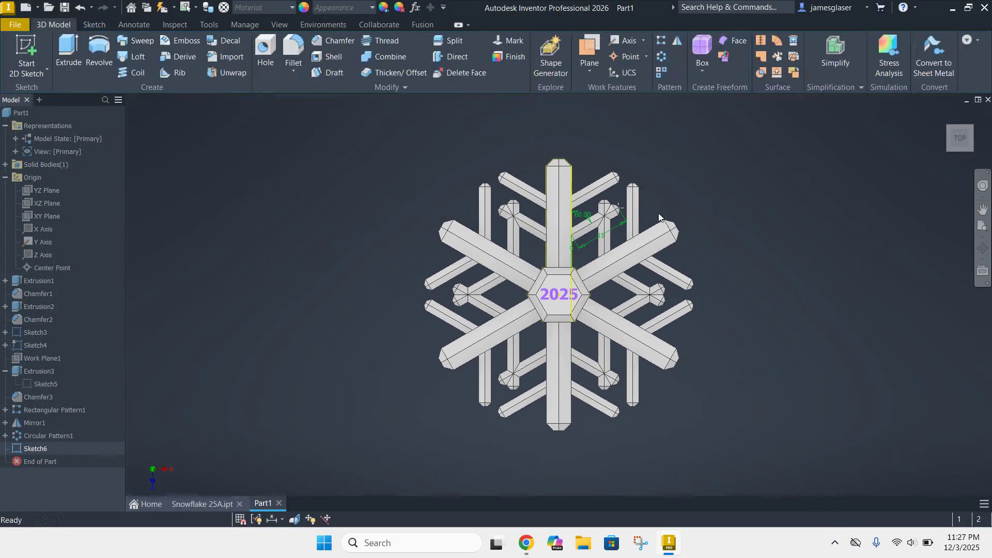
key(e)
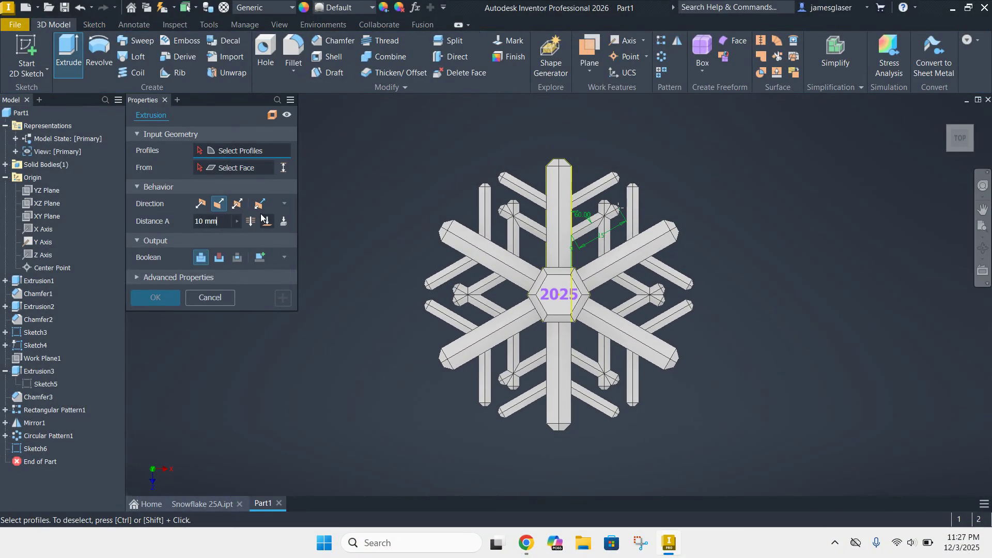
scroll(551, 307, up, 3)
scroll(552, 306, up, 2)
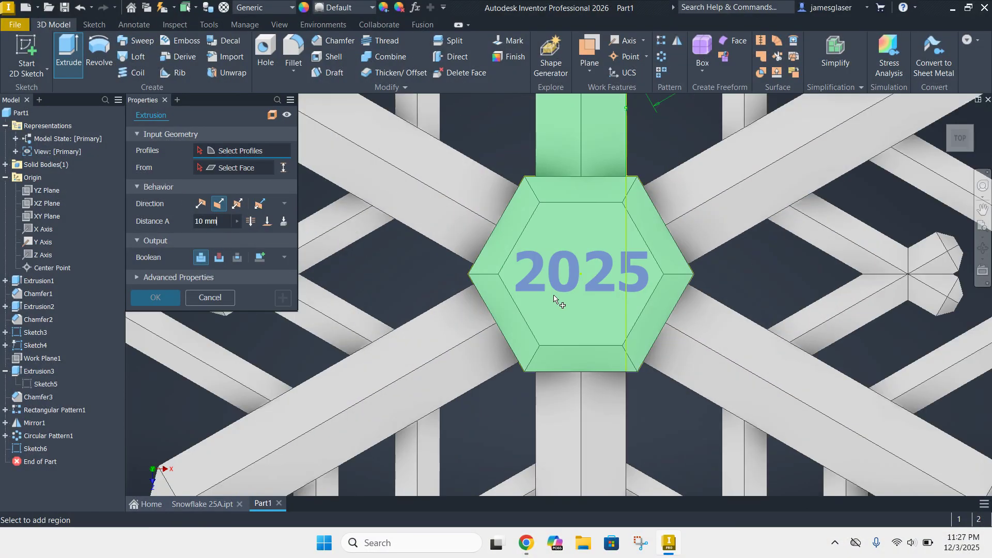
key(Escape)
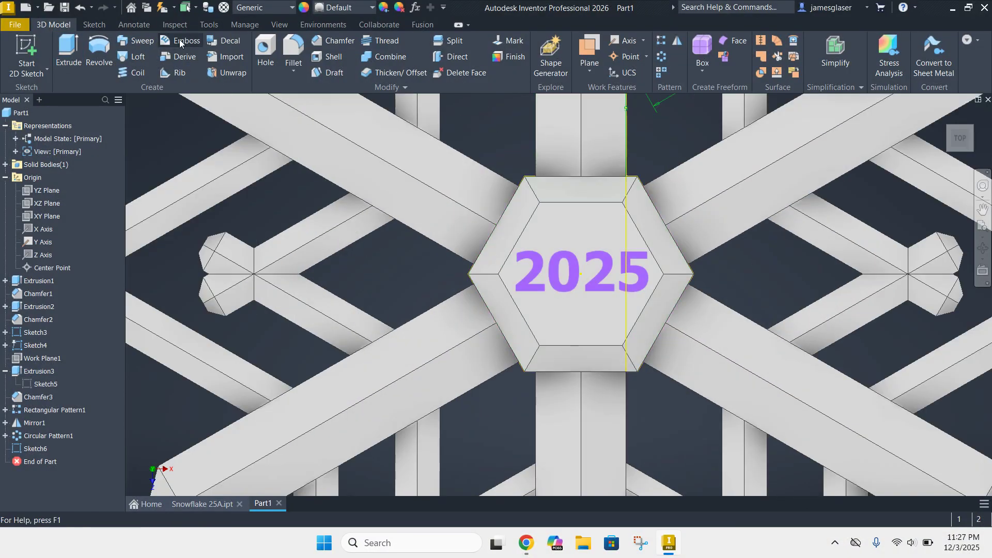
- Engrave the 2025 text into the centre hexagon with an Emboss feature, using a depth of 0.8 mm
click(178, 41)
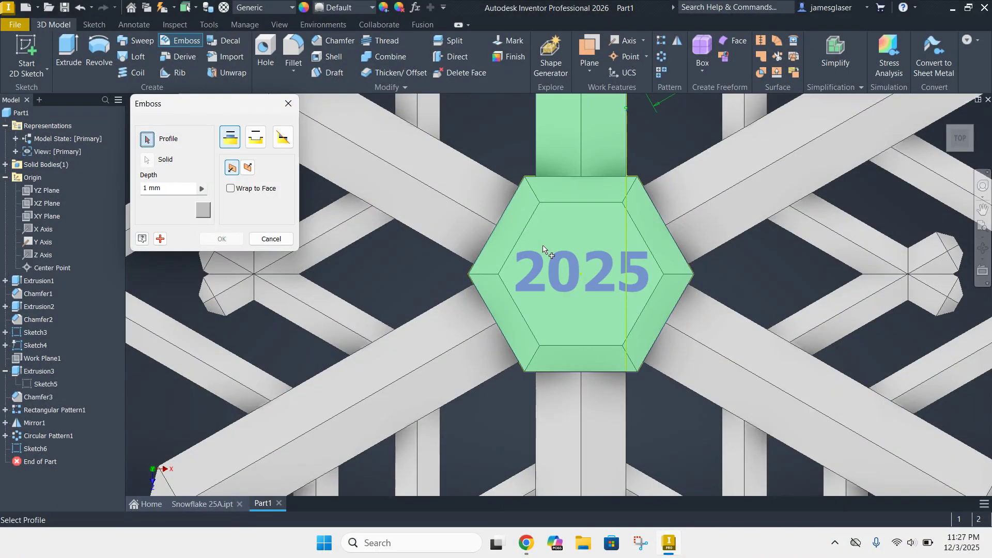
click(570, 256)
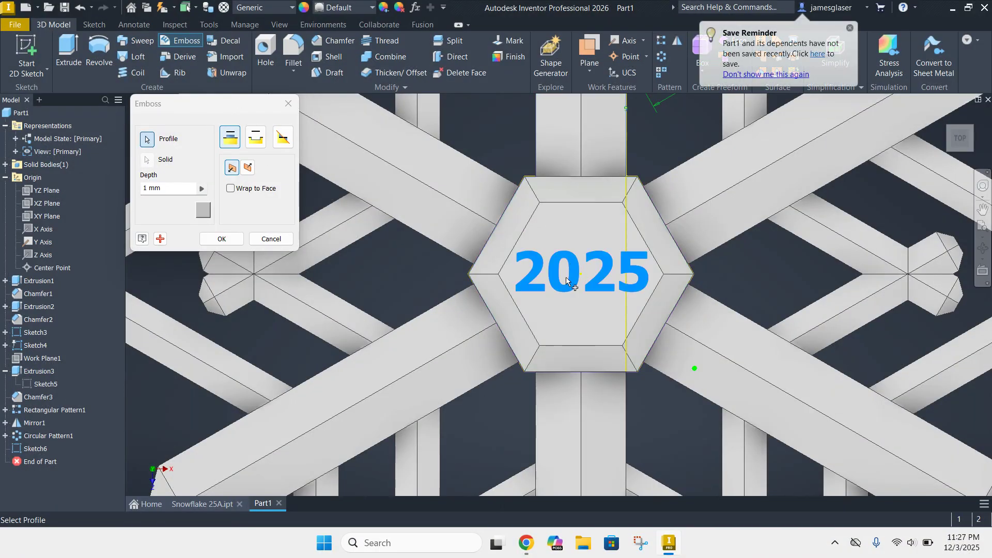
click(255, 137)
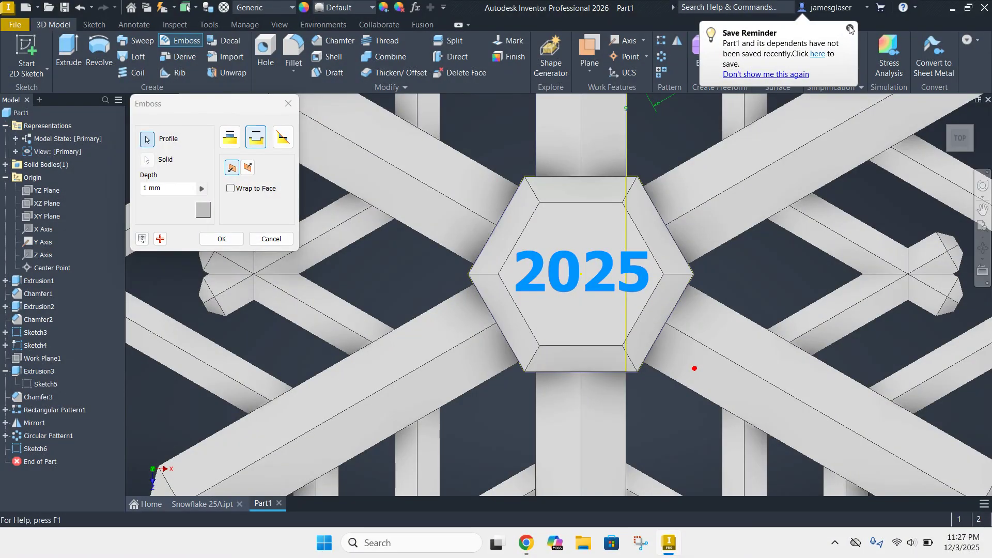
click(850, 28)
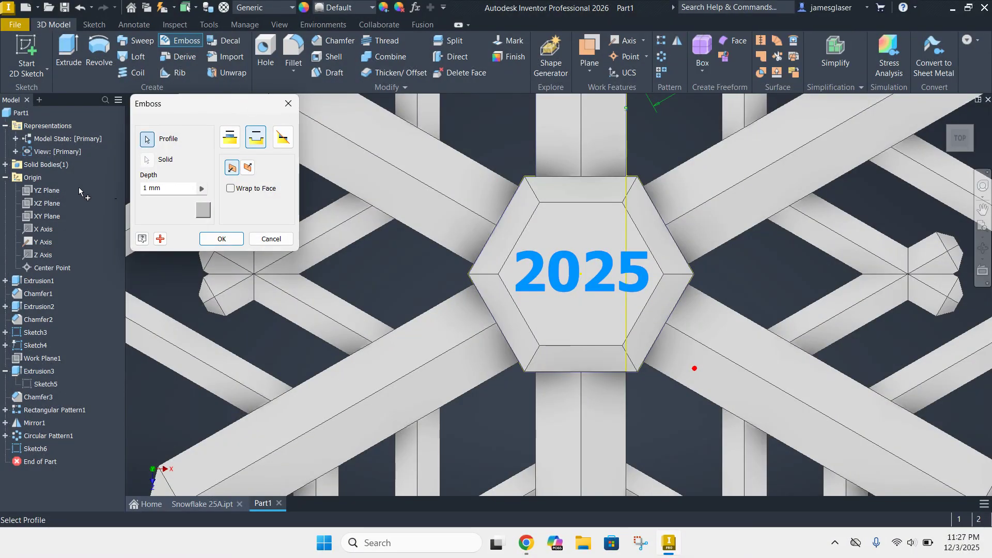
click(180, 189)
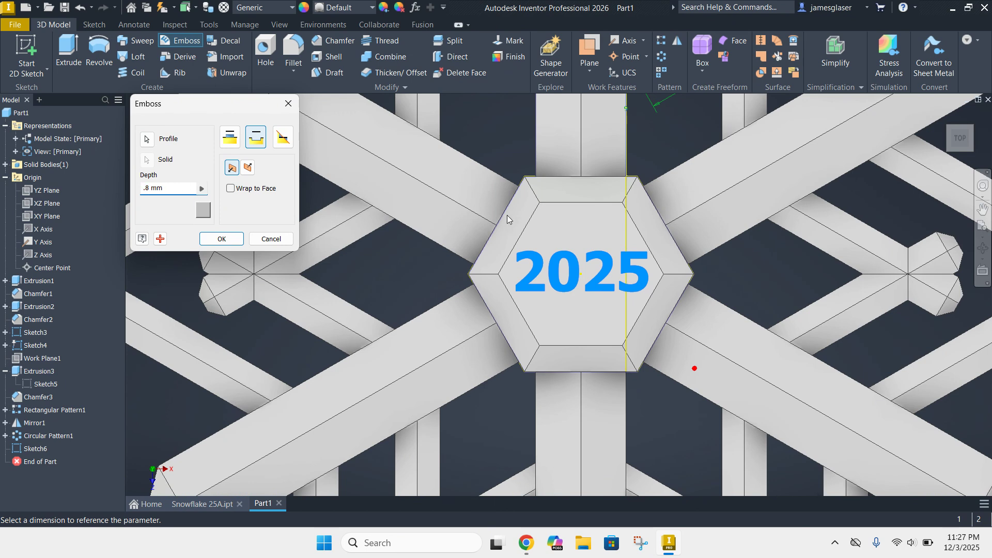
text(.8)
click(221, 238)
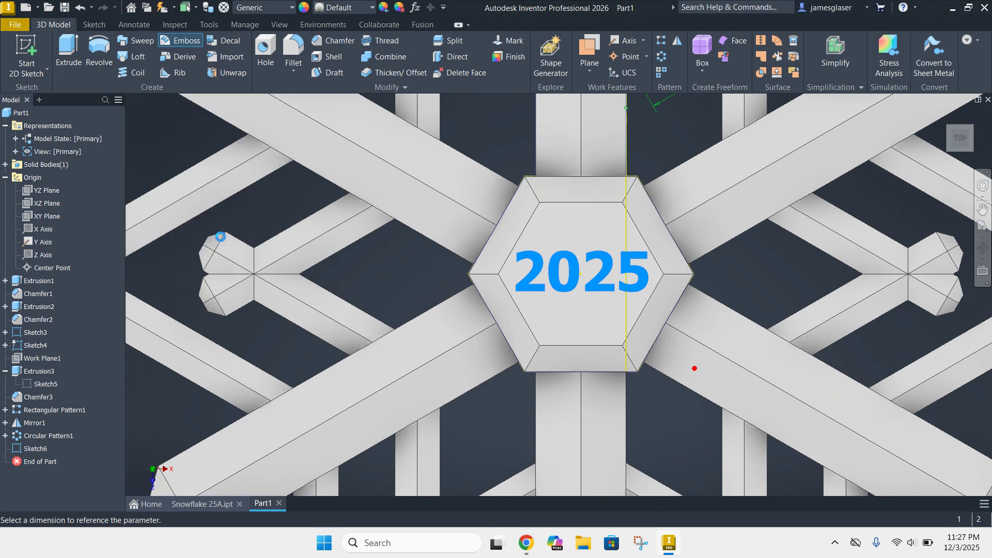
- Start a 2D sketch on the flat side face near the outer tip of the arm that carries the branch dimensions
shift+middle_drag(569, 279, 532, 289)
shift+middle_drag(402, 283, 481, 345)
scroll(482, 346, down, 10)
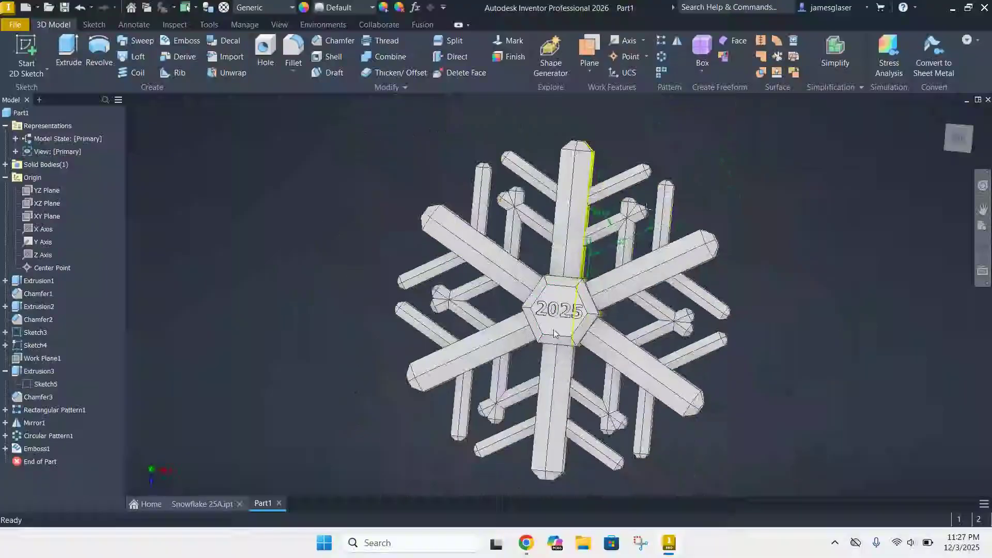
shift+middle_drag(646, 320, 63, 314)
shift+middle_drag(278, 250, 313, 255)
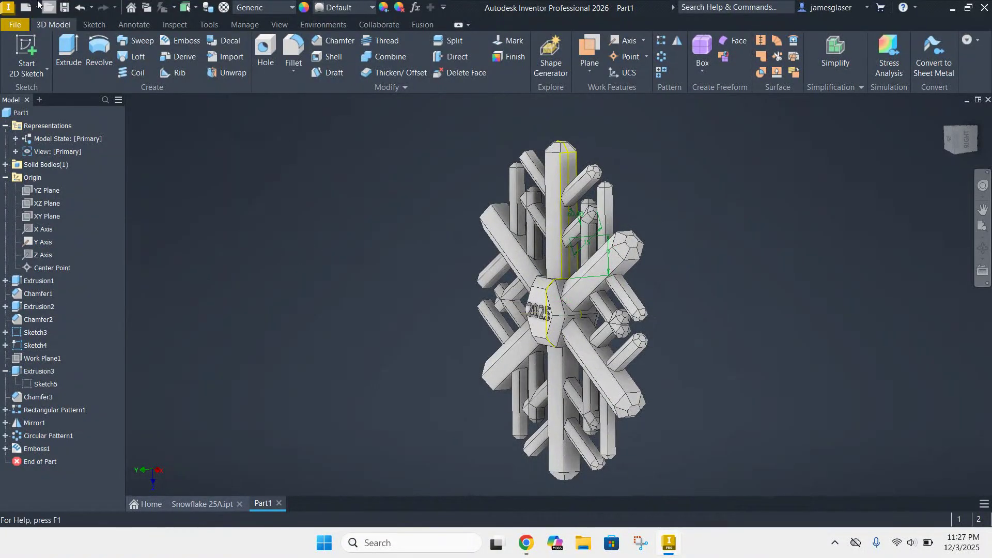
click(26, 47)
scroll(569, 161, up, 5)
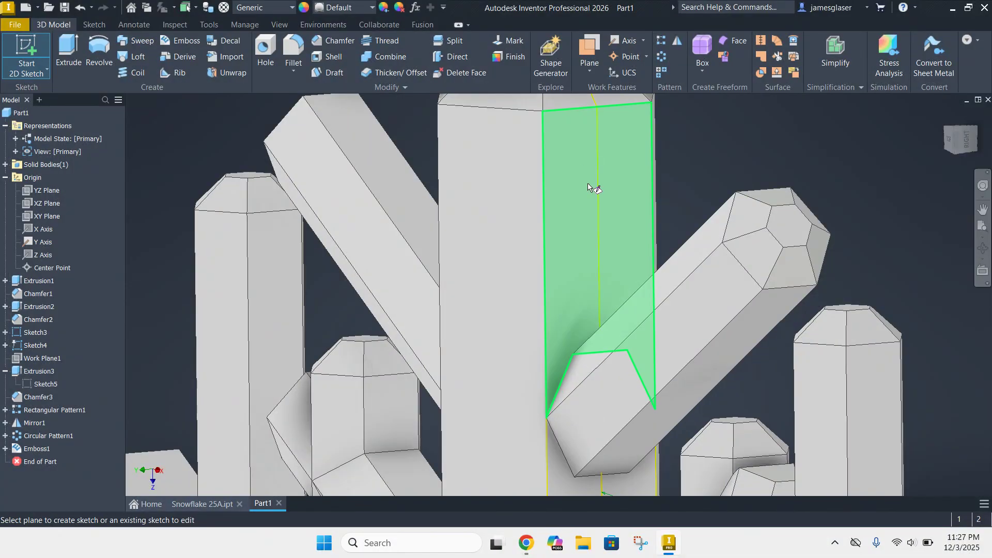
scroll(583, 182, down, 5)
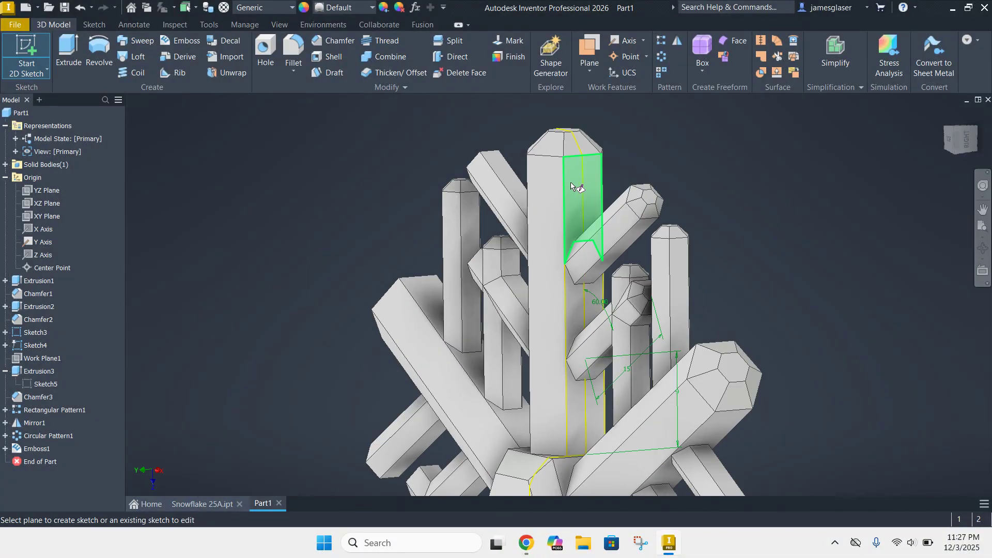
click(571, 185)
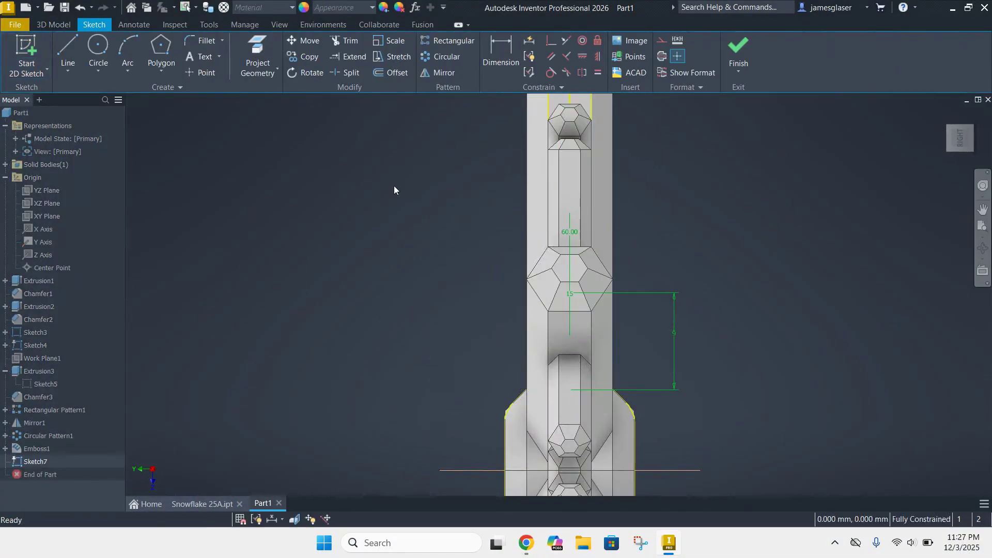
- Sketch a 4 mm diameter circle centred on the midline of the arm's side face, just below the chamfered tip
shift+middle_drag(384, 270, 436, 250)
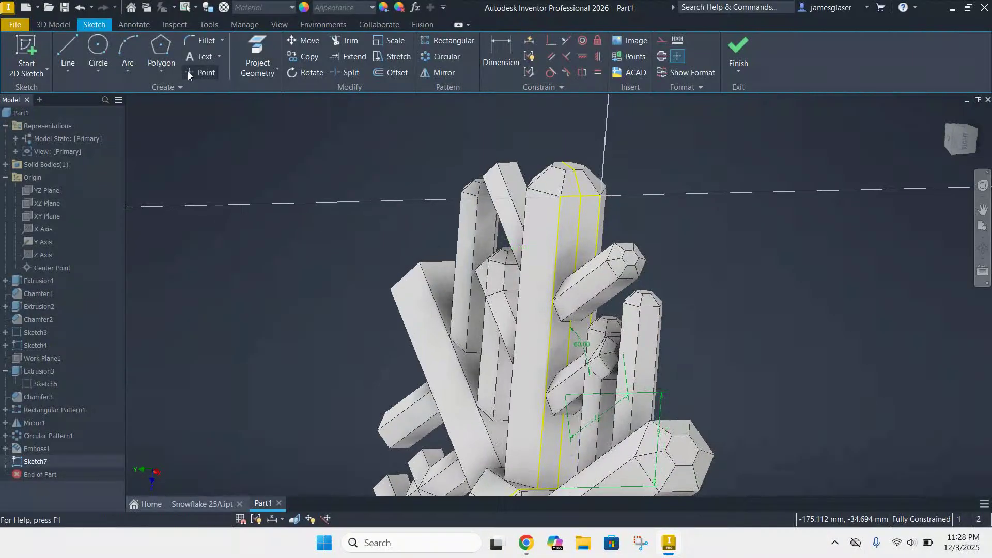
click(98, 47)
click(578, 231)
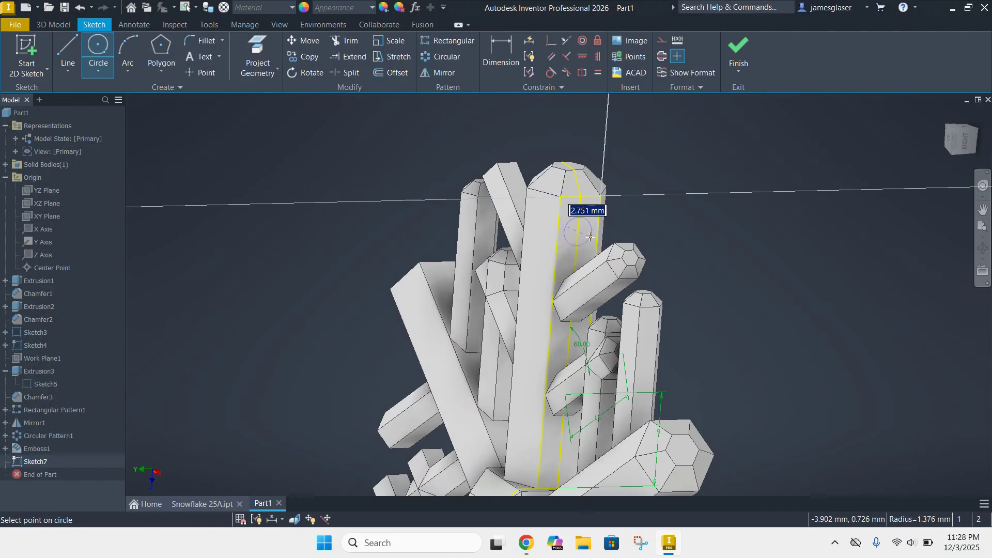
text(2)
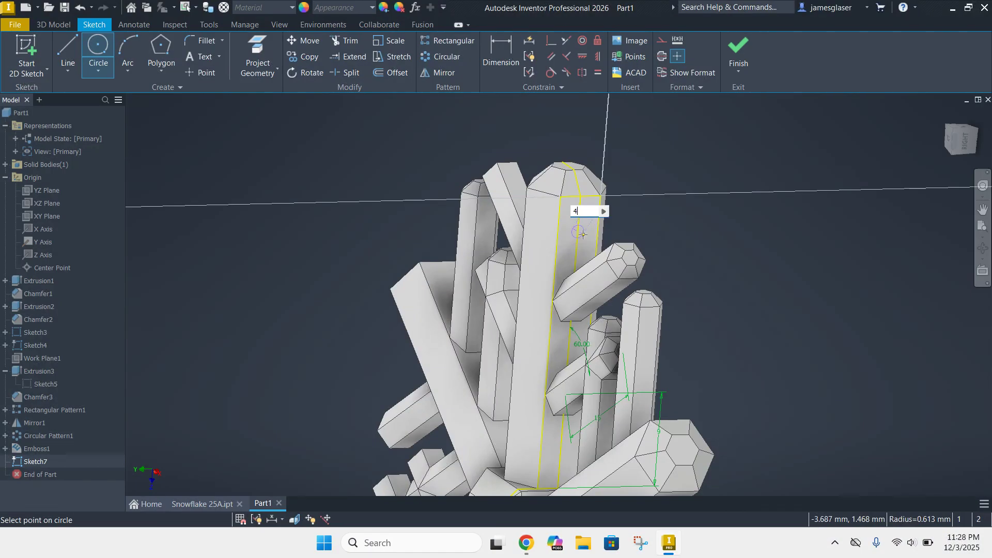
key(Return)
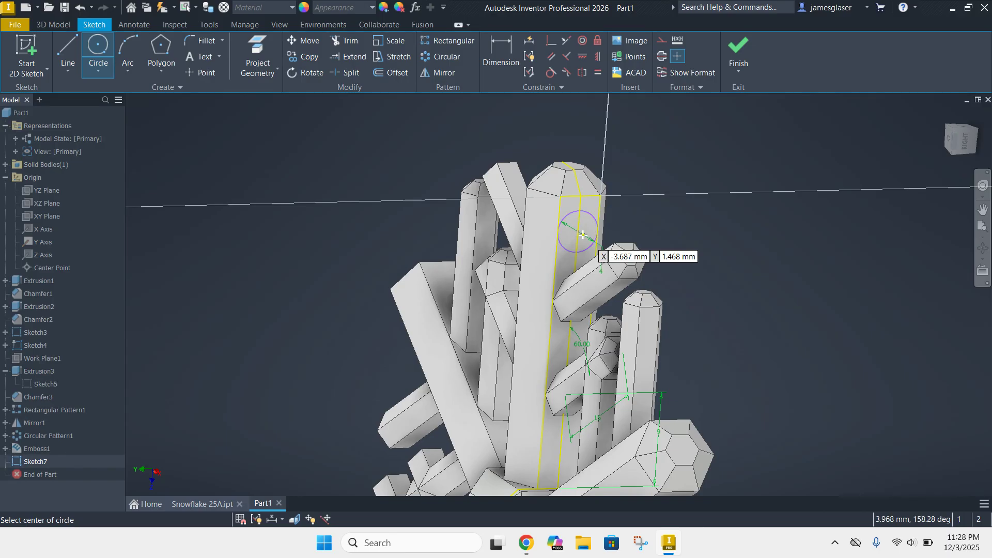
key(Escape)
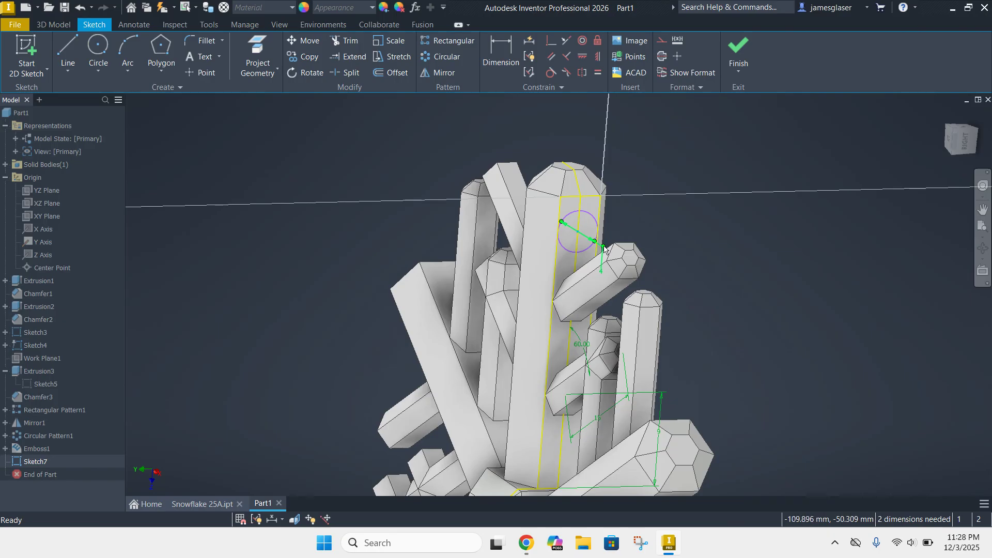
- Set the diameter of the circle near the arm's tip to 3 mm
click(586, 241)
click(569, 279)
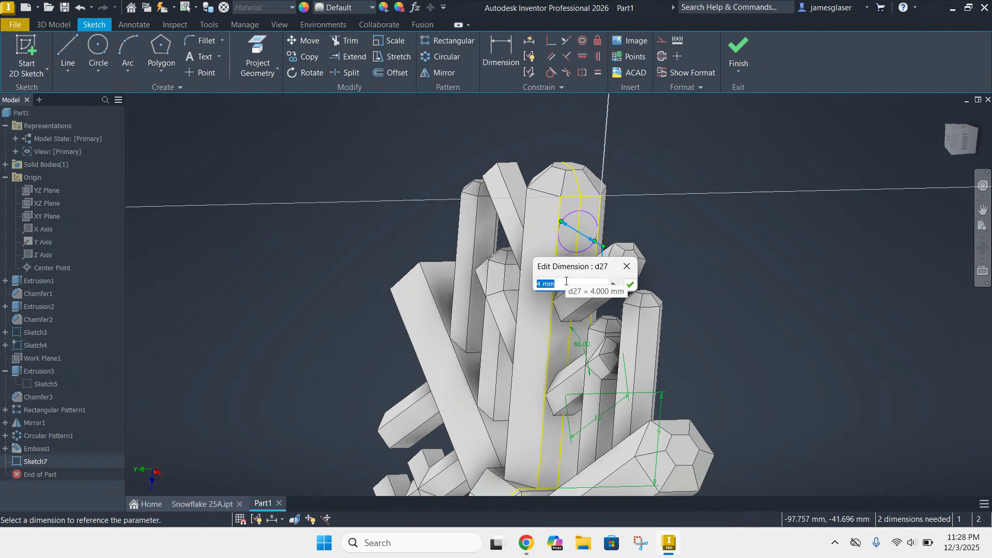
text(3)
key(Return)
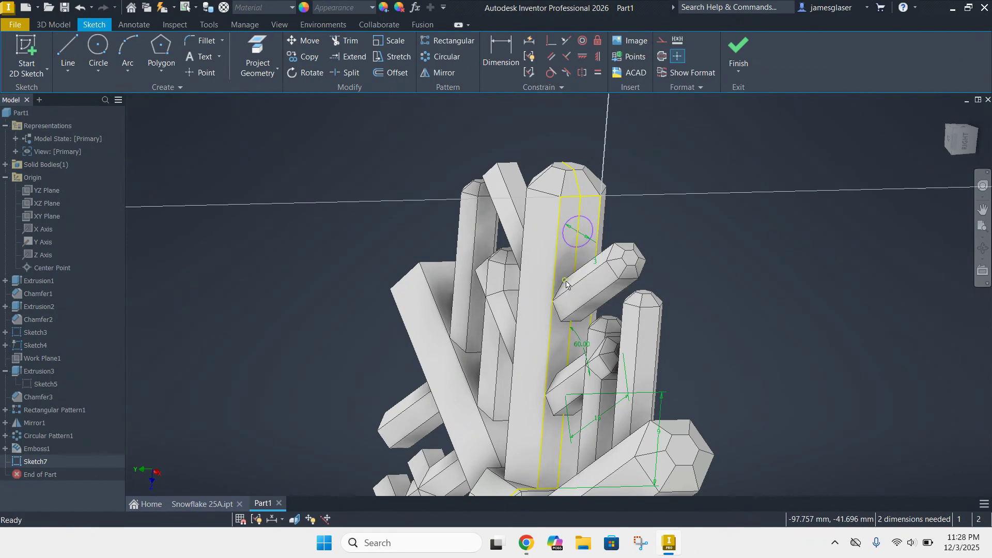
- Cut the circle through the arm with an Extrude that ends at the opposite side face, forming a hanging hole
key(e)
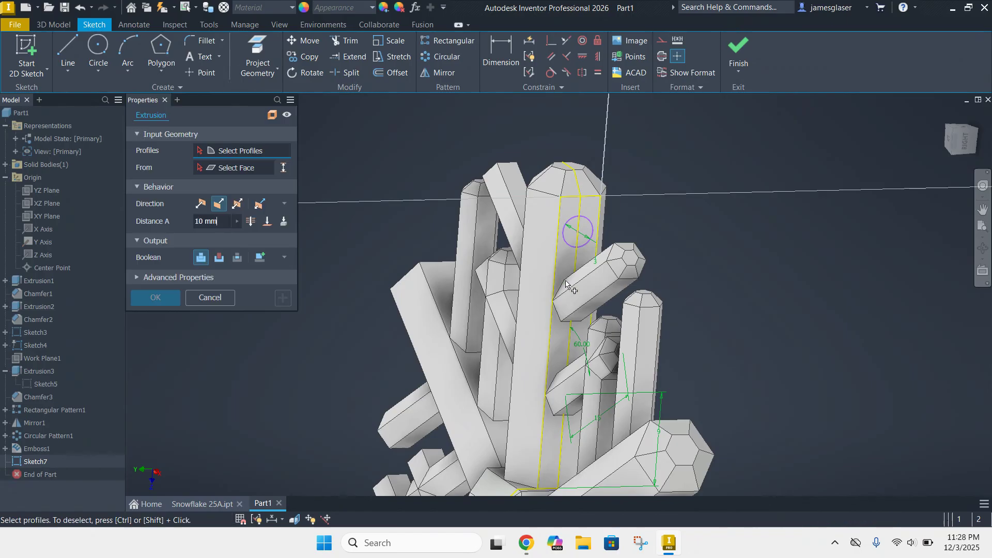
click(586, 227)
click(219, 257)
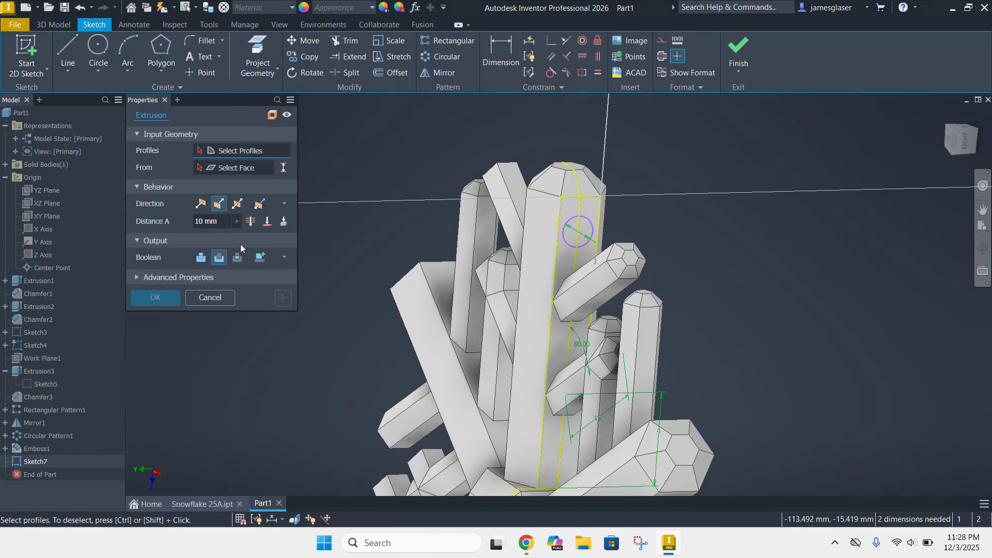
shift+middle_drag(375, 138, 437, 151)
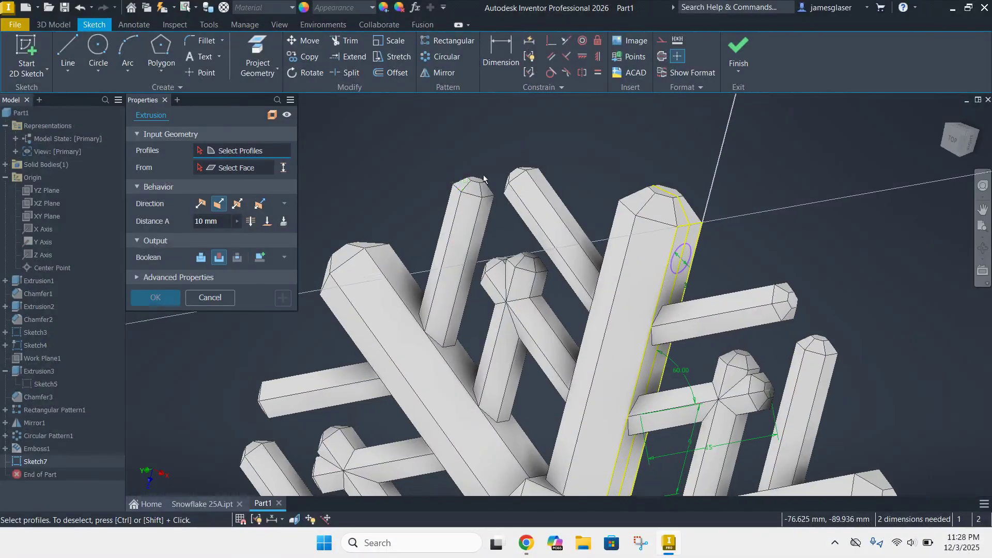
click(683, 254)
shift+middle_drag(593, 175, 605, 249)
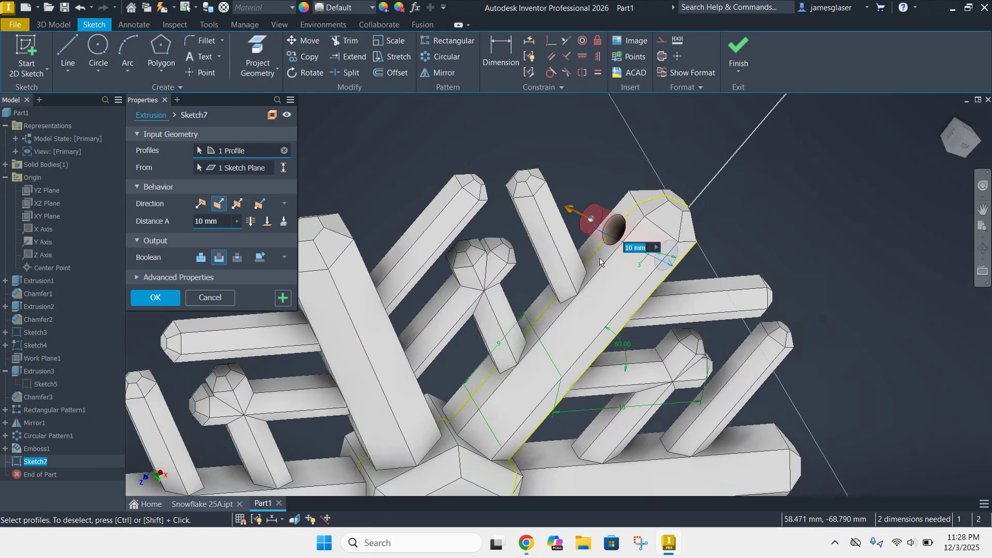
click(267, 221)
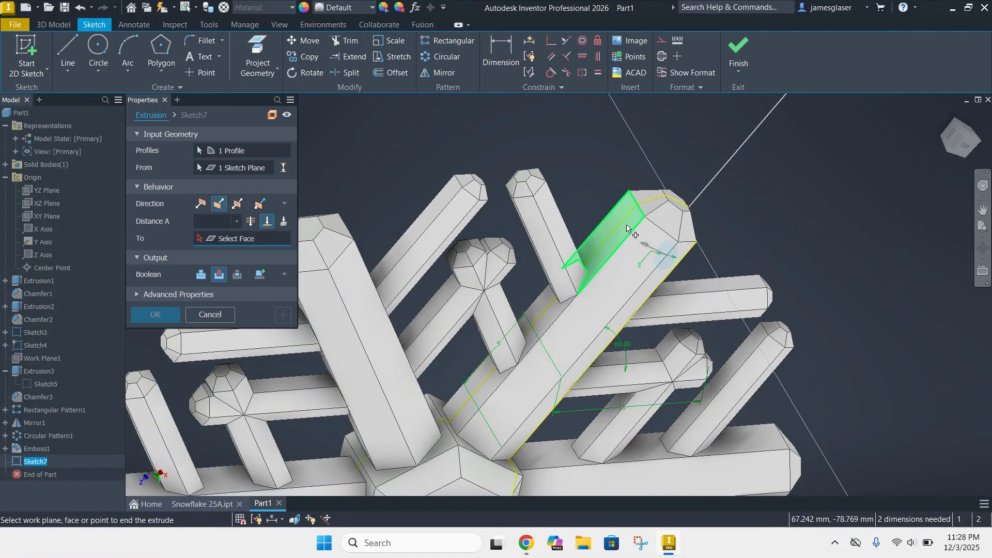
click(632, 232)
click(155, 314)
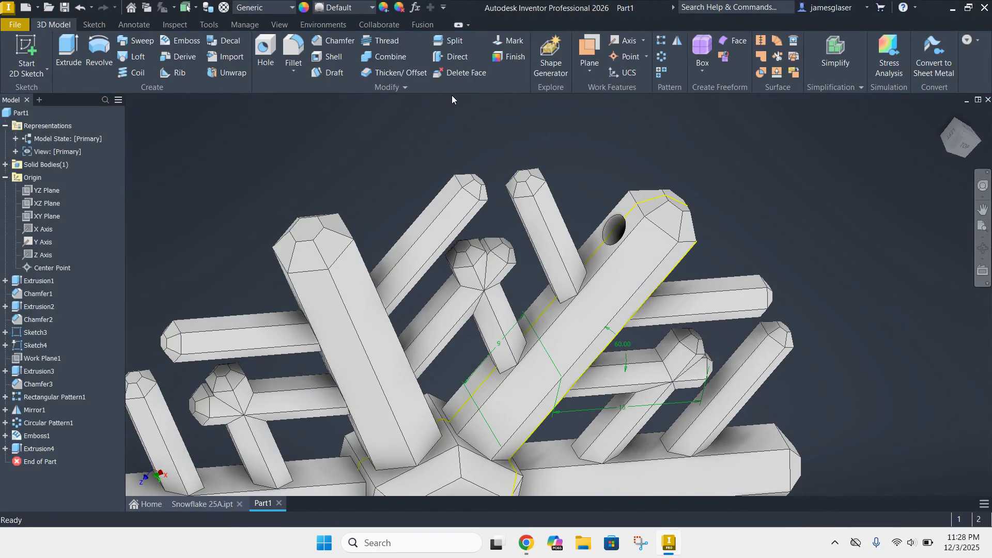
- Fillet both rim edges of the hanging hole, on opposite side faces of the arm, with a 0.5 mm radius
click(294, 47)
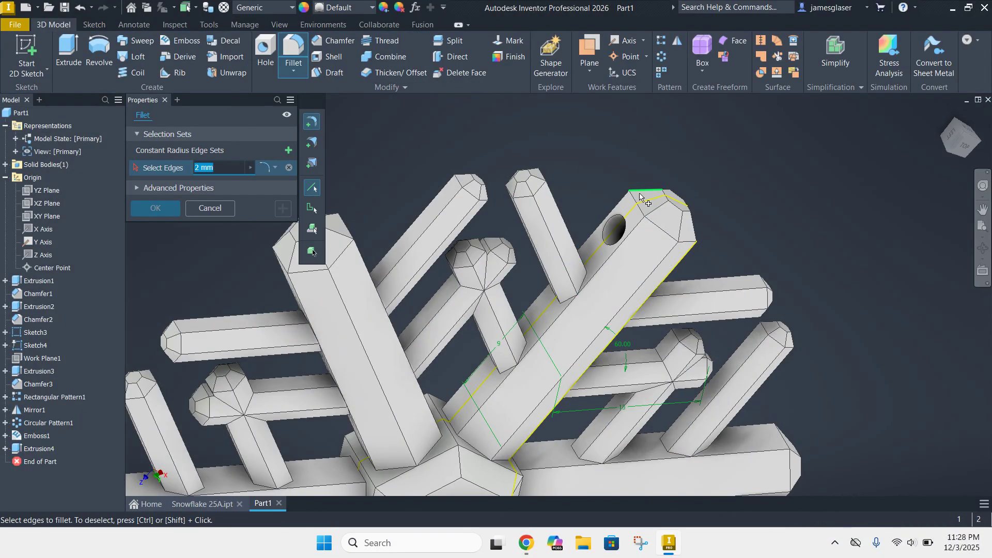
scroll(610, 213, up, 3)
click(637, 220)
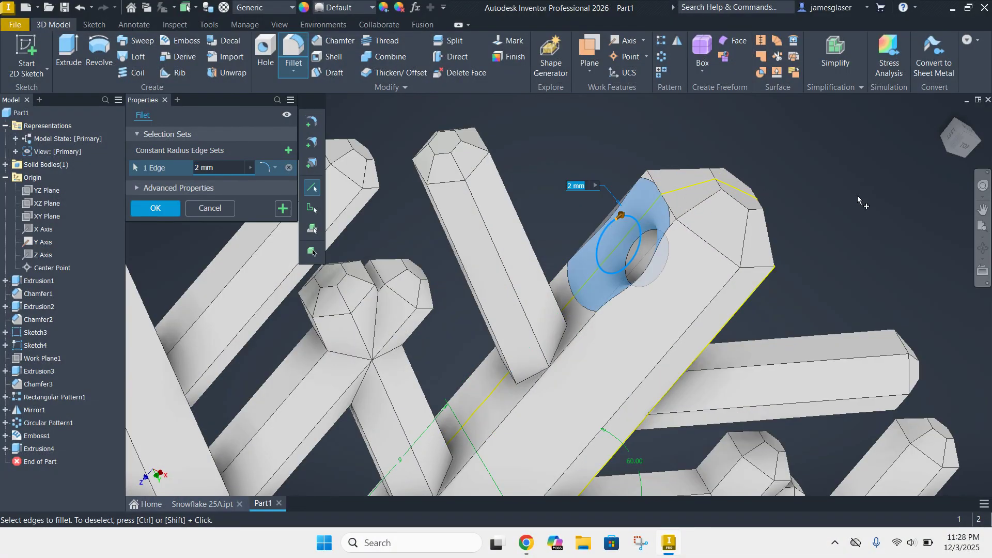
shift+middle_drag(870, 201, 786, 195)
click(746, 256)
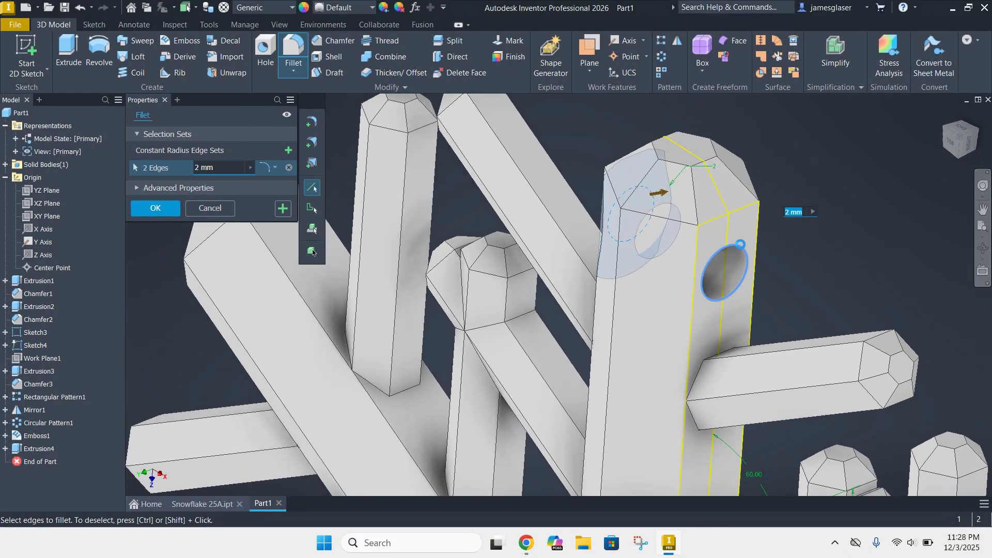
double_click(197, 167)
text(.5)
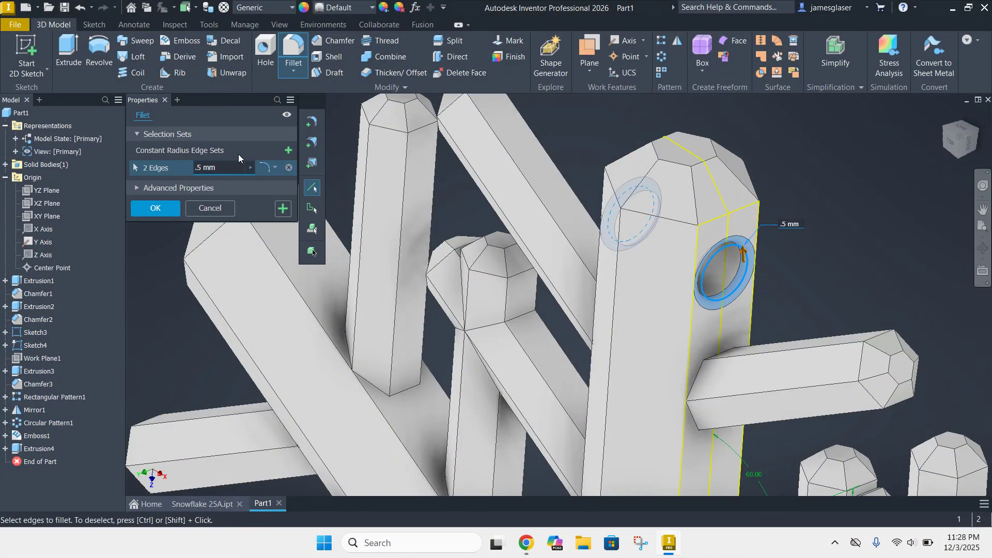
key(Return)
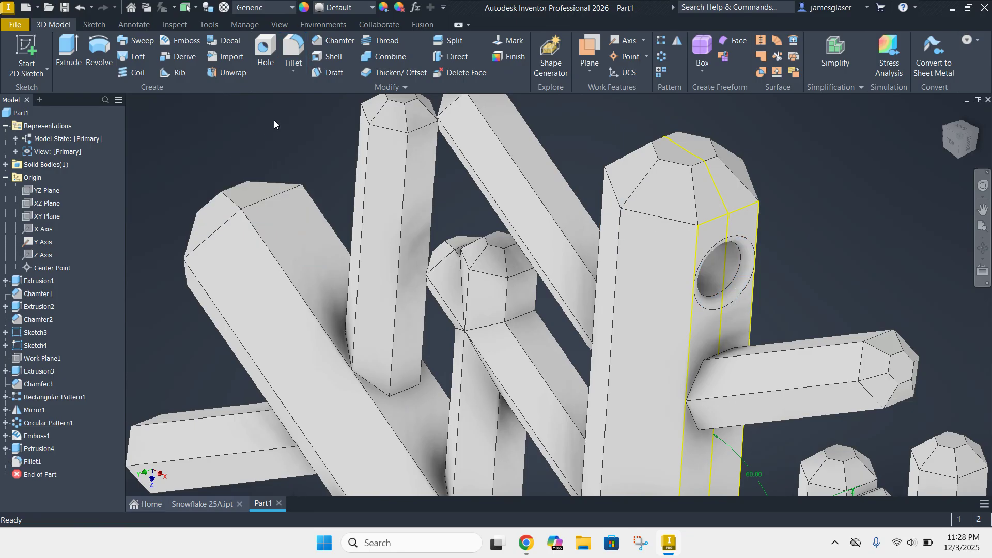
- Edit the branch path sketch, set the length of its angled line to 13 mm, and finish the sketch, accepting the model update
shift+middle_drag(373, 250, 486, 254)
scroll(496, 261, down, 5)
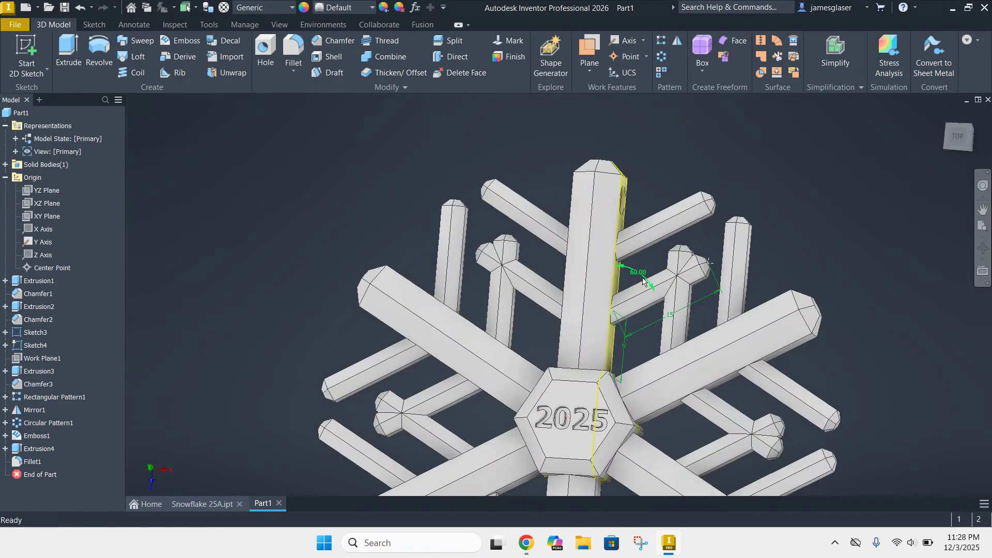
middle_drag(643, 283, 540, 181)
scroll(541, 181, down, 4)
shift+middle_drag(670, 242, 631, 238)
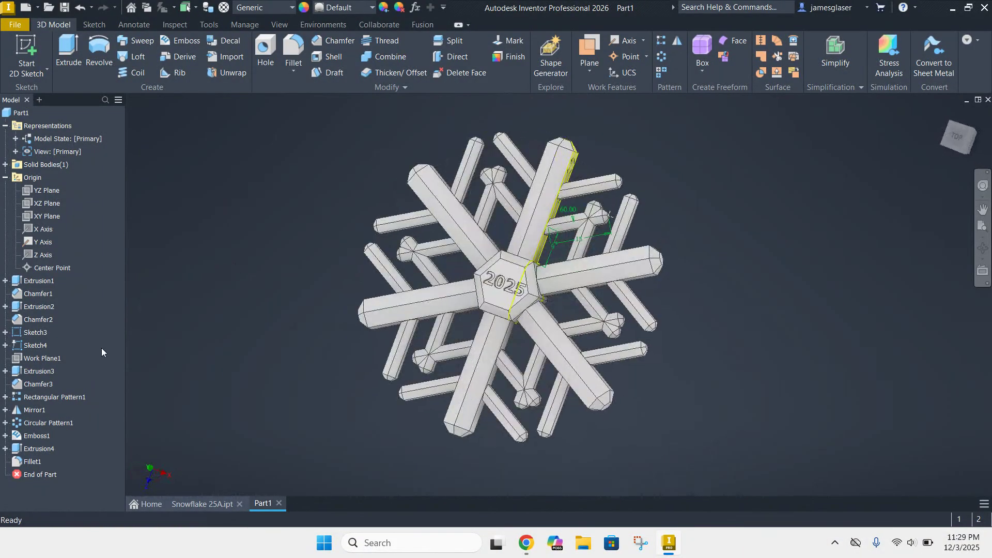
right_click(32, 345)
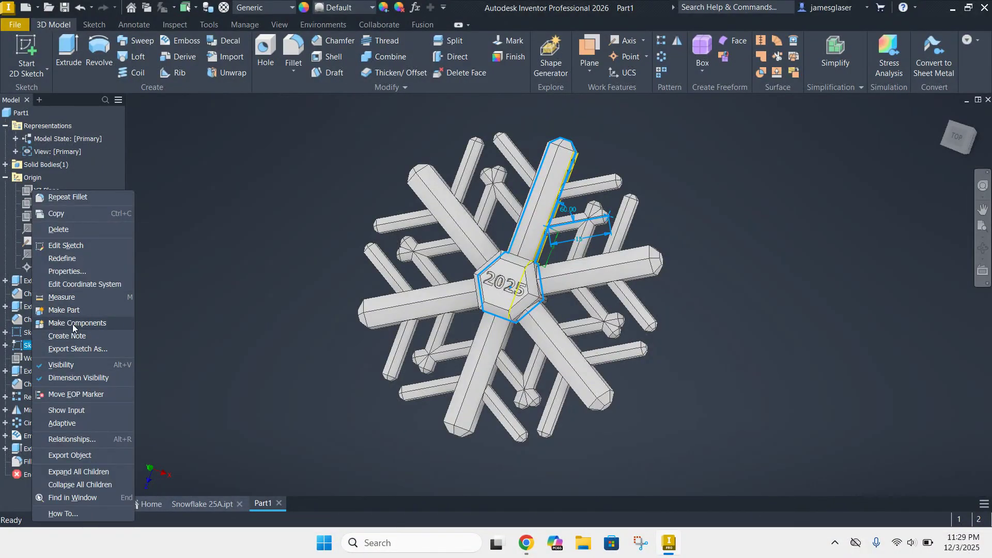
click(76, 247)
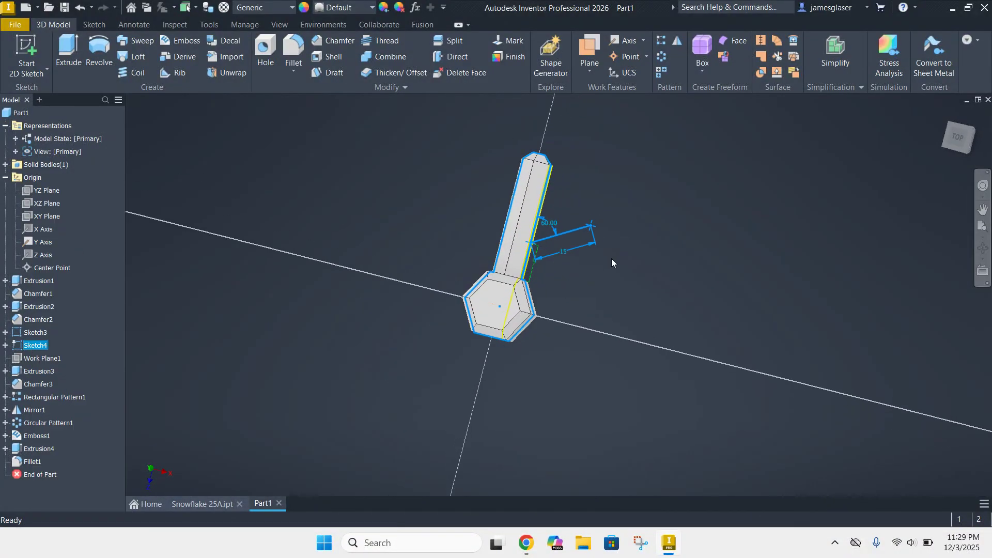
double_click(586, 292)
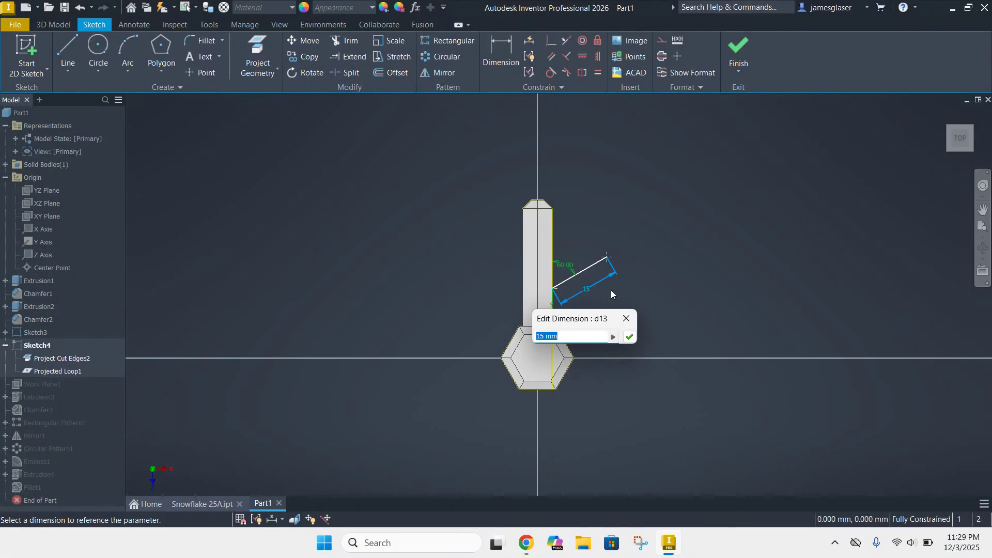
text(13)
key(Return)
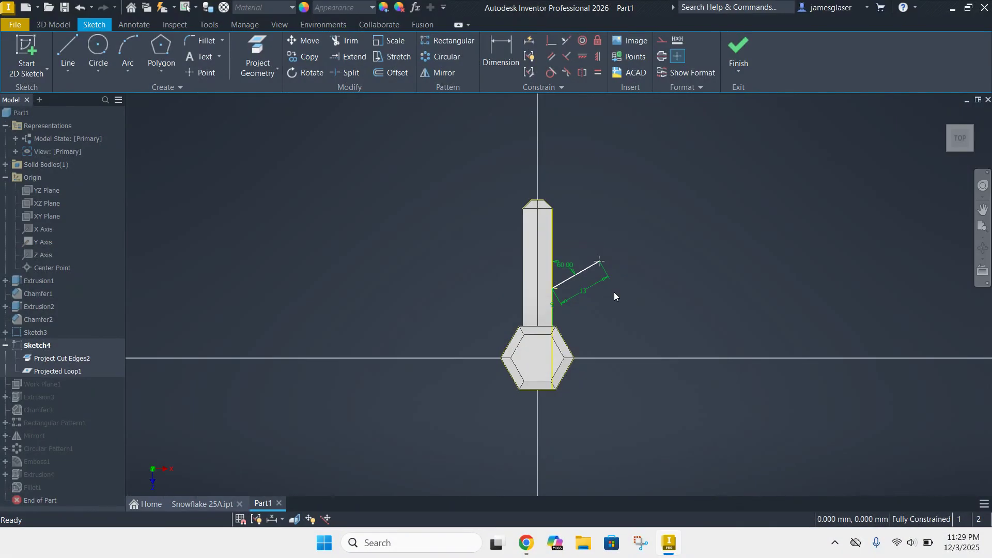
click(738, 52)
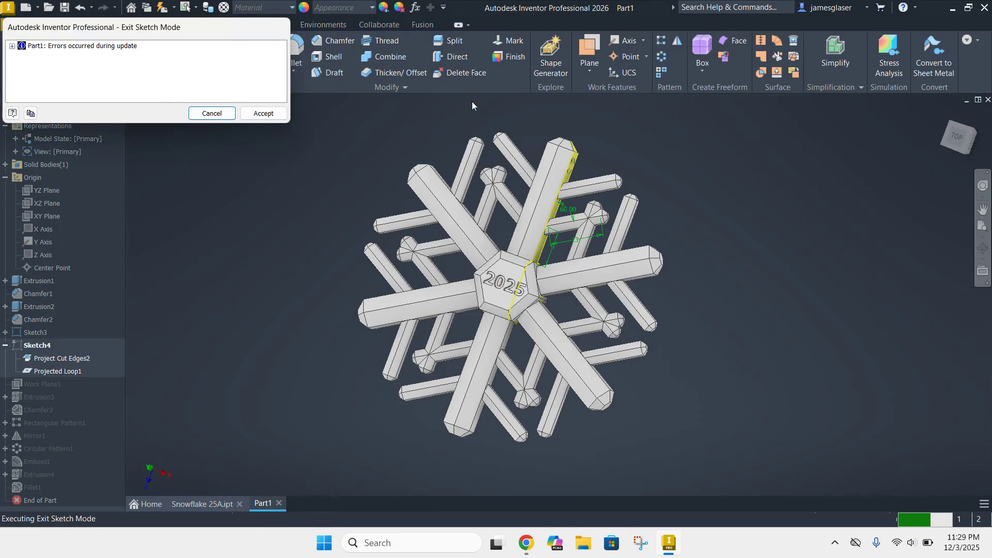
click(263, 113)
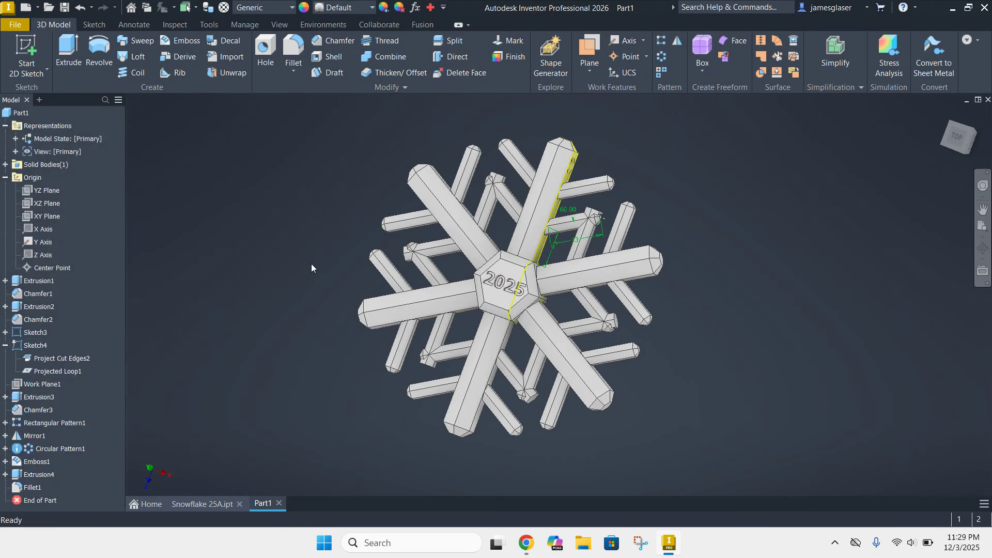
scroll(623, 210, down, 5)
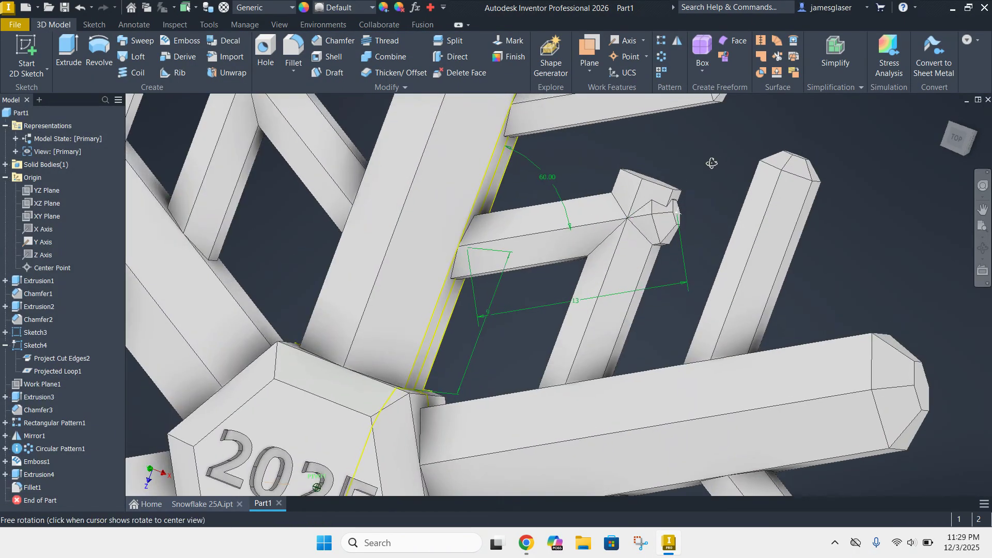
scroll(634, 225, up, 8)
mouse_move(537, 228)
shift+middle_down()
mouse_move(519, 216)
mouse_move(560, 202)
mouse_move(537, 212)
shift+middle_up()
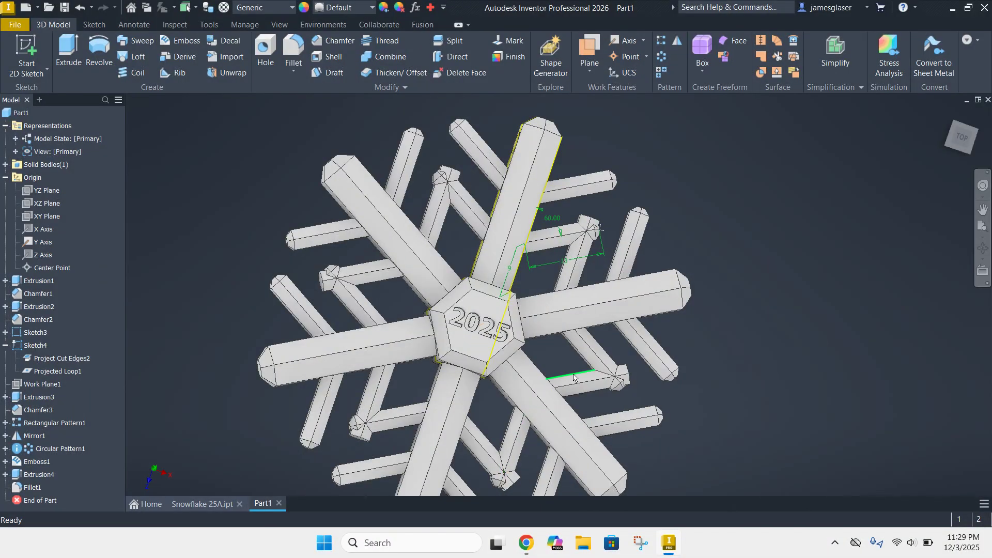
mouse_move(666, 548)
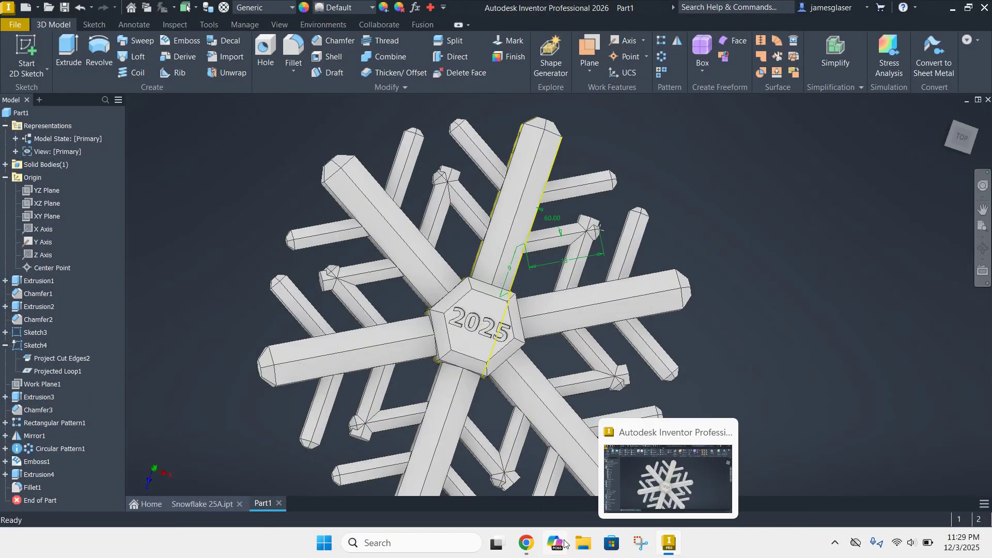
mouse_move(533, 548)
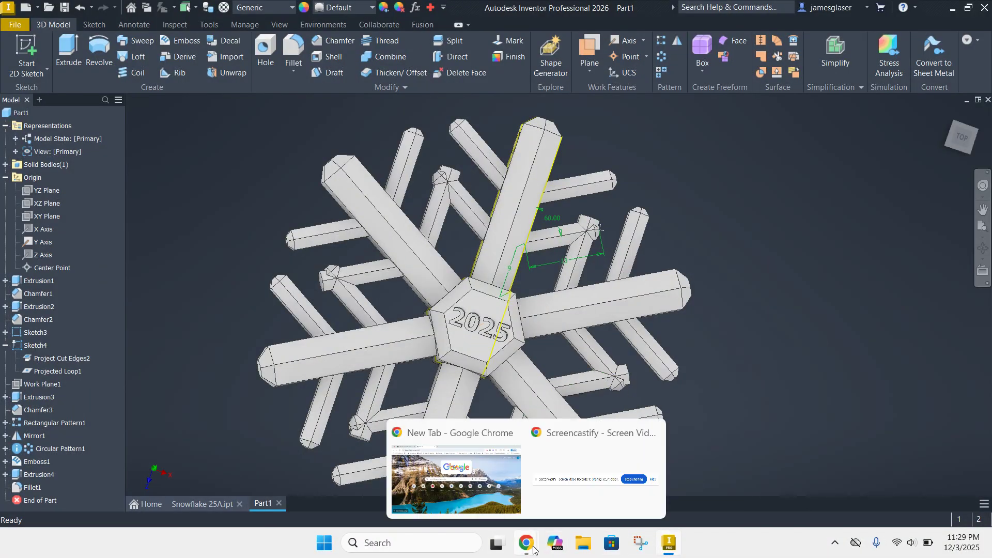